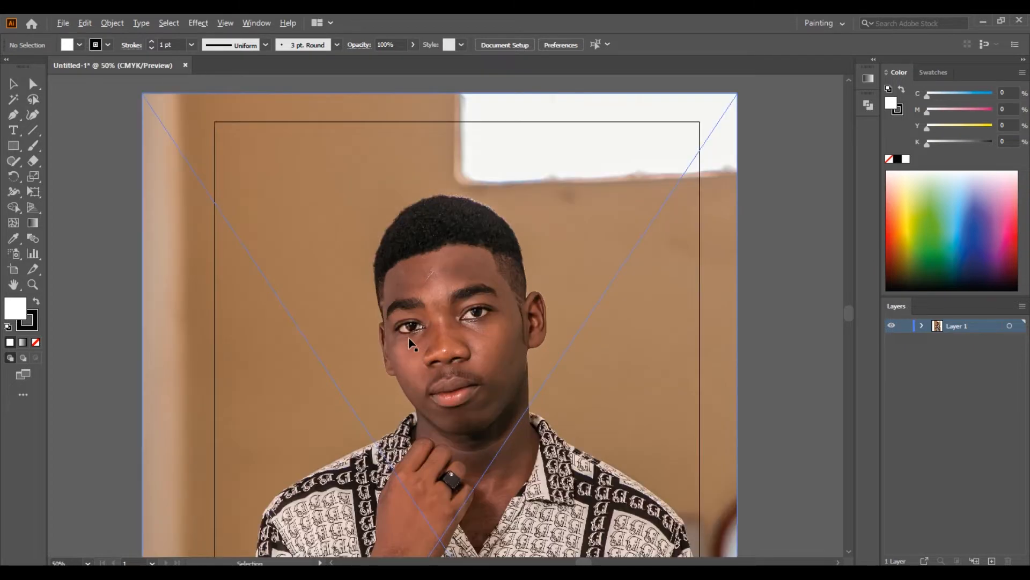
- Set the fill to black and remove the stroke for new artwork
scroll(488, 301, down, 3)
scroll(452, 307, up, 1)
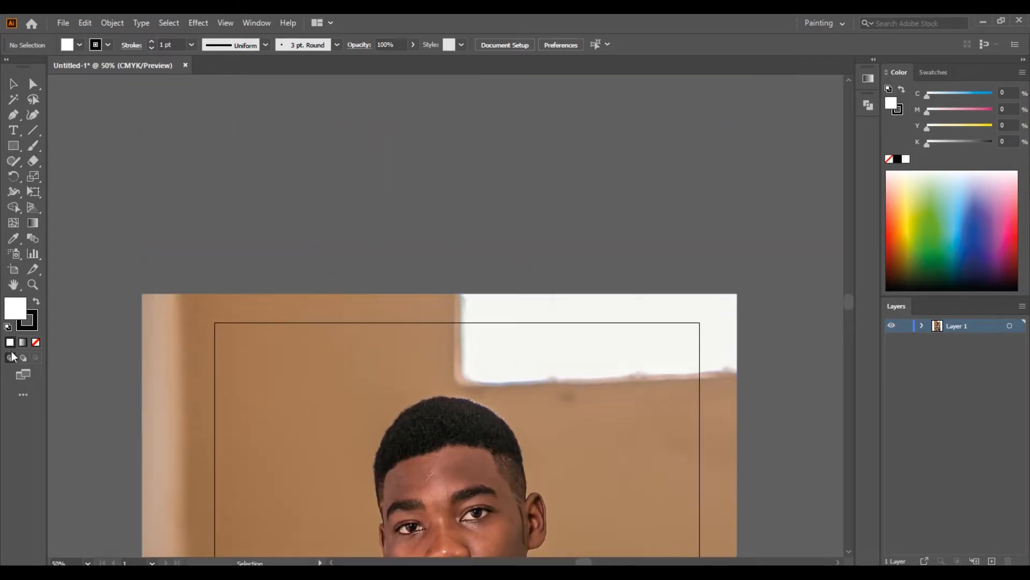
click(36, 342)
click(33, 301)
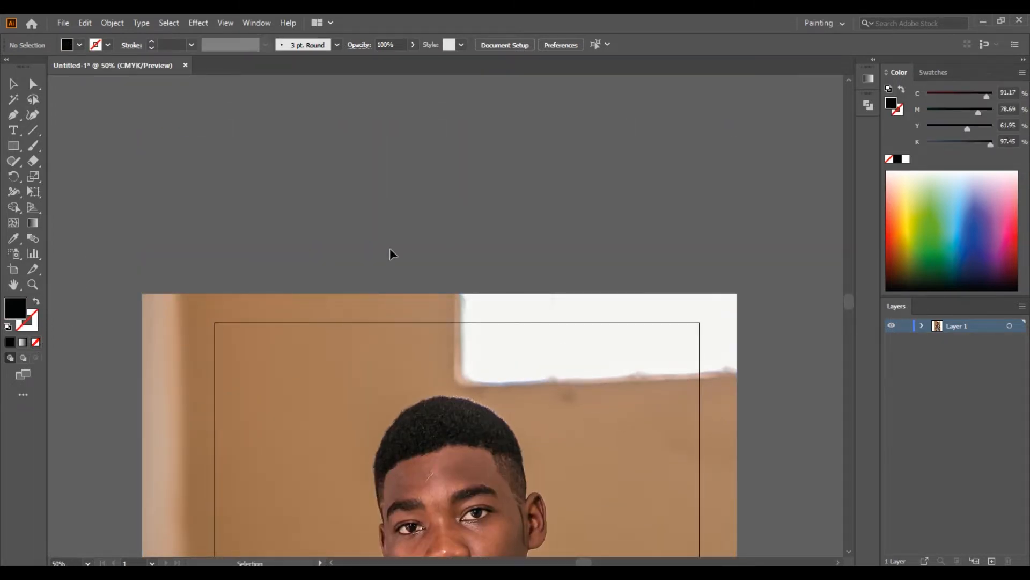
scroll(487, 195, up, 5)
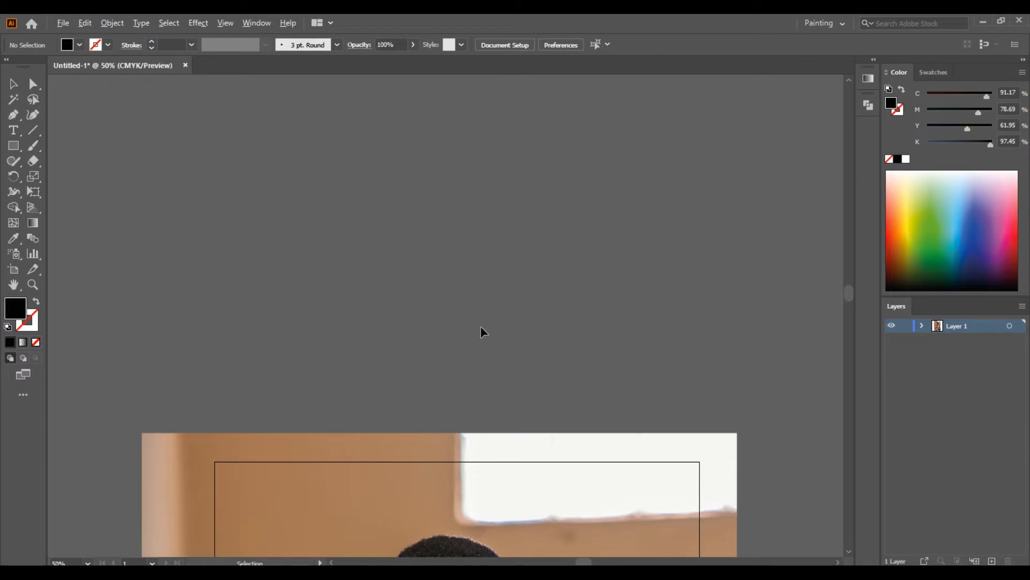
scroll(430, 327, up, 2)
- Draw a hair-thin horizontal ellipse about 135 px wide and 0.11 px high in the empty area above the photo
drag(13, 150, 85, 176)
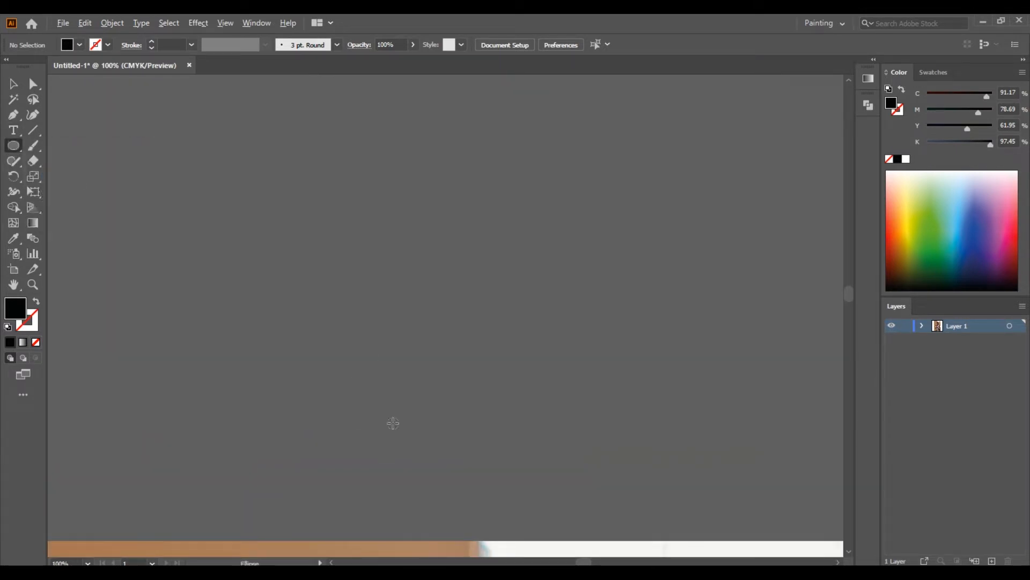
scroll(393, 421, up, 10)
drag(114, 451, 804, 445)
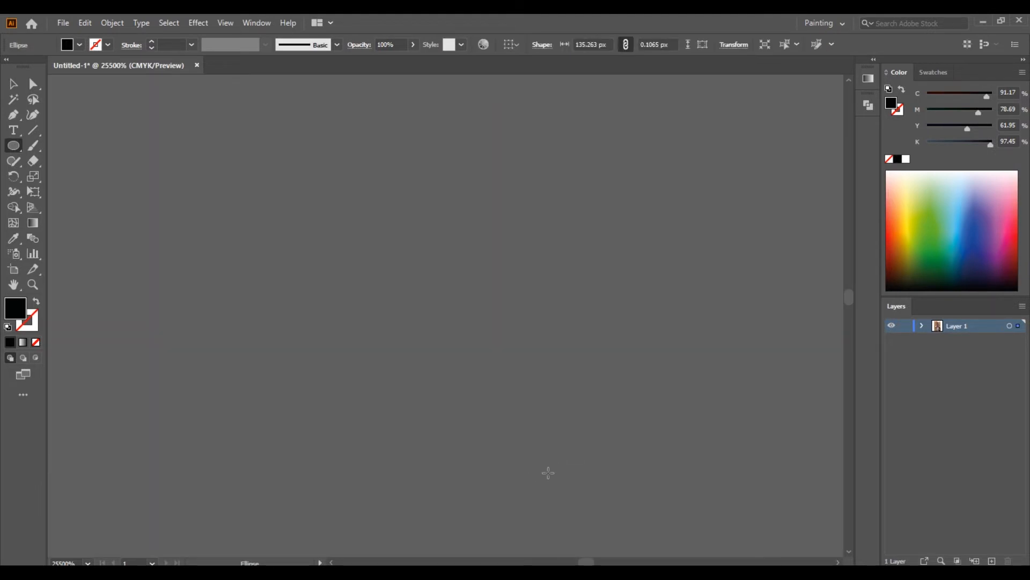
scroll(534, 468, down, 12)
scroll(481, 453, down, 5)
scroll(449, 306, up, 2)
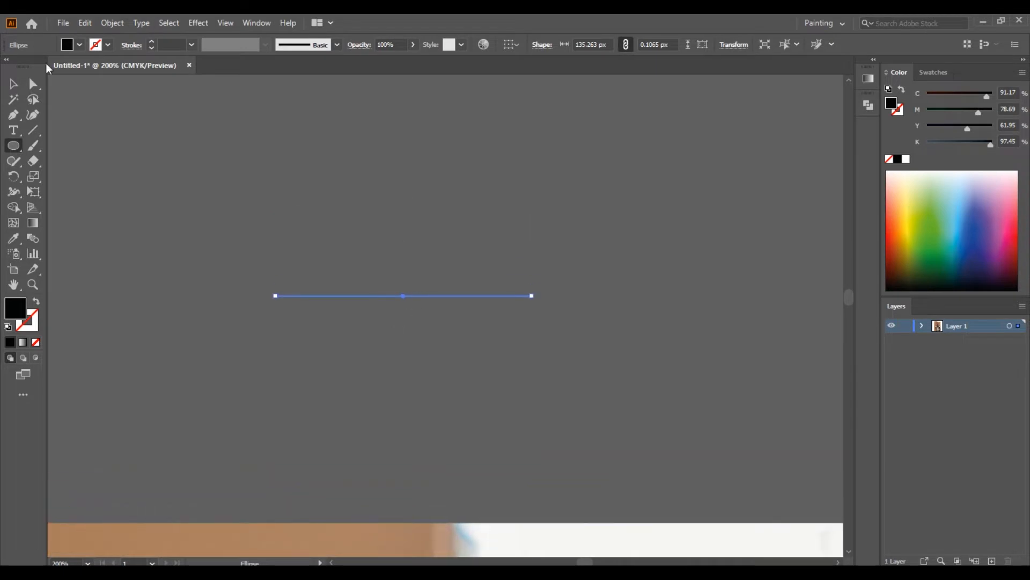
- Move the thin ellipse down closer to the photo and stretch it to about 406.5 px wide and 0.16 px high
key(v)
drag(403, 296, 403, 445)
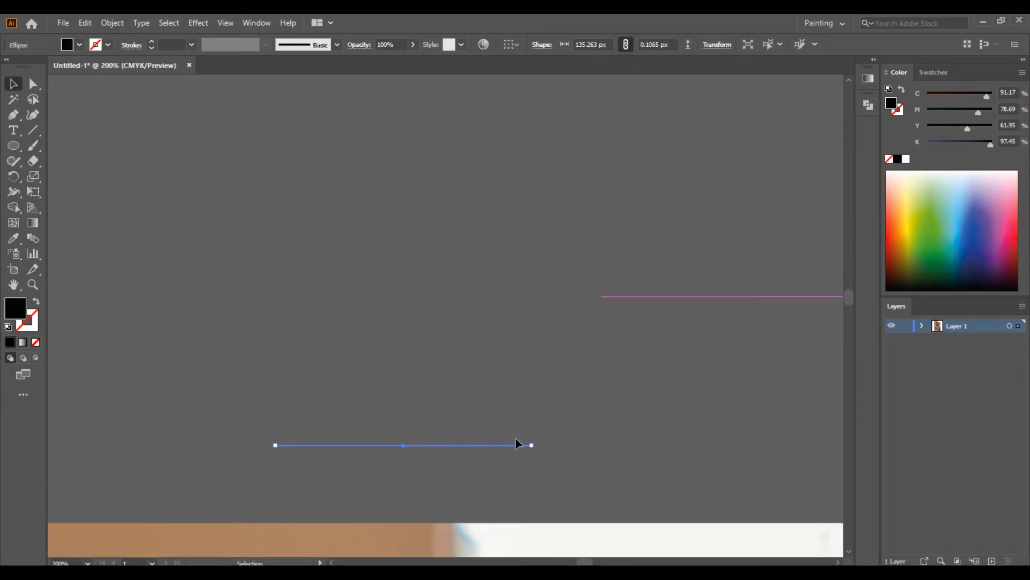
scroll(516, 443, up, 10)
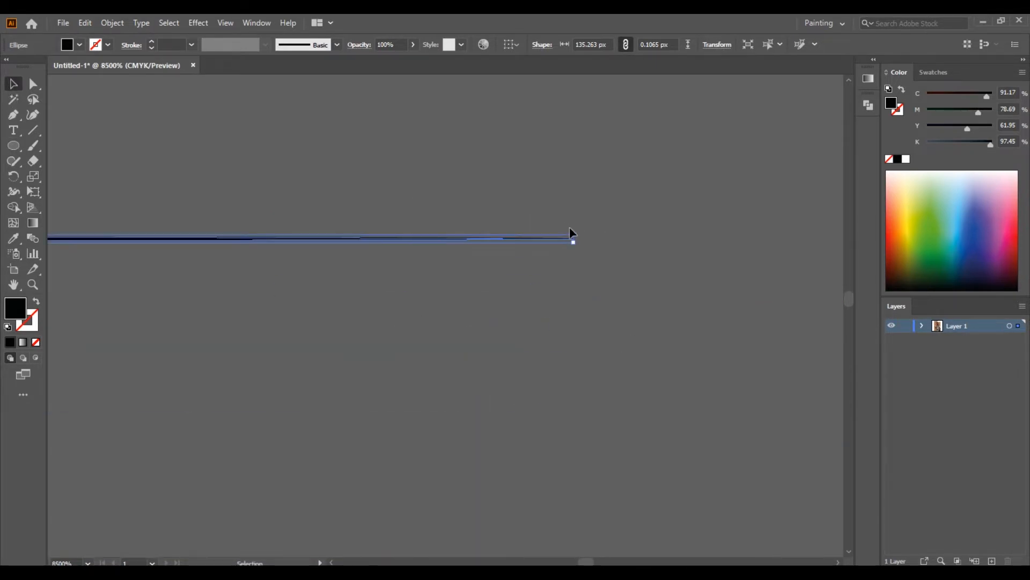
drag(579, 234, 1027, 232)
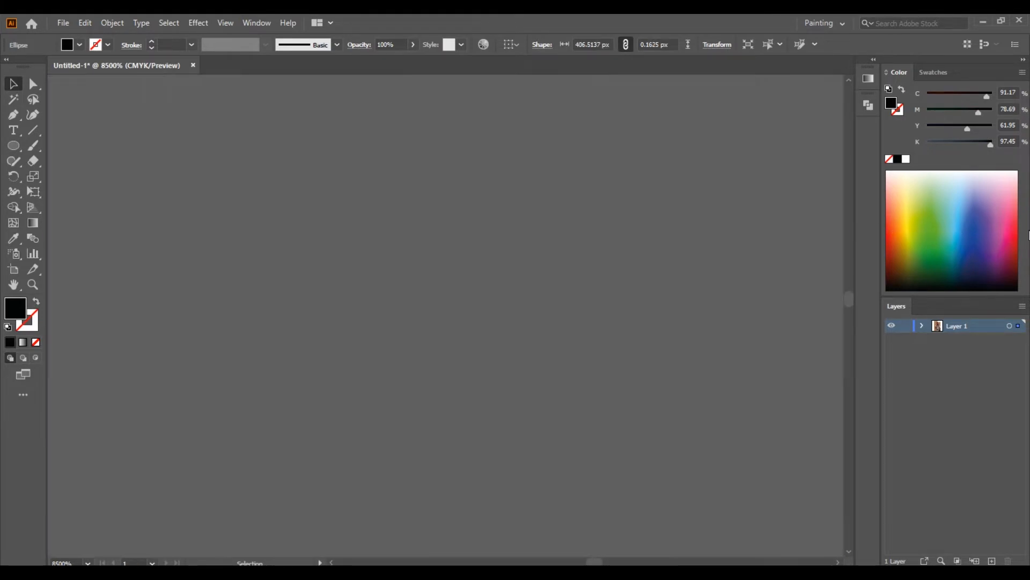
scroll(417, 327, down, 19)
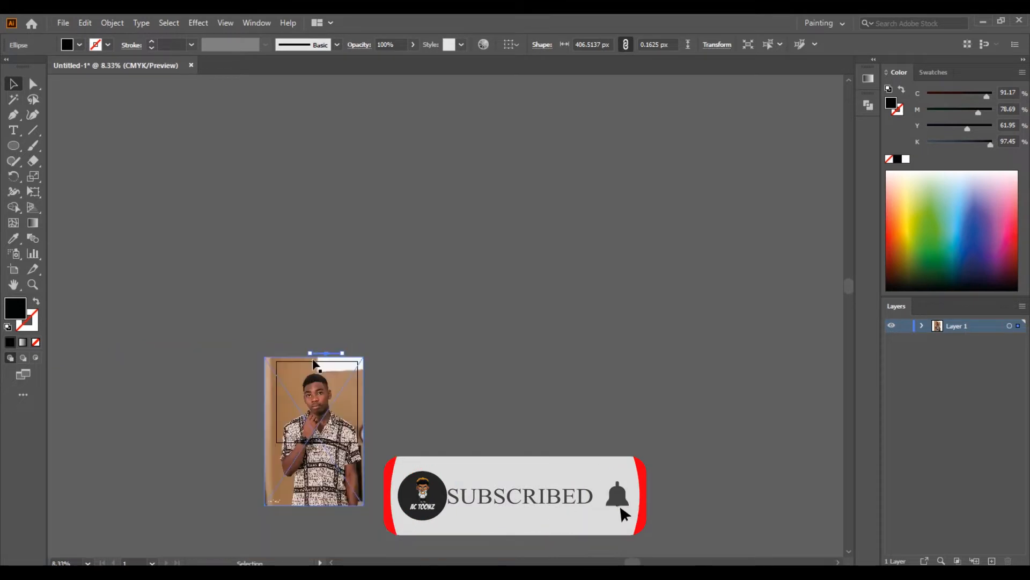
scroll(323, 354, up, 6)
scroll(324, 355, up, 6)
scroll(341, 324, down, 3)
scroll(322, 320, up, 8)
scroll(459, 343, down, 4)
scroll(458, 333, up, 3)
- Create a new art brush from the thin ellipse, keeping the default brush options
click(337, 45)
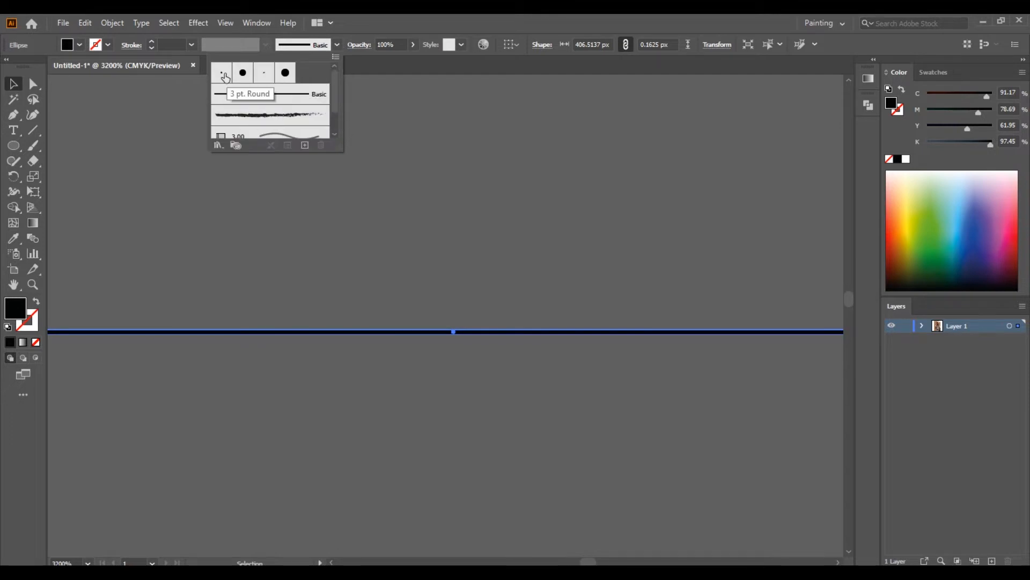
click(304, 145)
click(483, 330)
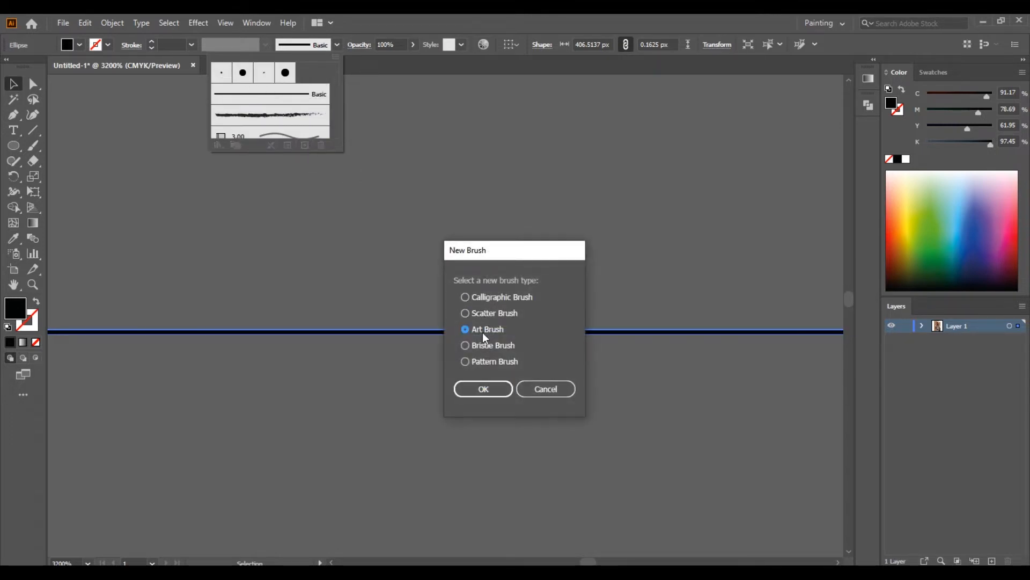
click(483, 389)
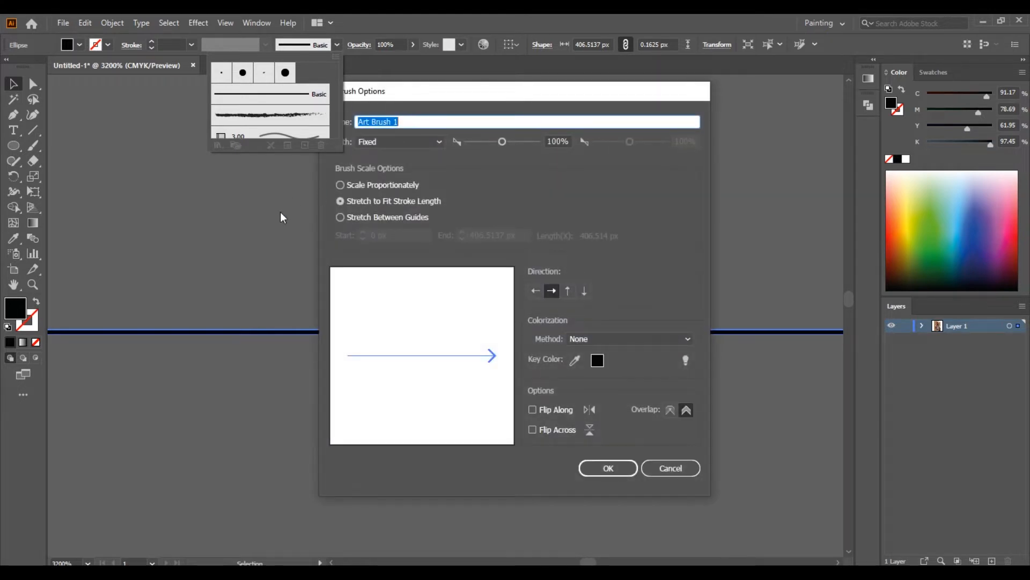
click(608, 468)
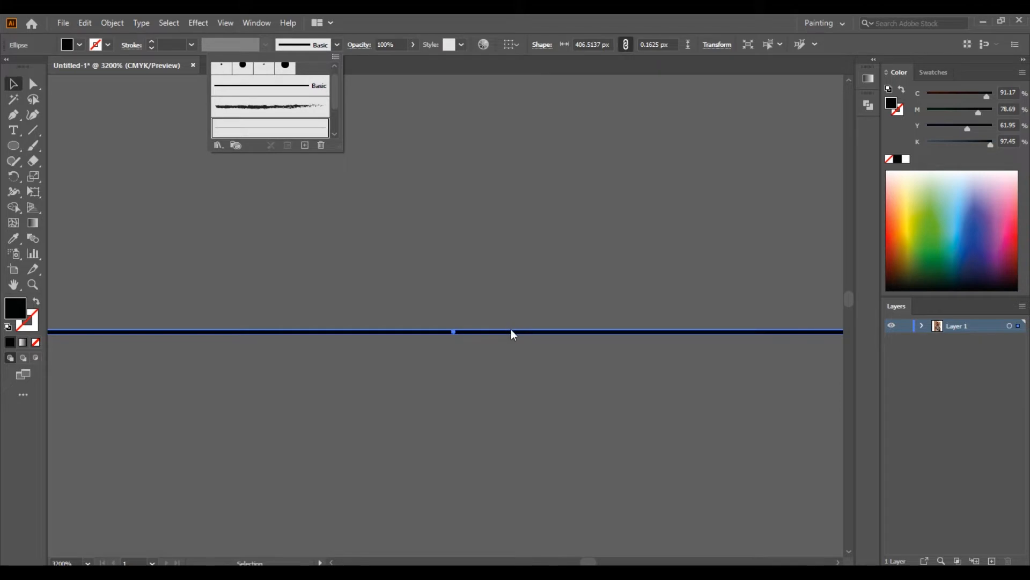
click(37, 146)
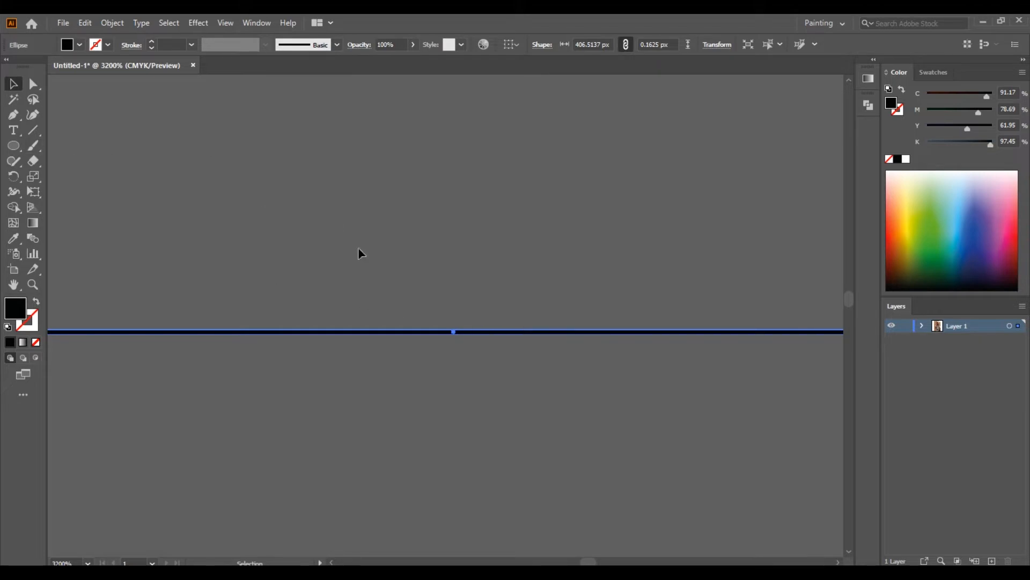
- Reduce the portrait photo's opacity to 59%
click(34, 145)
key(ctrl+minus)
key(ctrl+minus)
scroll(437, 312, down, 8)
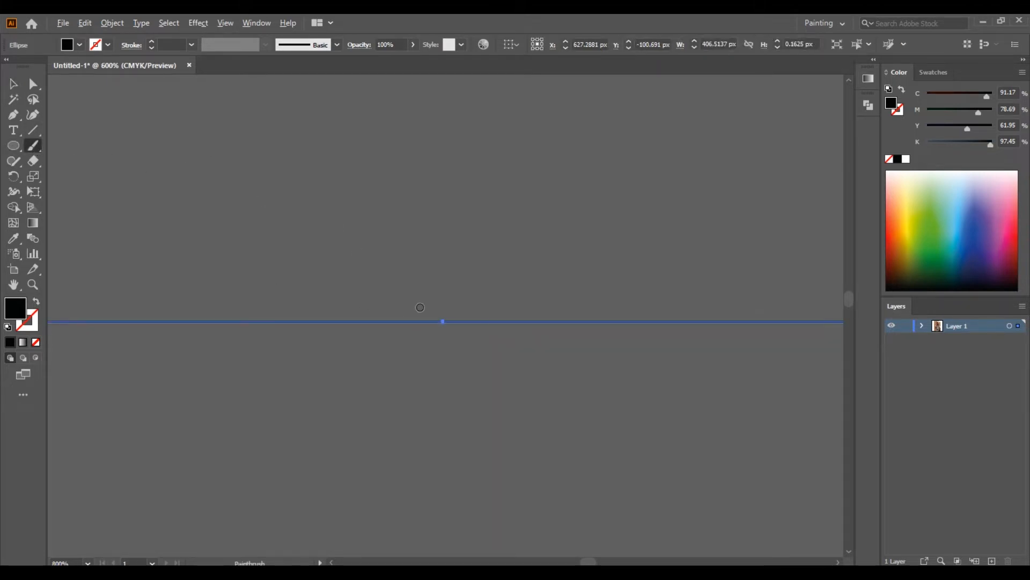
scroll(415, 306, down, 2)
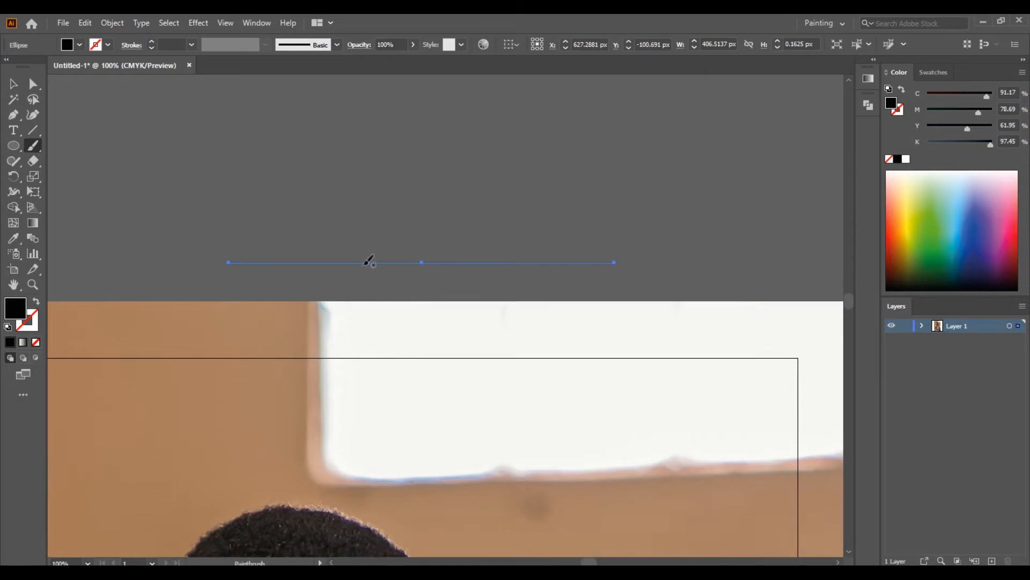
scroll(405, 304, down, 10)
click(14, 84)
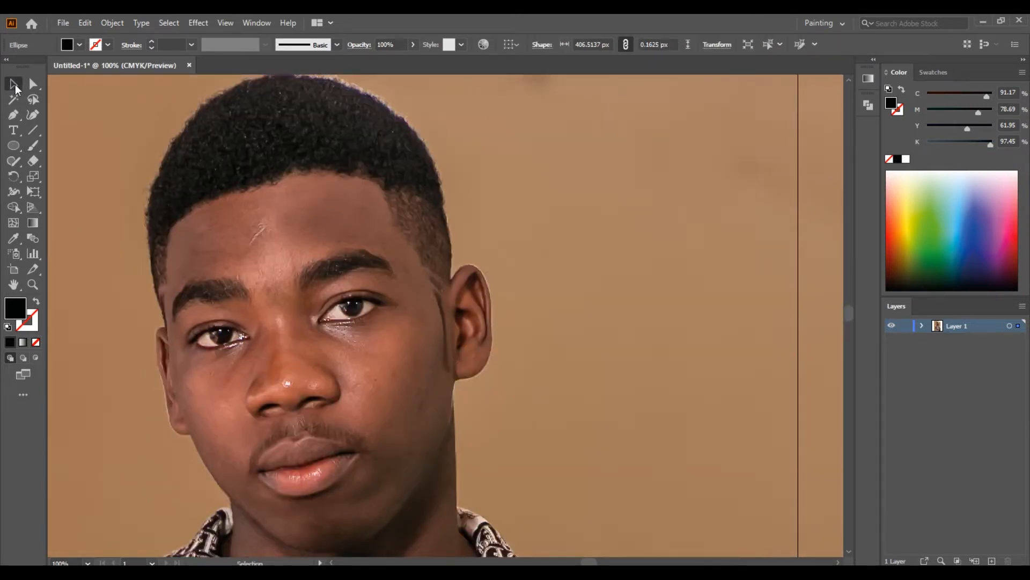
click(501, 259)
drag(494, 60, 498, 60)
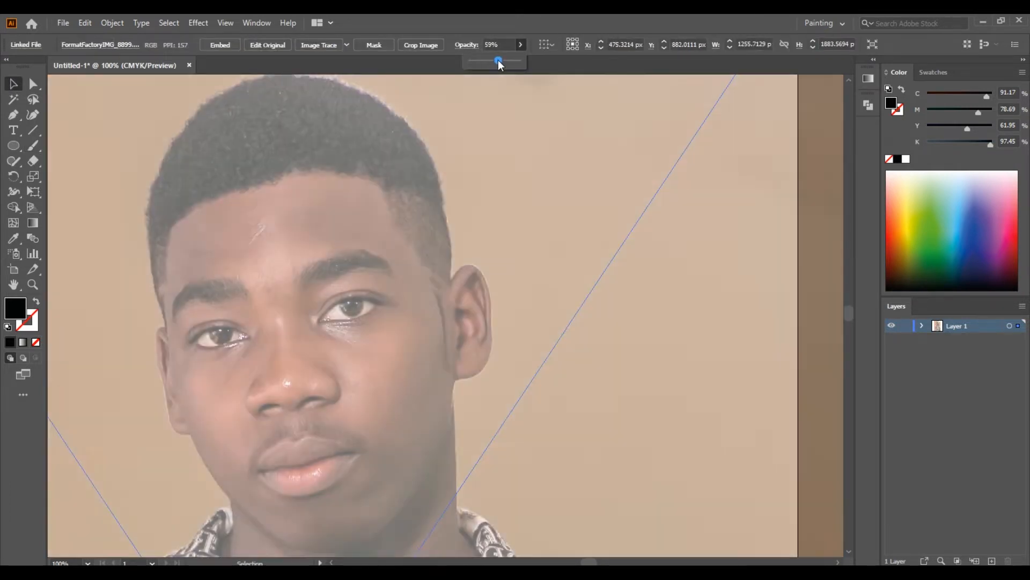
- Lock Layer 1 with the photo and add a new layer above it
click(905, 326)
click(992, 561)
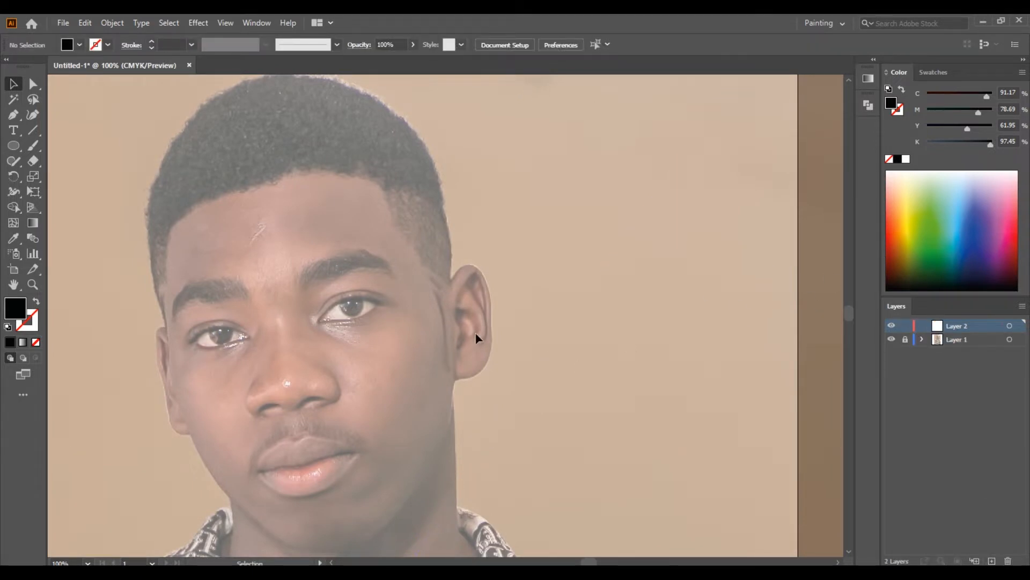
- Swap fill and stroke to get a black stroke with no fill, testing the Paintbrush with the new art brush
key(b)
drag(249, 253, 260, 289)
key(ctrl+z)
click(191, 44)
click(485, 153)
scroll(226, 180, up, 6)
key(shift+x)
scroll(259, 232, down, 3)
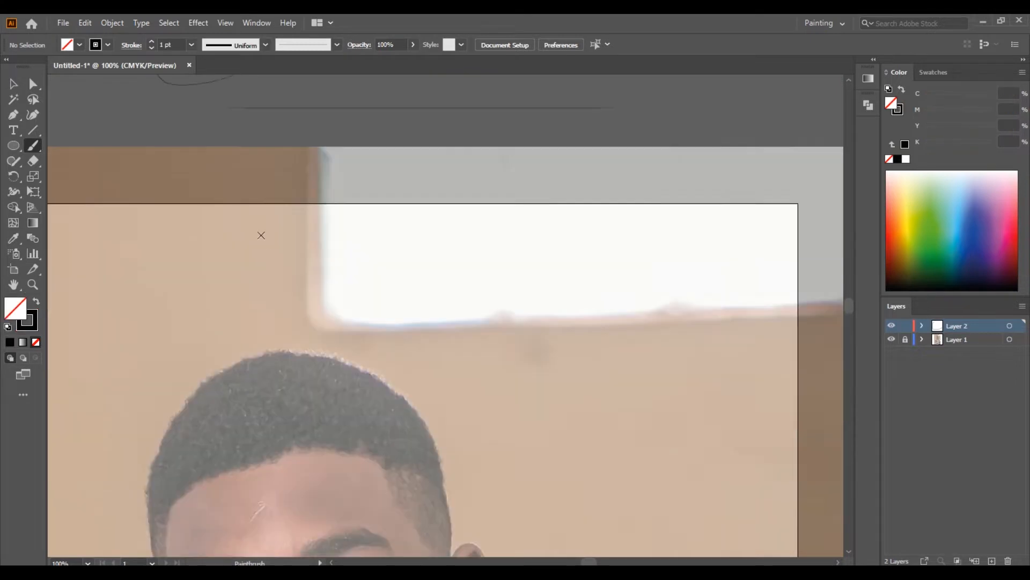
- Set the Paintbrush stroke weight to 7 pt and check the Paintbrush tool options
click(191, 44)
click(209, 156)
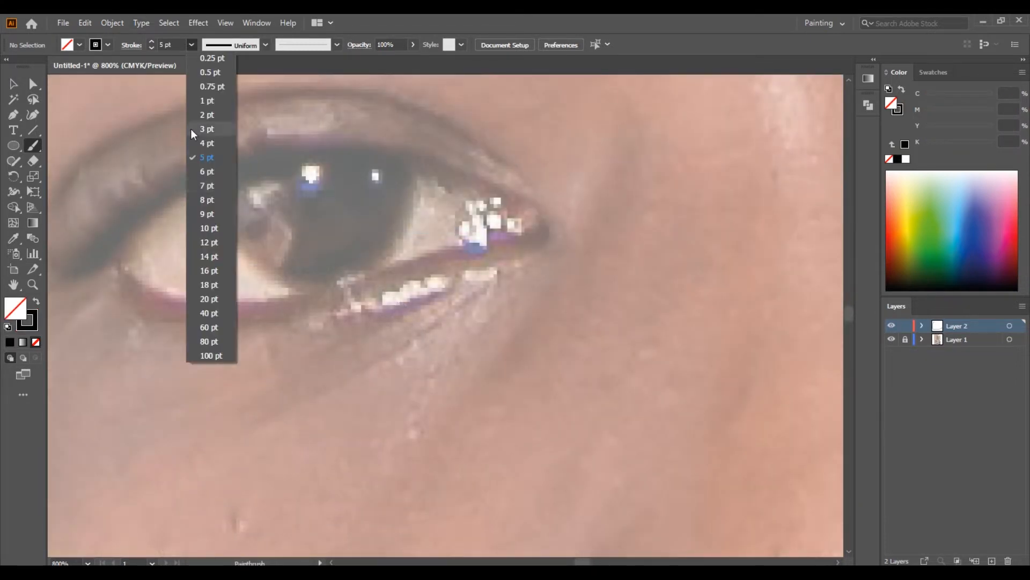
click(207, 185)
scroll(206, 185, up, 1)
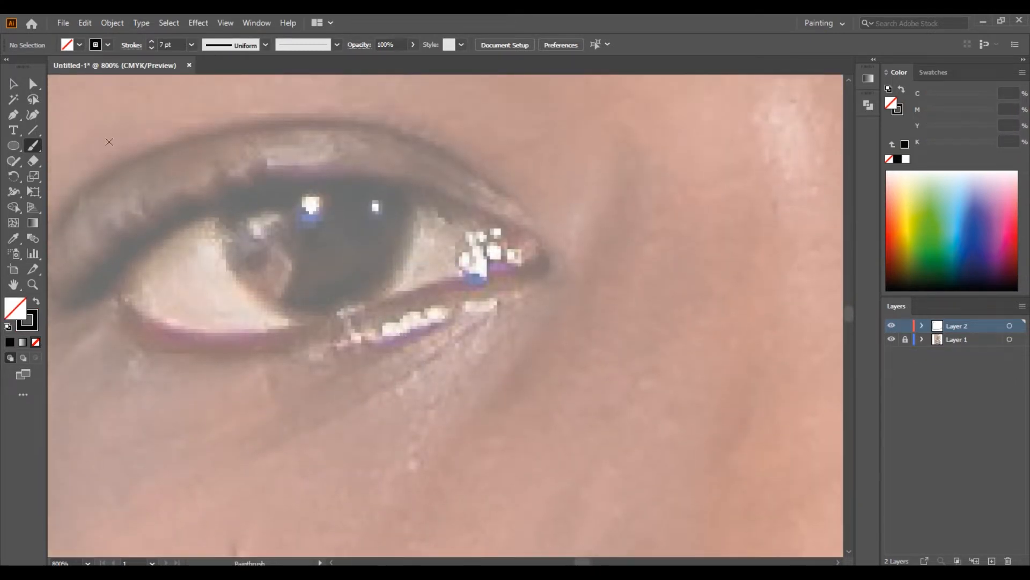
double_click(32, 145)
click(532, 371)
scroll(419, 363, up, 1)
click(331, 562)
scroll(324, 250, up, 1)
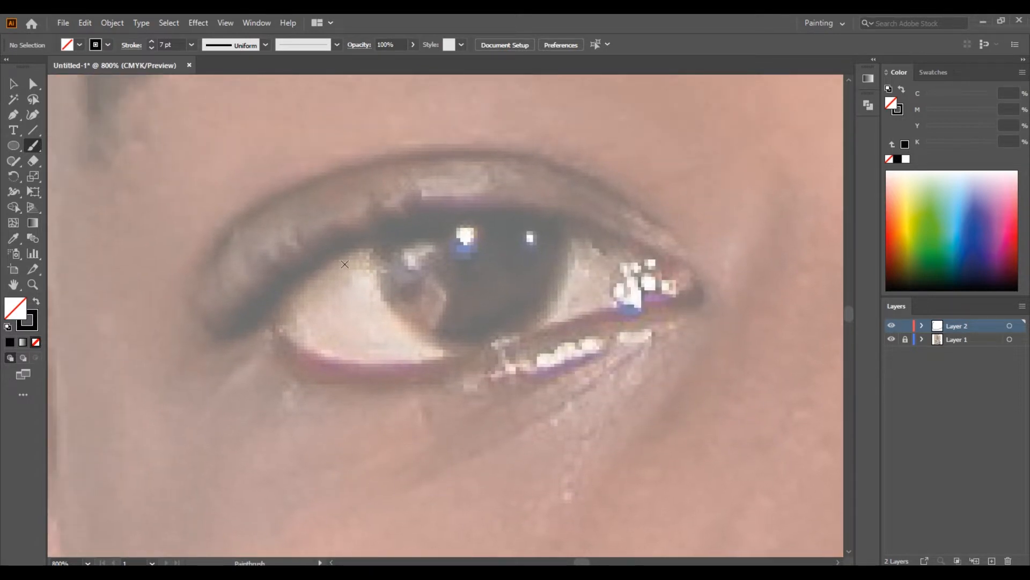
drag(410, 239, 412, 237)
key(ctrl+z)
drag(529, 218, 586, 217)
key(ctrl+z)
drag(403, 214, 310, 256)
key(ctrl+z)
- Paint the upper lid line of the photo's left-hand eye, from the inner corner to past the outer corner
drag(288, 286, 192, 333)
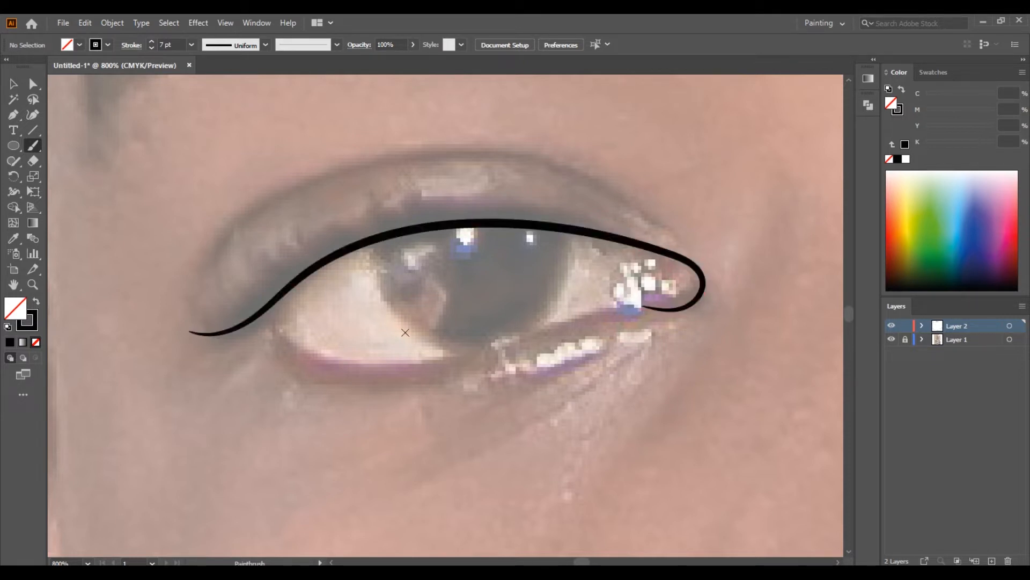
ctrl+click(703, 281)
drag(635, 300, 617, 304)
key(ctrl+z)
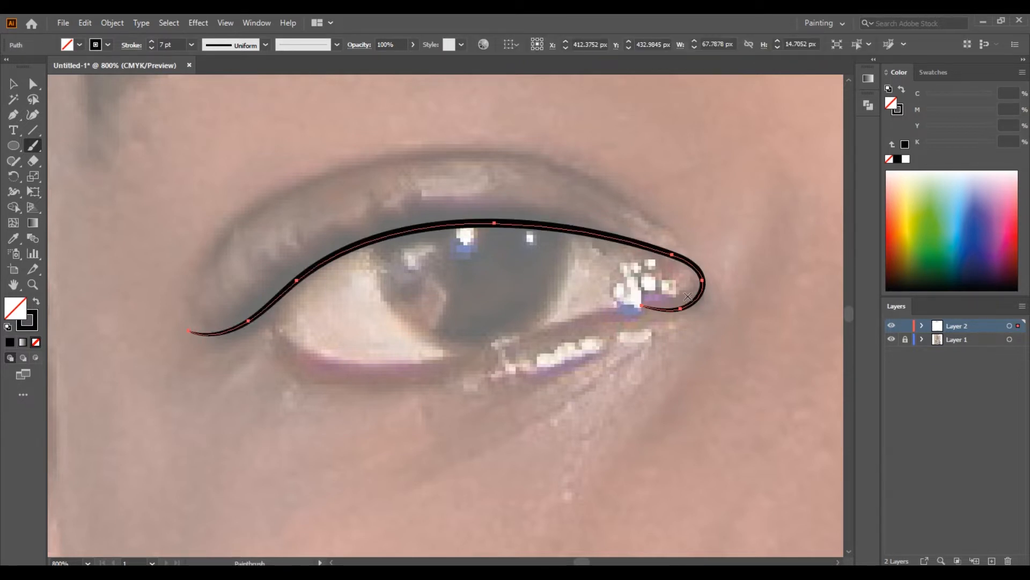
- Extend the left-hand eye's outline along the lower lid until it crosses the upper lid line at the outer corner
mouse_move(685, 305)
mouse_down()
mouse_move(598, 309)
mouse_move(524, 338)
mouse_up()
key(ctrl+z)
ctrl+click(604, 310)
mouse_move(600, 310)
mouse_down()
mouse_move(542, 321)
mouse_move(567, 331)
mouse_move(592, 308)
mouse_move(470, 356)
mouse_up()
ctrl+click(589, 310)
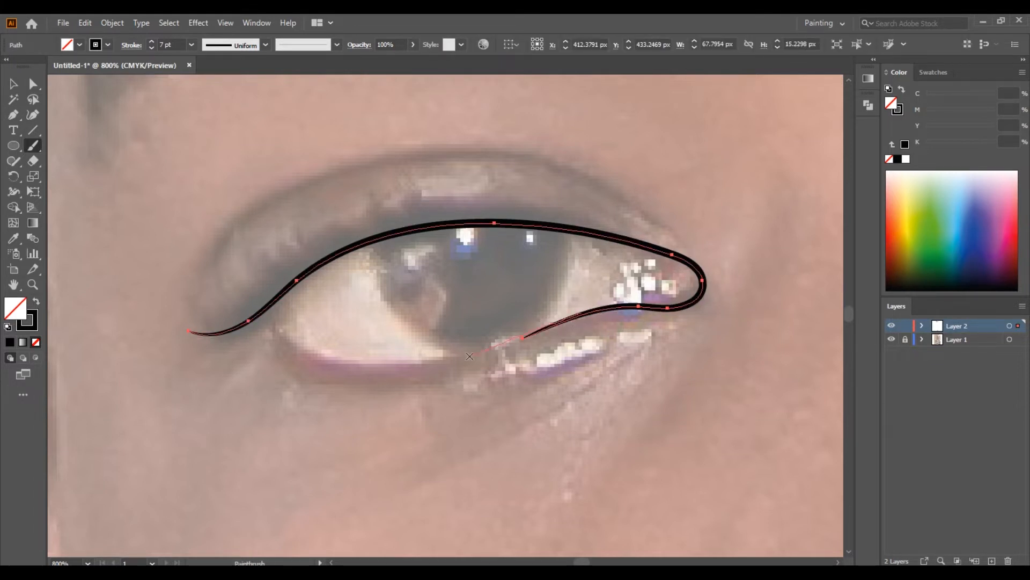
drag(330, 362, 288, 353)
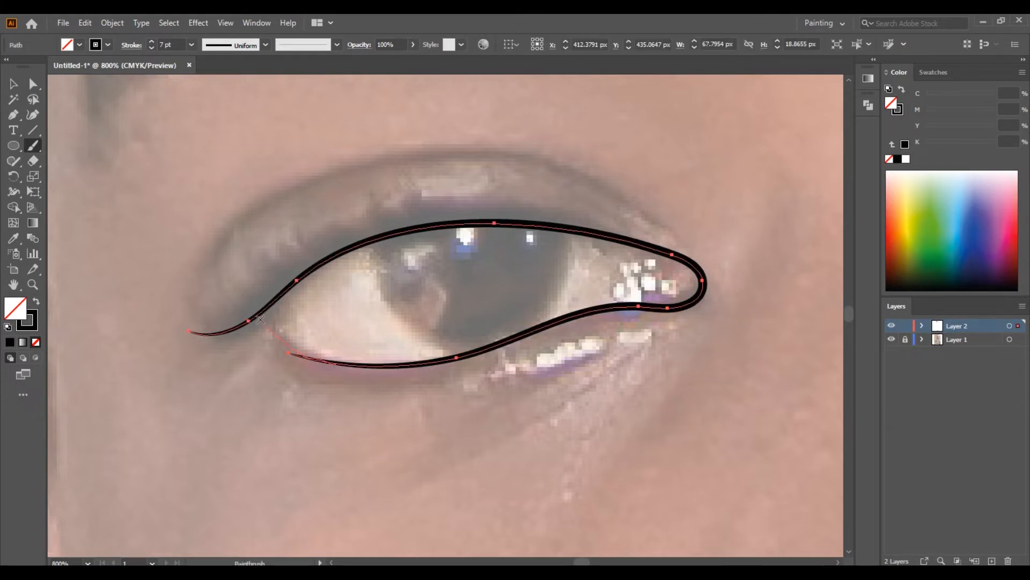
drag(260, 320, 219, 267)
- Paint both sides of the left-hand eye's iris and add an inner-corner line with a different stroke weight
mouse_move(383, 301)
mouse_down()
mouse_move(436, 350)
mouse_move(461, 353)
mouse_up()
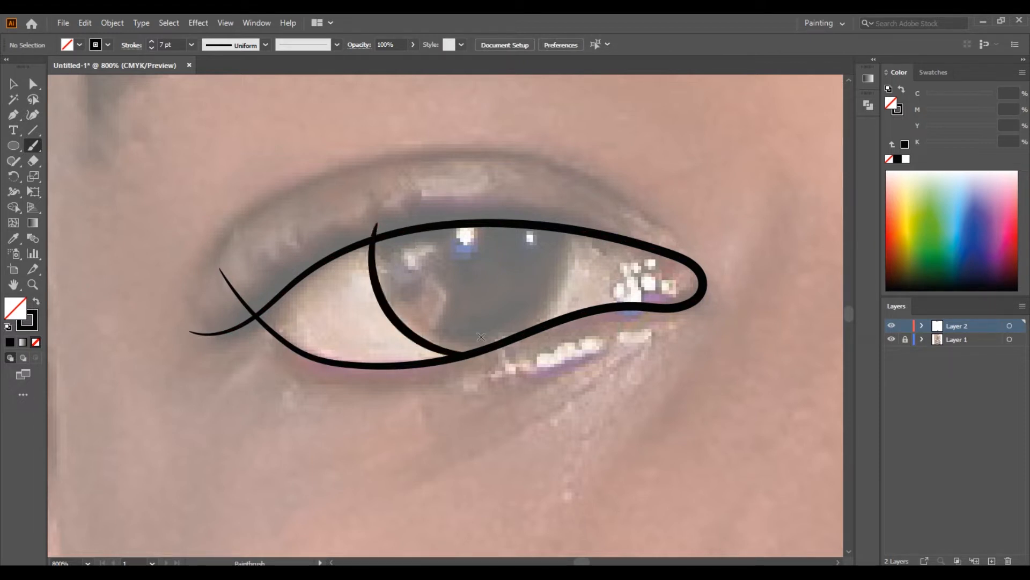
drag(570, 250, 530, 329)
click(191, 44)
click(214, 141)
mouse_move(600, 304)
mouse_down()
mouse_move(616, 243)
mouse_move(574, 321)
mouse_up()
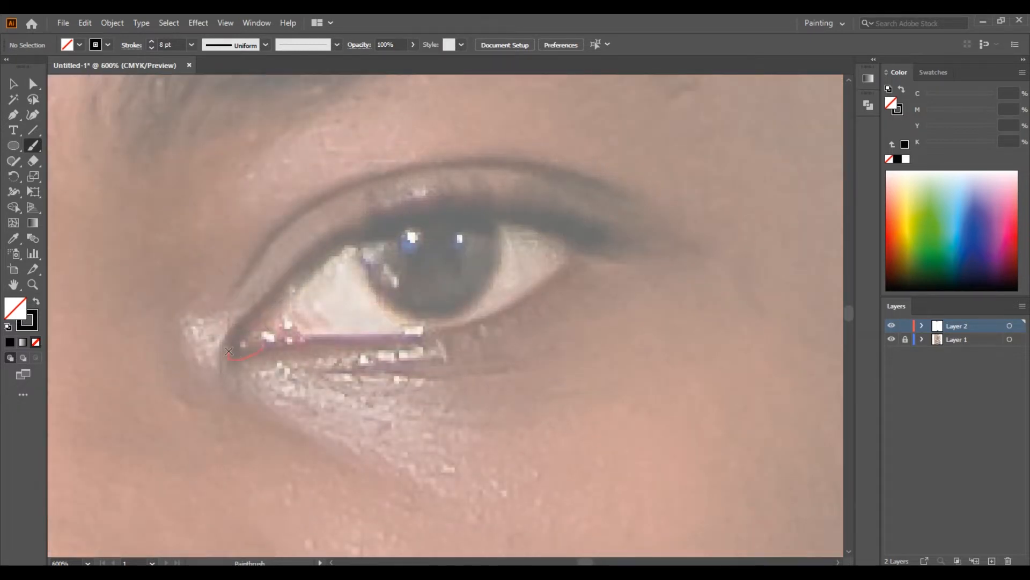
- Paint the upper lid line of the right-hand eye, from the inner corner to past the outer corner, at 8 pt
drag(230, 352, 276, 288)
key(ctrl+z)
drag(269, 343, 240, 357)
drag(273, 291, 319, 250)
key(ctrl+z)
drag(617, 254, 654, 257)
- Extend the right-hand eye's outline along the lower lid until it crosses the upper lid line at the outer corner
ctrl+click(255, 356)
drag(256, 353, 321, 329)
key(ctrl+z)
drag(246, 358, 373, 336)
drag(558, 281, 613, 226)
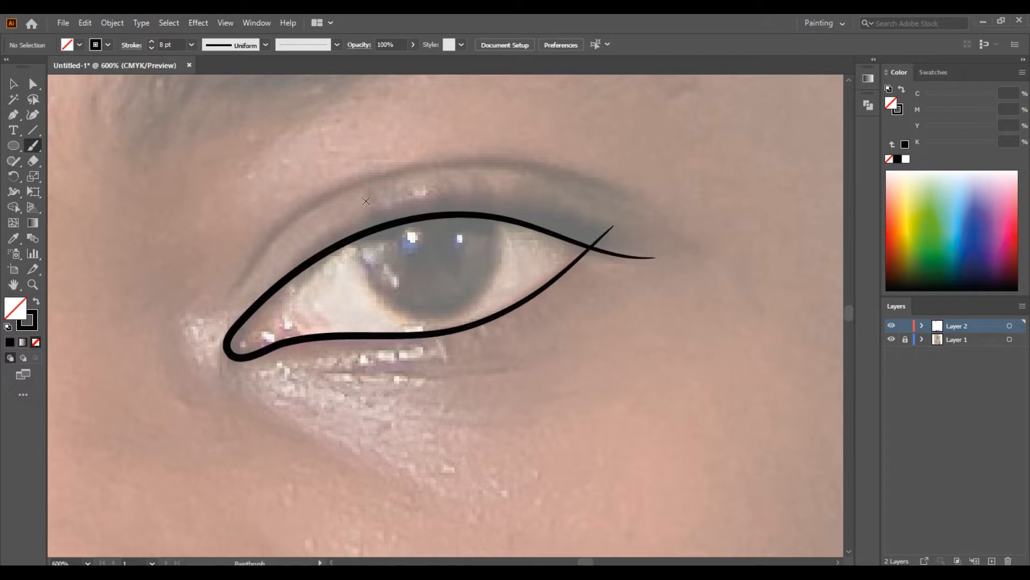
- Paint the right-hand eye's iris outline as a U-shaped curve crossing the upper lid, and deselect it
key(ctrl+z)
mouse_move(408, 311)
mouse_down()
mouse_move(362, 283)
mouse_move(424, 322)
mouse_up()
key(ctrl+z)
drag(374, 214, 368, 281)
drag(476, 298, 488, 189)
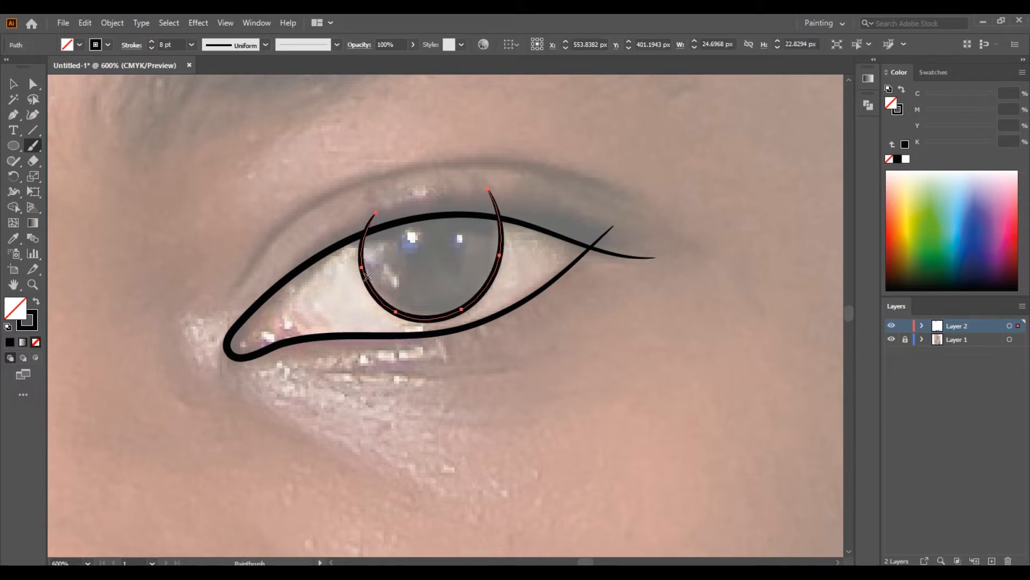
key(ctrl+shift+a)
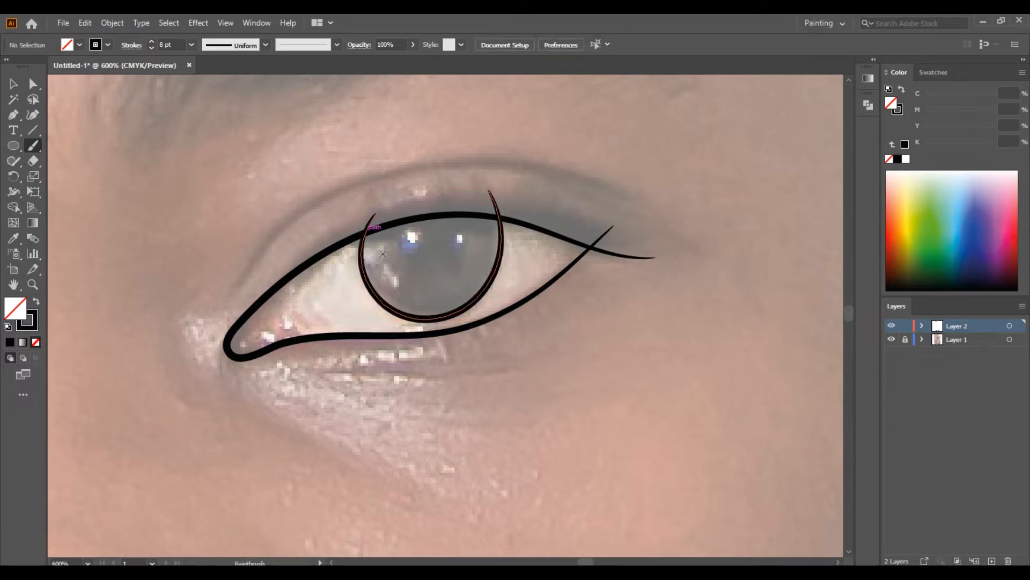
- Choose a thinner stroke weight and paint the inner-corner curve of the right-hand eye
click(190, 44)
click(211, 146)
drag(286, 259, 317, 339)
- Set the stroke weight to 5 pt and paint the eyelid crease above the right-hand eye
click(191, 45)
click(212, 158)
drag(337, 193, 472, 161)
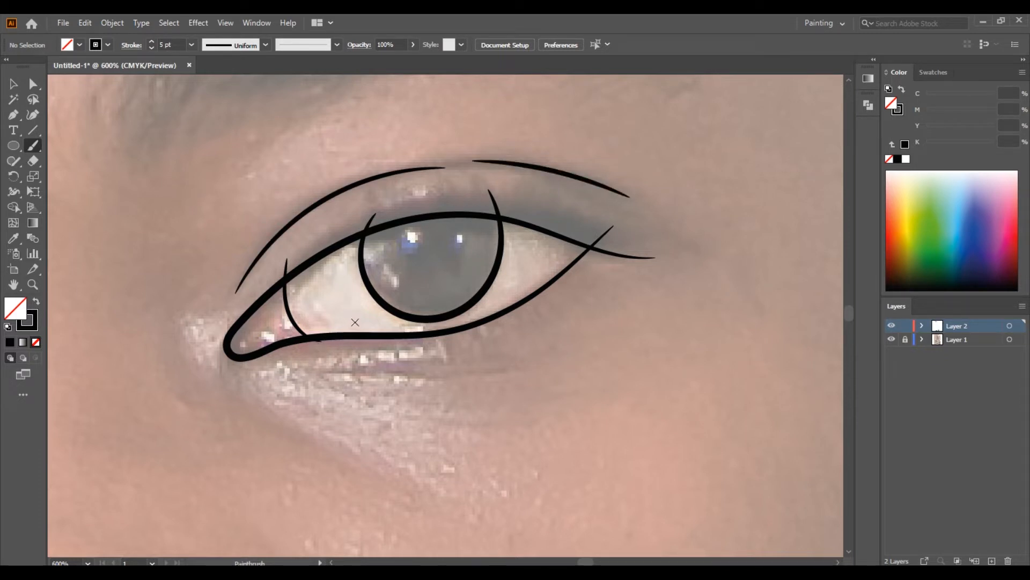
key(ctrl+minus)
key(ctrl+minus)
key(ctrl+minus)
key(ctrl+minus)
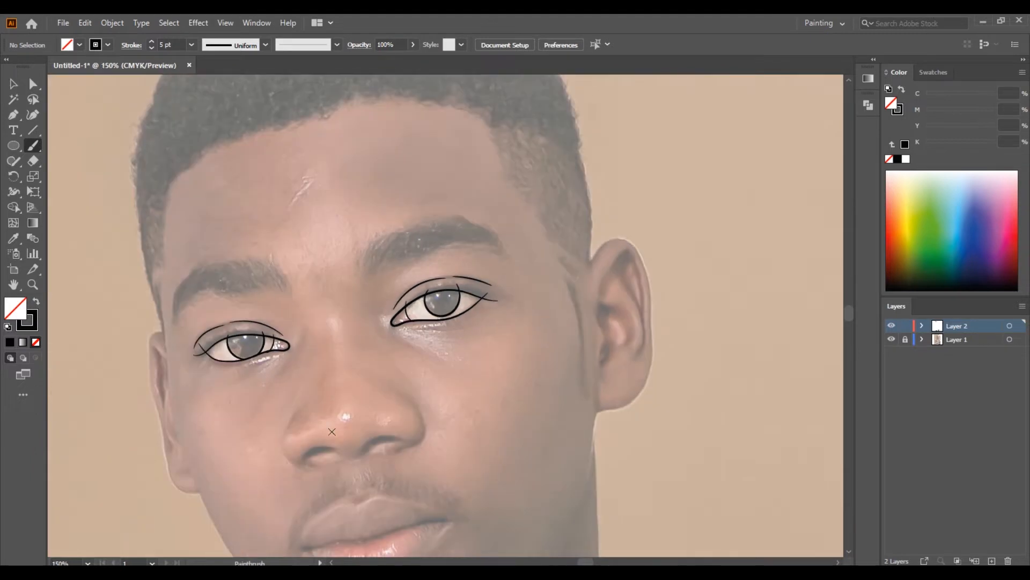
- Set the stroke weight to 8 pt and paint the left-hand nostril's upper outline, hooking it around at both ends
mouse_move(337, 418)
mouse_down()
mouse_move(393, 200)
mouse_move(488, 468)
mouse_up()
key(ctrl+plus)
key(ctrl+plus)
key(ctrl+plus)
key(ctrl+plus)
key(ctrl+plus)
mouse_move(380, 200)
mouse_down()
mouse_move(391, 313)
mouse_move(400, 296)
mouse_up()
click(191, 44)
click(207, 199)
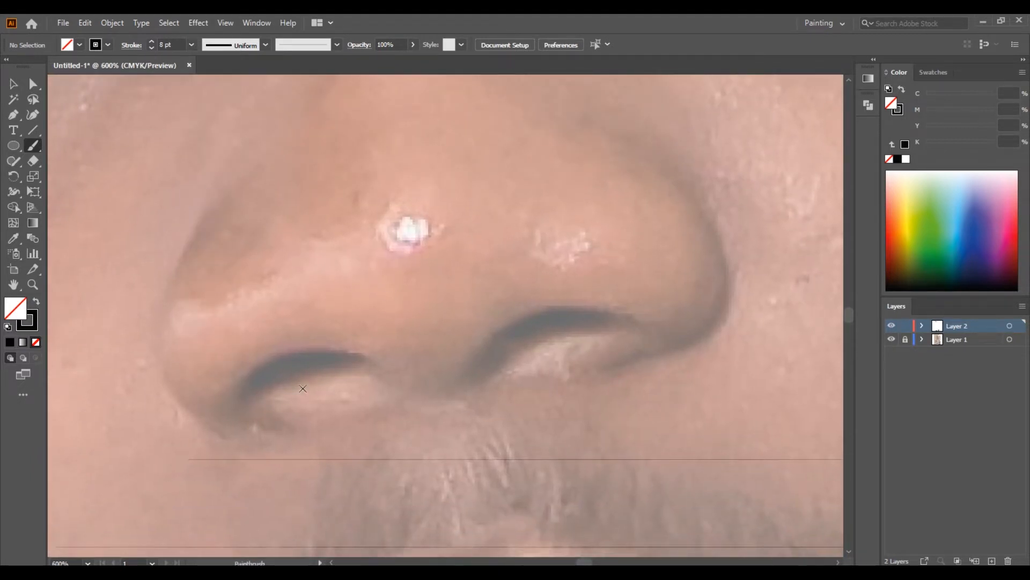
drag(371, 357, 376, 372)
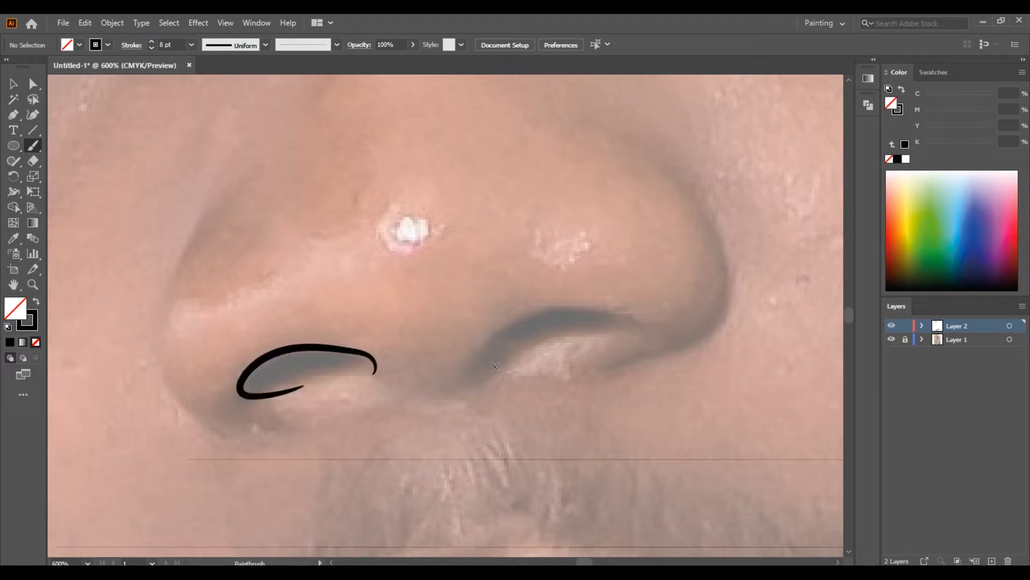
- Paint the right-hand nostril's upper outline with a hooked inner end, and round off its outer corner
drag(463, 395, 517, 322)
key(ctrl+z)
drag(470, 377, 480, 376)
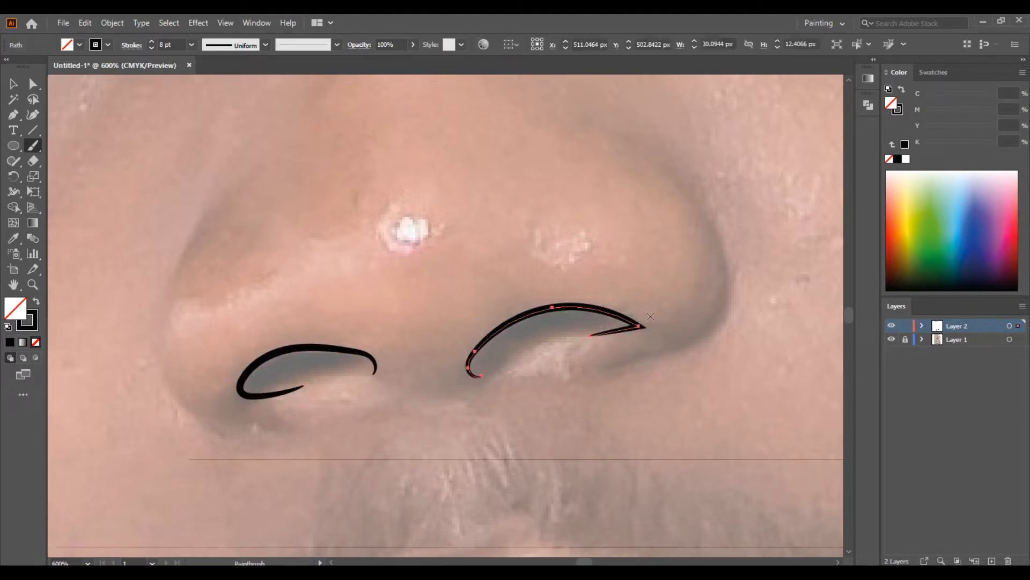
drag(617, 316, 599, 333)
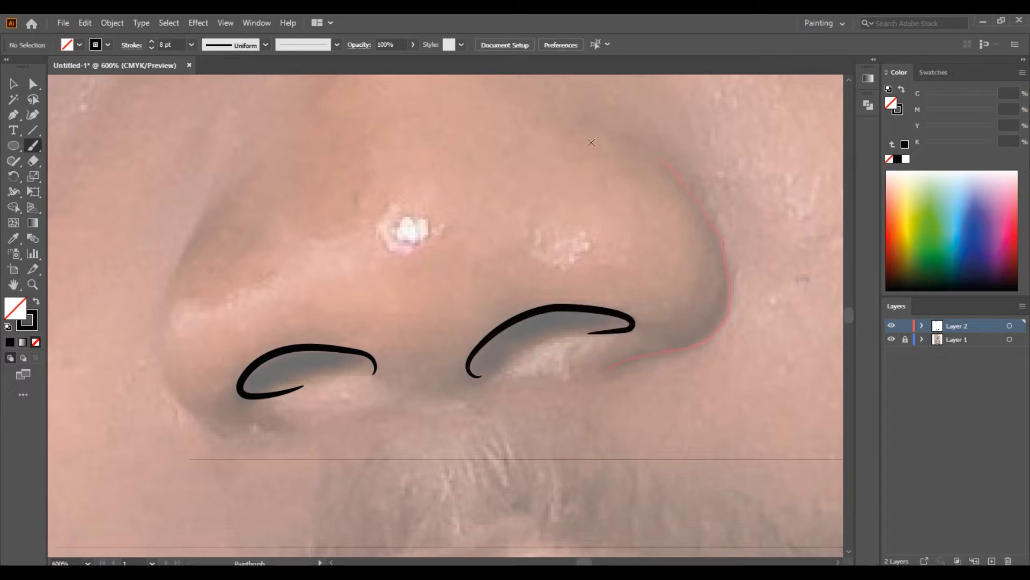
- Paint the outer contours of both nose wings, refining the lower end of the right-hand one so it tapers toward the nostril
drag(639, 144, 621, 134)
mouse_move(177, 283)
mouse_down()
mouse_move(158, 322)
mouse_move(180, 397)
mouse_move(200, 425)
mouse_move(240, 440)
mouse_up()
mouse_move(183, 406)
mouse_down()
mouse_move(161, 274)
mouse_move(219, 206)
mouse_up()
drag(176, 242, 178, 240)
key(ctrl+z)
mouse_move(159, 322)
mouse_down()
mouse_move(180, 252)
mouse_move(231, 183)
mouse_up()
key(ctrl+z)
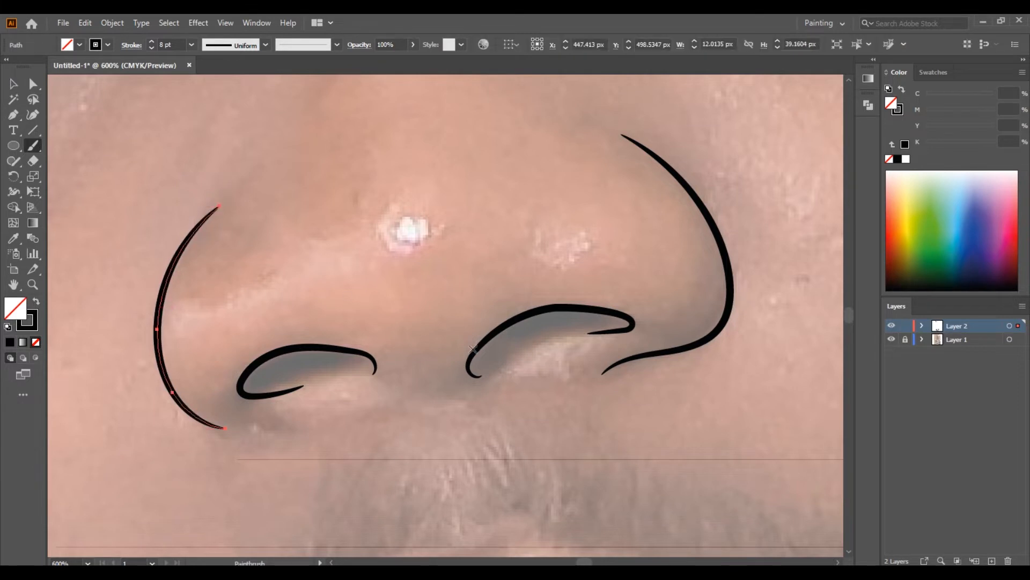
ctrl+click(692, 346)
drag(648, 354, 588, 373)
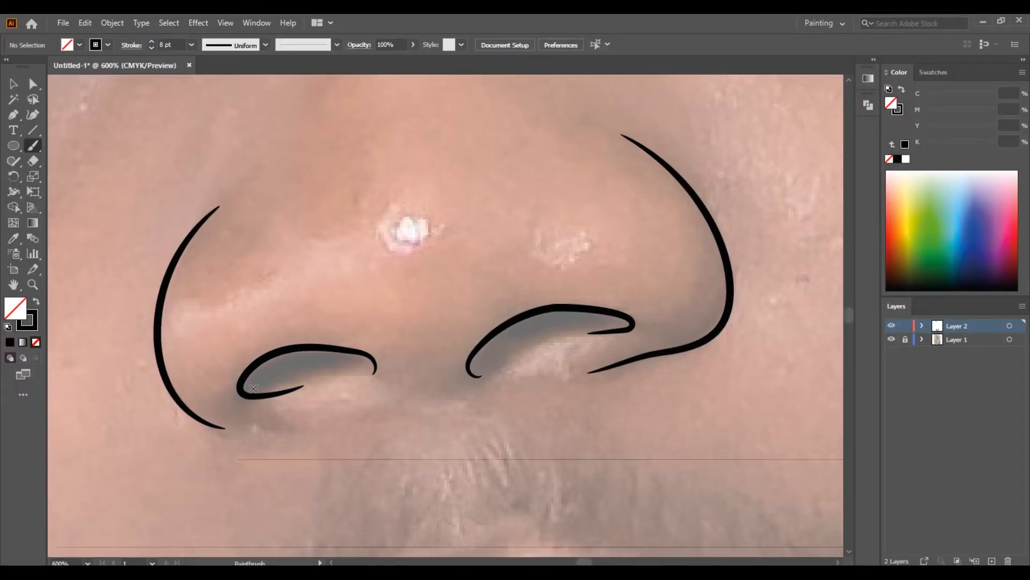
- Paint a lower edge line inside each nostril to close off both dark nostril shapes, and deselect
drag(293, 376, 374, 365)
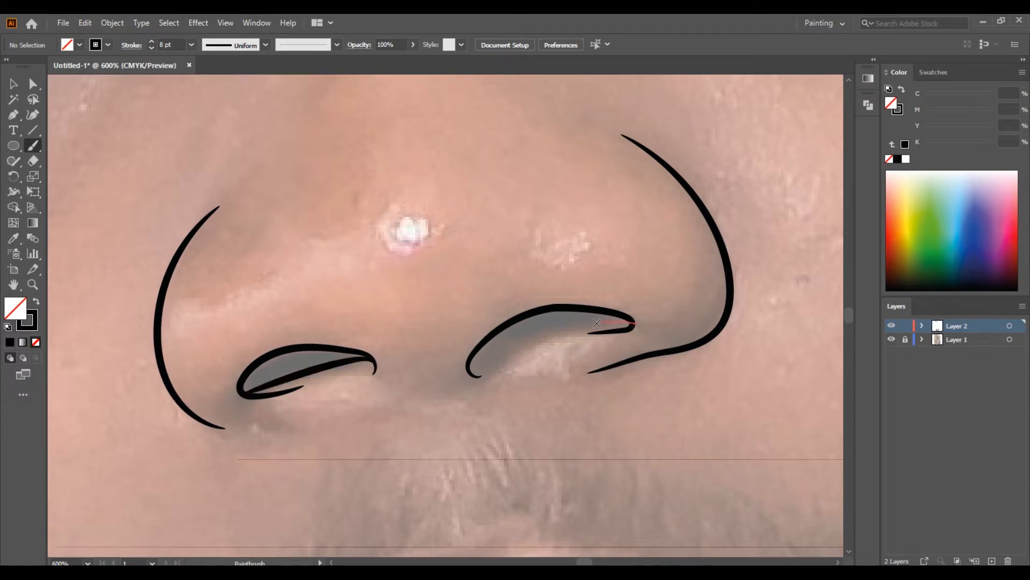
key(ctrl+z)
mouse_move(626, 325)
mouse_down()
mouse_move(472, 365)
mouse_move(487, 343)
mouse_move(478, 363)
mouse_up()
ctrl+click(490, 374)
- Paint the upper lip's outline from corner to corner, dipping at the cupid's bow
scroll(518, 385, down, 5)
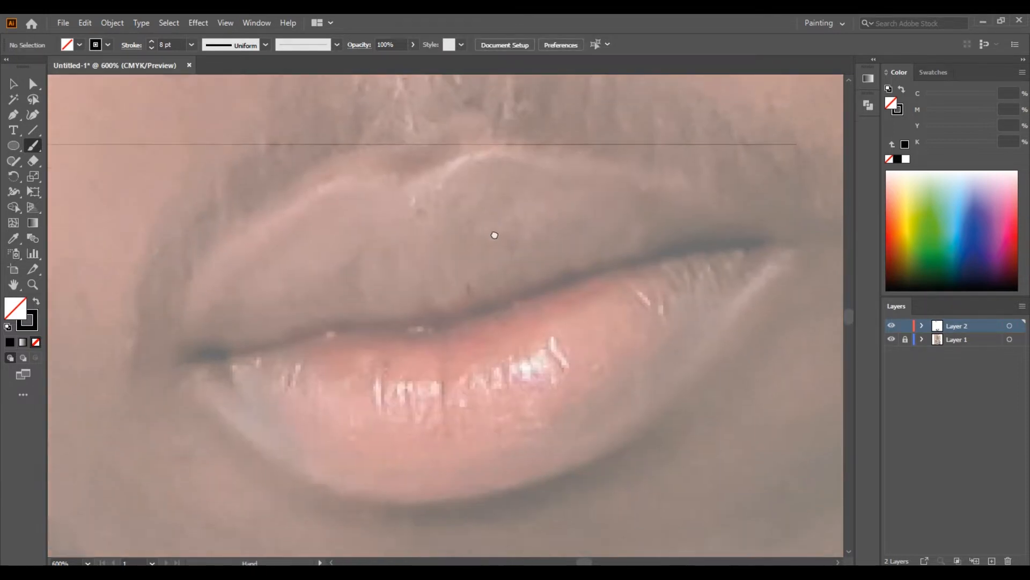
mouse_move(169, 351)
mouse_down()
mouse_move(365, 171)
mouse_move(421, 175)
mouse_move(547, 153)
mouse_up()
drag(738, 221, 809, 237)
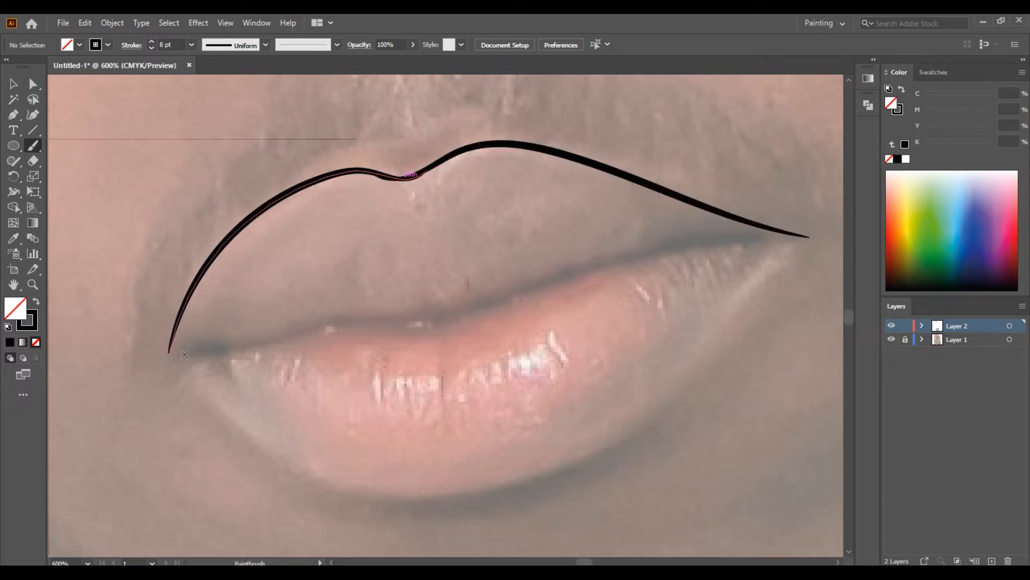
- Paint the line between the lips in connected strokes, and outline the lower lip from one mouth corner to the other
drag(202, 353, 357, 322)
key(ctrl+z)
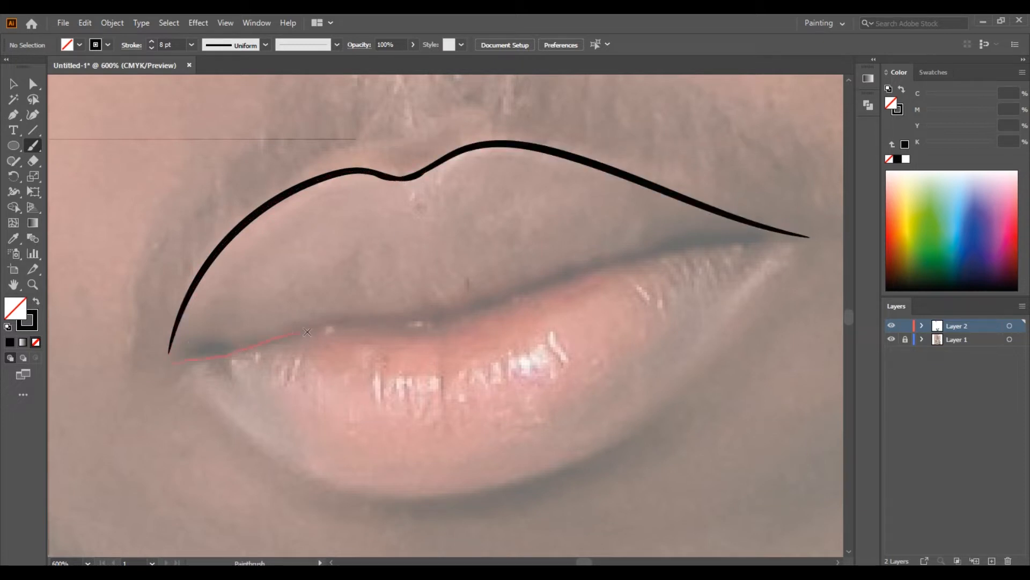
drag(290, 335, 361, 325)
drag(635, 264, 638, 263)
key(ctrl+z)
drag(488, 310, 533, 283)
drag(721, 243, 808, 237)
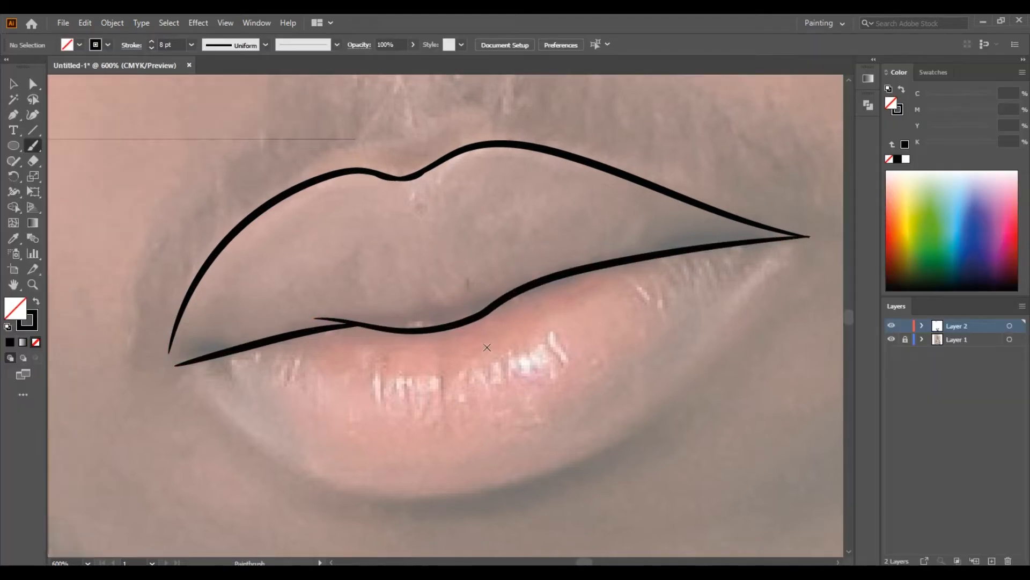
mouse_move(493, 348)
mouse_down()
mouse_move(444, 243)
mouse_move(446, 264)
mouse_up()
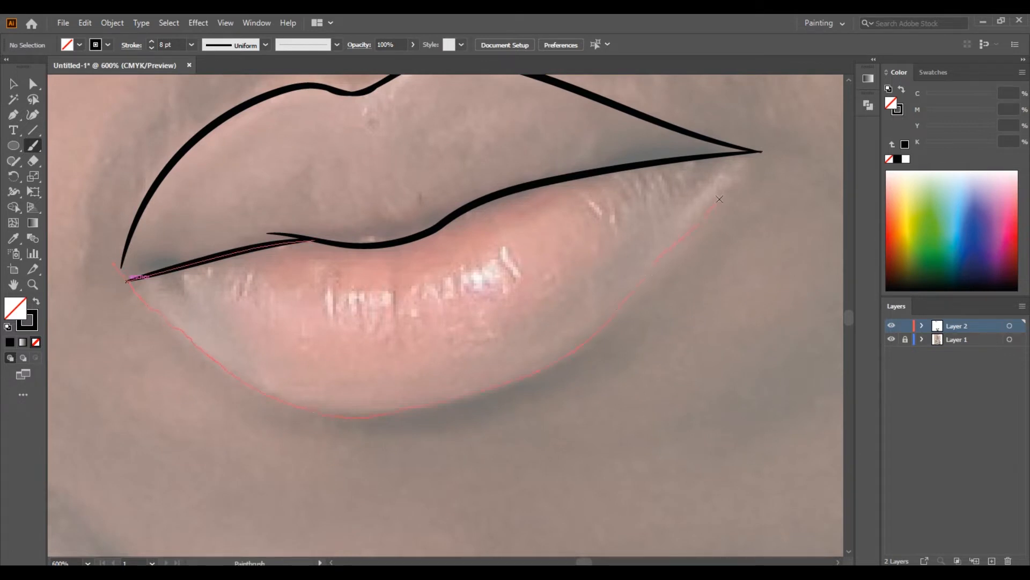
drag(709, 210, 789, 123)
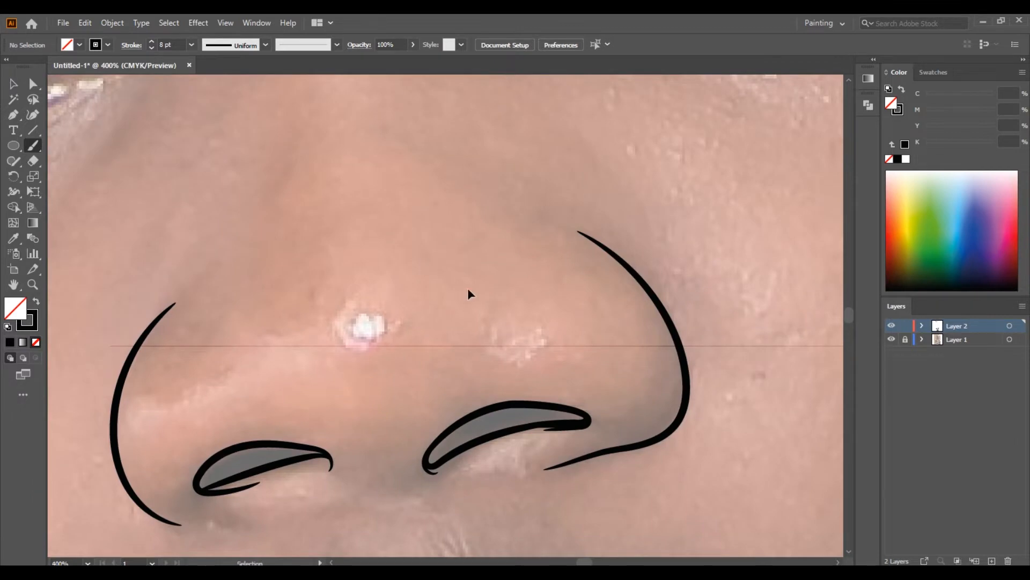
- Set the stroke weight to 5 pt and fill the middle of the right-hand eyebrow with dense overlapping hair strokes
key(ctrl+1)
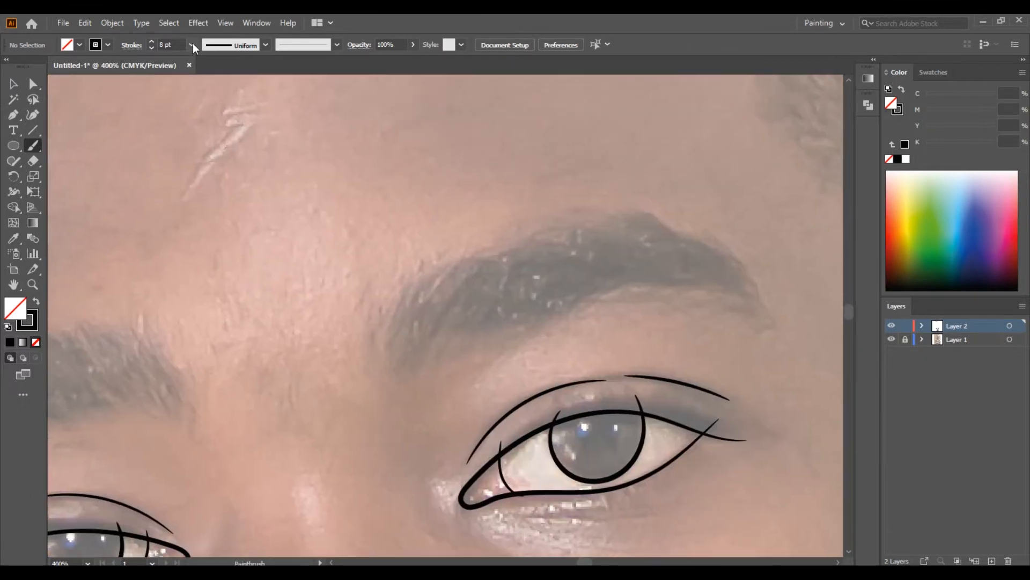
click(191, 44)
click(211, 158)
drag(488, 279, 494, 277)
mouse_move(439, 330)
mouse_down()
mouse_move(509, 255)
mouse_move(515, 260)
mouse_up()
drag(456, 327, 557, 244)
mouse_move(487, 304)
mouse_down()
mouse_move(536, 277)
mouse_move(543, 253)
mouse_up()
drag(457, 326, 516, 275)
drag(478, 305, 534, 256)
mouse_move(470, 311)
mouse_down()
mouse_move(530, 259)
mouse_move(564, 261)
mouse_up()
drag(482, 324, 568, 259)
key(ctrl+z)
key(ctrl+z)
mouse_move(464, 324)
mouse_down()
mouse_move(554, 270)
mouse_move(582, 267)
mouse_up()
mouse_move(525, 277)
mouse_down()
mouse_move(603, 263)
mouse_move(608, 272)
mouse_up()
drag(515, 316, 606, 269)
drag(472, 323, 576, 277)
mouse_move(488, 326)
mouse_down()
mouse_move(569, 274)
mouse_move(591, 273)
mouse_up()
mouse_move(510, 290)
mouse_down()
mouse_move(598, 265)
mouse_move(588, 261)
mouse_up()
drag(506, 310, 607, 277)
drag(543, 260, 629, 273)
drag(551, 295, 627, 276)
drag(537, 310, 614, 282)
mouse_move(478, 321)
mouse_down()
mouse_move(576, 276)
mouse_move(699, 284)
mouse_up()
mouse_move(559, 269)
mouse_down()
mouse_move(674, 284)
mouse_move(619, 251)
mouse_up()
drag(569, 259, 659, 279)
drag(470, 291, 541, 252)
drag(442, 331, 521, 261)
drag(502, 306, 591, 274)
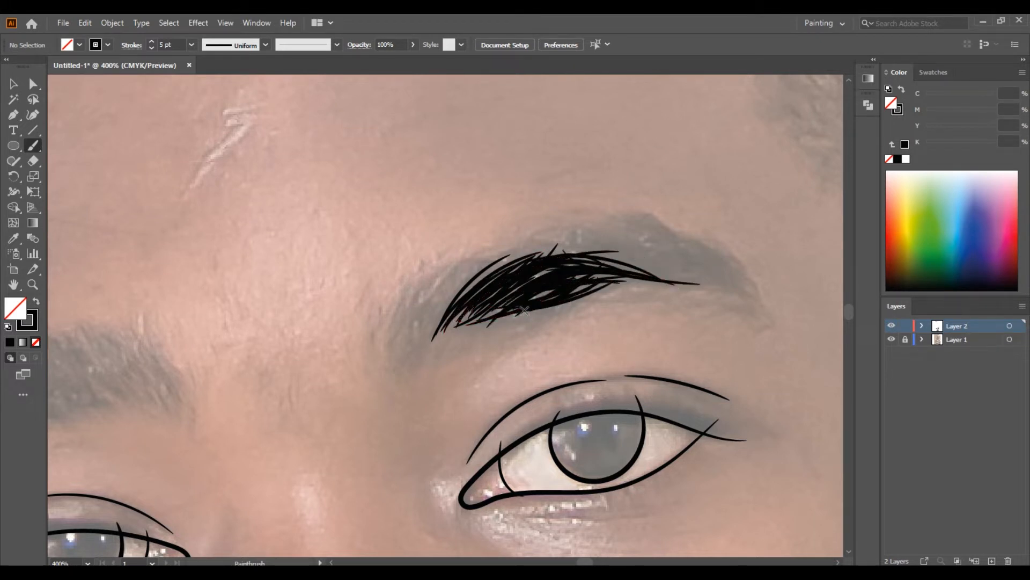
- Paint curved hair strokes extending the right-hand eyebrow along its upper edge and down to its inner end
click(209, 127)
drag(520, 252, 573, 248)
drag(486, 276, 582, 250)
drag(423, 349, 504, 258)
mouse_move(418, 349)
mouse_down()
mouse_move(493, 253)
mouse_move(467, 279)
mouse_up()
drag(399, 327, 486, 261)
mouse_move(395, 354)
mouse_down()
mouse_move(458, 259)
mouse_move(457, 270)
mouse_up()
drag(405, 366, 478, 266)
- Choose a thinner stroke weight and paint fine stray hairs at the right-hand eyebrow's inner end and along its upper edge
click(191, 45)
click(206, 105)
drag(373, 371, 379, 295)
drag(382, 369, 440, 263)
mouse_move(395, 359)
mouse_down()
mouse_move(411, 304)
mouse_move(443, 300)
mouse_up()
drag(483, 262, 528, 247)
mouse_move(516, 253)
mouse_down()
mouse_move(569, 236)
mouse_move(562, 248)
mouse_up()
drag(551, 234, 648, 258)
mouse_move(543, 228)
mouse_down()
mouse_move(623, 236)
mouse_move(666, 273)
mouse_up()
- Set the stroke weight to 4 pt and fill the right-hand eyebrow with hair strokes from its arch toward the outer end
click(191, 44)
click(207, 147)
drag(574, 241, 692, 280)
drag(613, 259, 706, 284)
drag(582, 241, 700, 284)
drag(617, 249, 726, 287)
drag(655, 251, 722, 285)
drag(623, 266, 725, 282)
drag(644, 260, 702, 281)
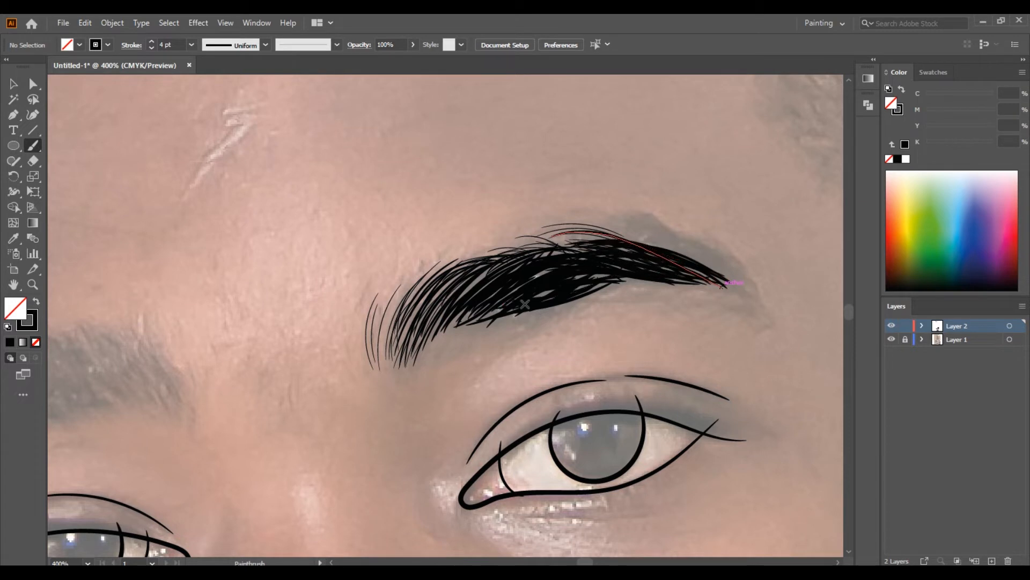
- Choose a thinner stroke weight and paint fine hairs over the right-hand eyebrow's arch, outer tail and lower edge
click(191, 44)
click(206, 116)
drag(603, 218, 684, 251)
drag(609, 226, 696, 258)
drag(679, 238, 766, 306)
mouse_move(689, 251)
mouse_down()
mouse_move(757, 303)
mouse_move(759, 295)
mouse_up()
drag(626, 238, 704, 263)
mouse_move(491, 324)
mouse_down()
mouse_move(594, 293)
mouse_move(568, 300)
mouse_up()
mouse_move(423, 354)
mouse_down()
mouse_move(475, 321)
mouse_move(518, 314)
mouse_up()
mouse_move(492, 332)
mouse_down()
mouse_move(580, 279)
mouse_move(610, 285)
mouse_up()
drag(682, 284, 705, 295)
drag(610, 286, 749, 306)
drag(687, 289, 773, 322)
- Choose a thicker stroke weight and fill the middle and outer part of the left-hand eyebrow with dense hair strokes
mouse_move(155, 376)
mouse_down()
mouse_move(389, 313)
mouse_move(476, 306)
mouse_up()
drag(397, 258, 314, 263)
click(191, 44)
click(203, 156)
drag(147, 350, 184, 299)
mouse_move(167, 345)
mouse_down()
mouse_move(207, 306)
mouse_move(330, 325)
mouse_up()
key(ctrl+z)
key(ctrl+z)
drag(217, 291, 302, 311)
mouse_move(213, 321)
mouse_down()
mouse_move(302, 311)
mouse_move(346, 324)
mouse_up()
mouse_move(201, 306)
mouse_down()
mouse_move(342, 335)
mouse_move(321, 333)
mouse_up()
mouse_move(198, 295)
mouse_down()
mouse_move(316, 312)
mouse_move(291, 296)
mouse_up()
drag(180, 349, 241, 311)
drag(177, 293, 133, 344)
mouse_move(173, 304)
mouse_down()
mouse_move(150, 382)
mouse_move(178, 326)
mouse_move(230, 300)
mouse_up()
drag(135, 380, 206, 313)
drag(164, 321, 231, 293)
- Set the stroke weight to 4 pt and paint hair strokes along the left-hand eyebrow's outer tail and upper arch
click(191, 45)
click(203, 143)
drag(165, 312, 120, 402)
drag(132, 363, 187, 304)
mouse_move(258, 284)
mouse_down()
mouse_move(337, 325)
mouse_move(331, 312)
mouse_up()
drag(184, 299, 263, 281)
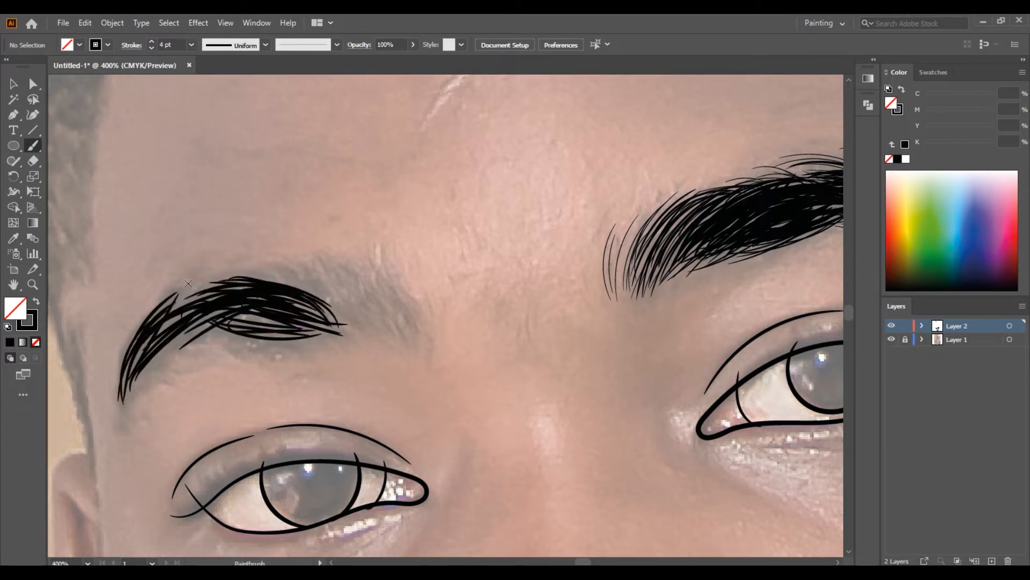
drag(202, 273, 140, 357)
drag(177, 315, 127, 417)
drag(132, 376, 271, 314)
- Fill the left-hand eyebrow's middle, upper edge and lower edge with dense hair strokes
drag(220, 316, 331, 341)
drag(269, 264, 367, 324)
drag(285, 281, 364, 324)
drag(222, 275, 355, 321)
drag(218, 325, 302, 344)
mouse_move(208, 331)
mouse_down()
mouse_move(253, 353)
mouse_move(324, 342)
mouse_up()
mouse_move(144, 369)
mouse_down()
mouse_move(199, 328)
mouse_move(161, 331)
mouse_up()
drag(122, 391, 223, 313)
- Paint slanted hair strokes at the left-hand eyebrow's inner end and undo the last one
mouse_move(378, 329)
mouse_down()
mouse_move(291, 258)
mouse_move(277, 264)
mouse_move(298, 259)
mouse_up()
drag(379, 328, 314, 262)
drag(412, 334, 369, 276)
drag(396, 335, 351, 282)
mouse_move(427, 341)
mouse_down()
mouse_move(388, 239)
mouse_move(324, 241)
mouse_up()
key(ctrl+z)
- Set the stroke weight to 0.5 pt and paint fine hairs at the left-hand eyebrow's inner end and through its body
click(191, 45)
click(214, 101)
mouse_move(409, 337)
mouse_down()
mouse_move(346, 261)
mouse_move(369, 272)
mouse_up()
mouse_move(422, 341)
mouse_down()
mouse_move(383, 256)
mouse_move(363, 255)
mouse_up()
key(ctrl+z)
drag(373, 290, 334, 249)
mouse_move(345, 318)
mouse_down()
mouse_move(268, 273)
mouse_move(200, 289)
mouse_up()
drag(262, 356, 203, 336)
- Paint fine hairs along the left-hand eyebrow's outer tail, lower edge and upper edge
drag(241, 354, 192, 337)
mouse_move(188, 359)
mouse_down()
mouse_move(118, 404)
mouse_move(125, 426)
mouse_up()
drag(156, 360, 121, 431)
mouse_move(191, 352)
mouse_down()
mouse_move(144, 372)
mouse_move(164, 349)
mouse_move(134, 388)
mouse_up()
drag(144, 324, 235, 272)
mouse_move(255, 277)
mouse_down()
mouse_move(285, 264)
mouse_move(349, 269)
mouse_up()
- Add fine stray hairs at the left-hand eyebrow's inner end and edges, plus one at the right-hand eyebrow's inner end
drag(430, 347, 443, 314)
mouse_move(424, 339)
mouse_down()
mouse_move(387, 272)
mouse_move(386, 286)
mouse_up()
mouse_move(364, 346)
mouse_down()
mouse_move(339, 316)
mouse_move(250, 355)
mouse_up()
mouse_move(332, 340)
mouse_down()
mouse_move(264, 344)
mouse_move(302, 351)
mouse_up()
drag(375, 339, 332, 315)
drag(290, 287, 230, 274)
drag(667, 195, 624, 244)
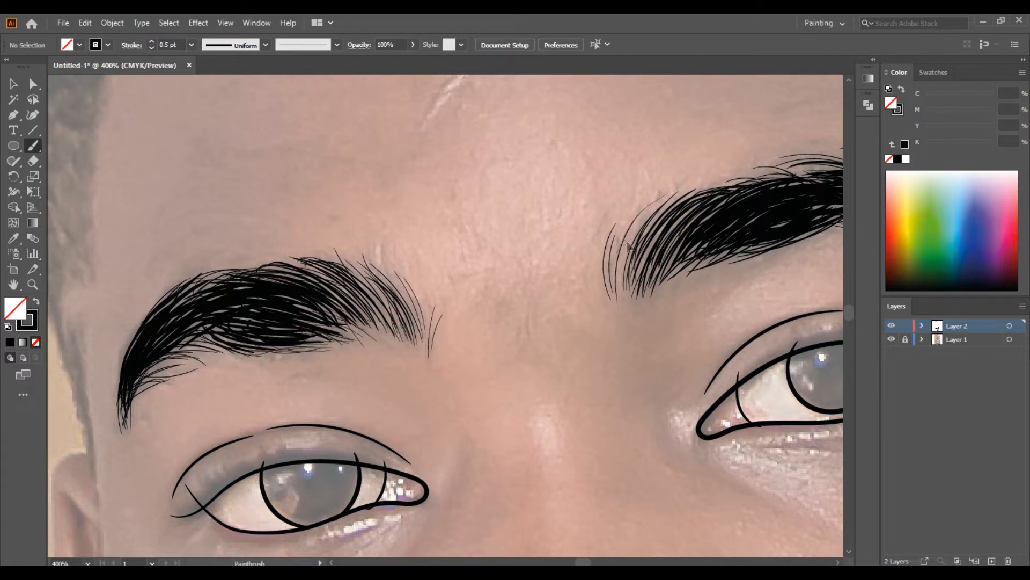
- Add long fine stray hairs over the left-hand eyebrow's upper edge and outer tail
drag(292, 275, 194, 304)
drag(231, 251, 182, 289)
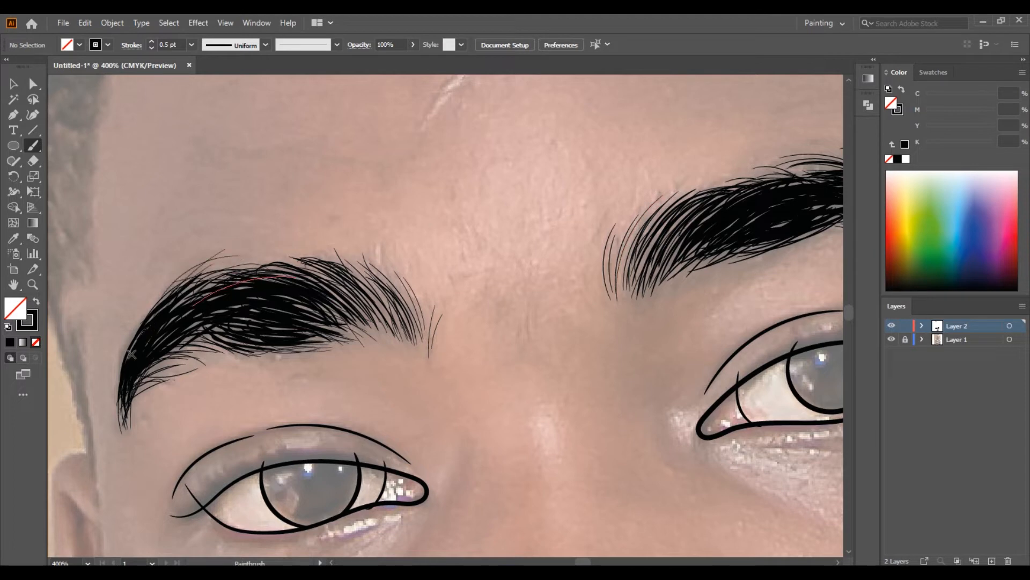
drag(125, 345, 116, 424)
drag(152, 293, 121, 382)
drag(210, 332, 148, 372)
- Hide the photo layer to examine the line art of the whole face on its own
key(ctrl+minus)
key(ctrl+minus)
key(ctrl+minus)
key(ctrl+minus)
key(ctrl+minus)
click(891, 339)
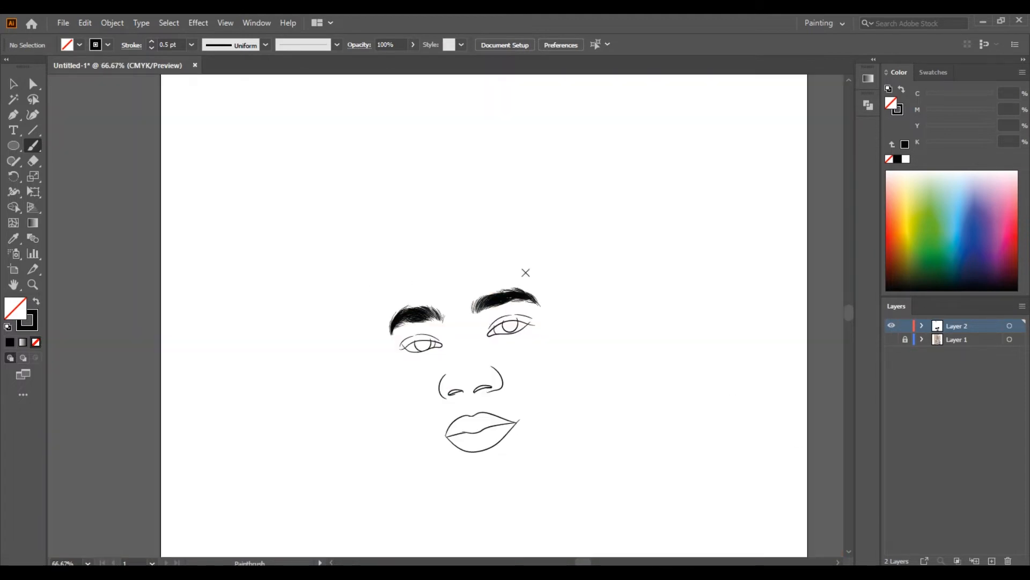
click(191, 45)
click(210, 229)
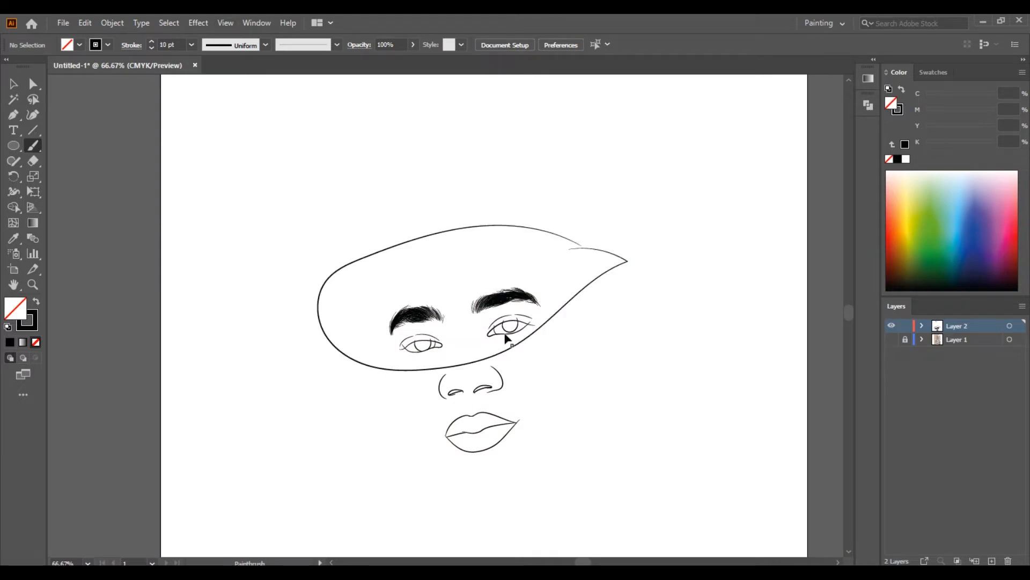
key(ctrl+z)
- Show the photo layer again as the tracing reference
click(891, 338)
key(ctrl+plus)
key(ctrl+plus)
key(ctrl+plus)
key(ctrl+plus)
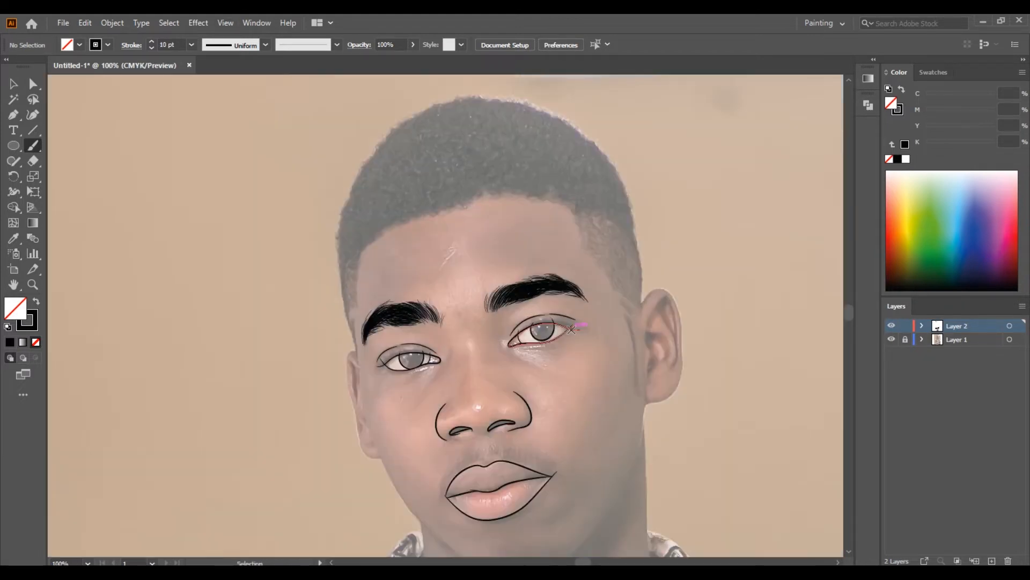
drag(545, 511, 569, 361)
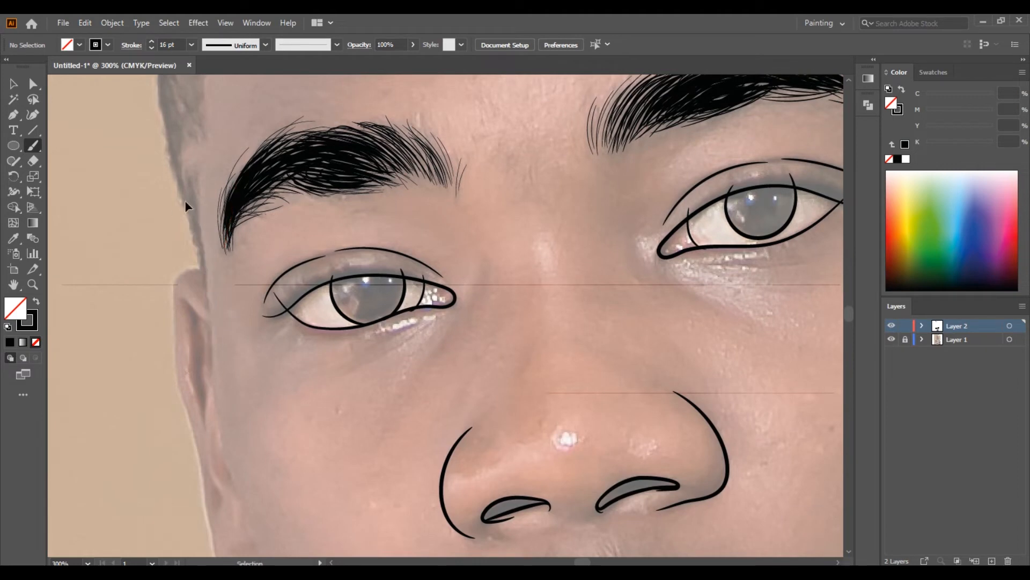
- Set the stroke weight to 14 pt and trace the left-hand face outline from beside the ear down the cheek
click(192, 46)
click(212, 253)
mouse_move(260, 365)
mouse_down()
mouse_move(212, 291)
mouse_move(171, 355)
mouse_up()
key(ctrl+z)
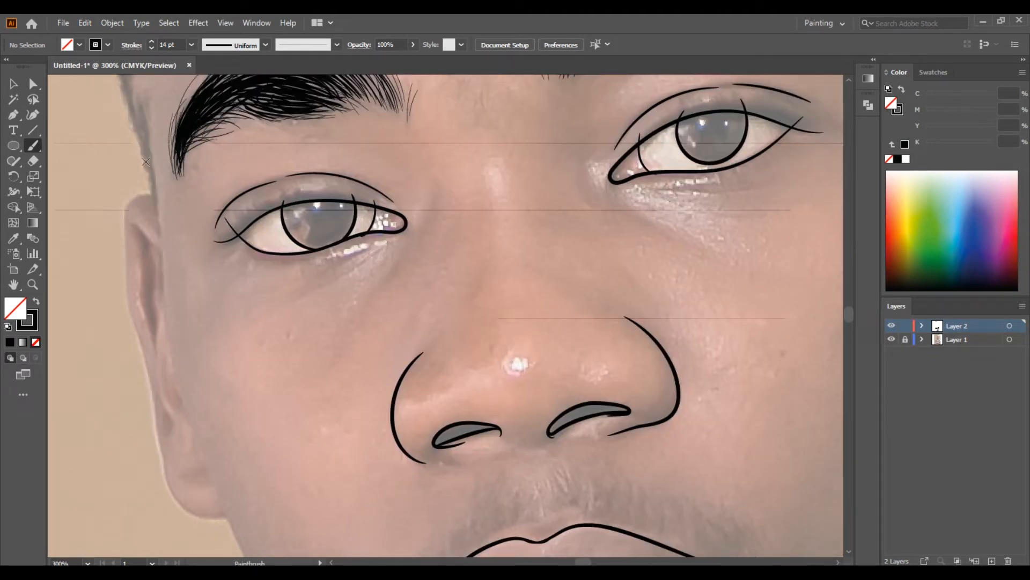
drag(164, 247, 171, 395)
key(ctrl+z)
drag(220, 497, 248, 556)
drag(300, 384, 248, 107)
ctrl+click(157, 210)
- Extend the left-hand face outline down the jaw to the shirt collar, undoing and redrawing uneven attempts
drag(211, 311, 211, 314)
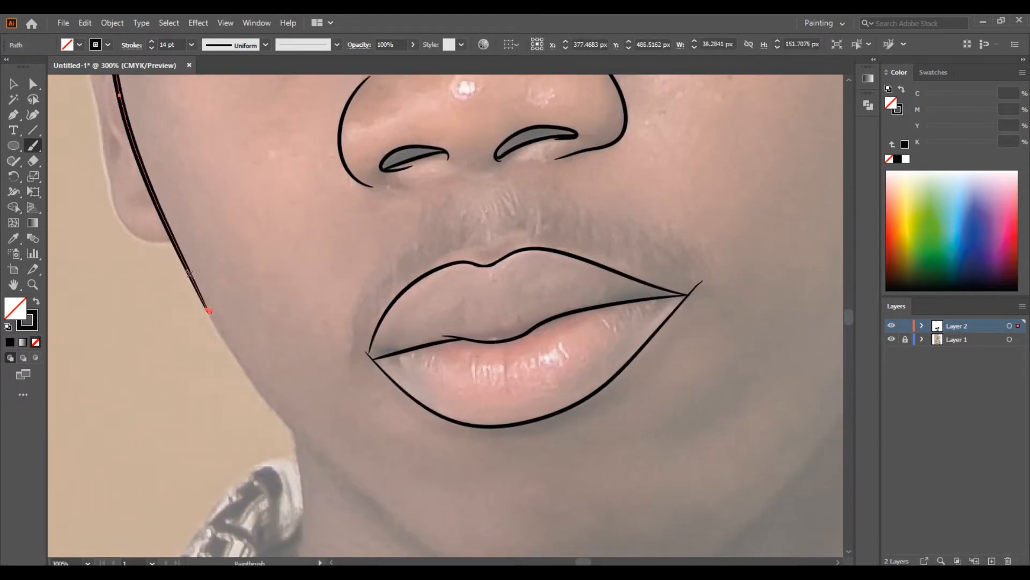
key(ctrl+z)
drag(225, 353, 225, 355)
key(ctrl+z)
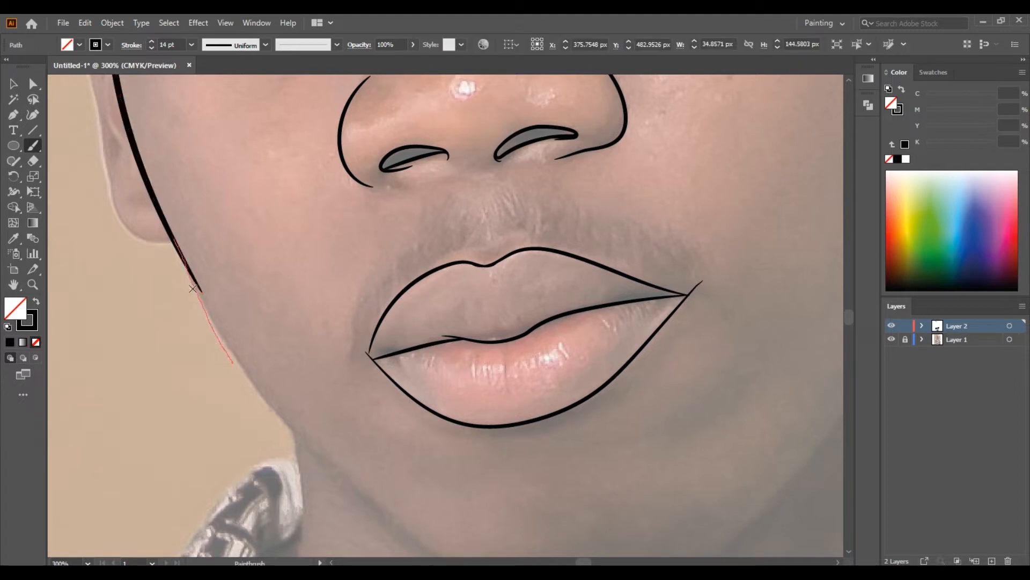
drag(251, 393, 251, 394)
key(ctrl+z)
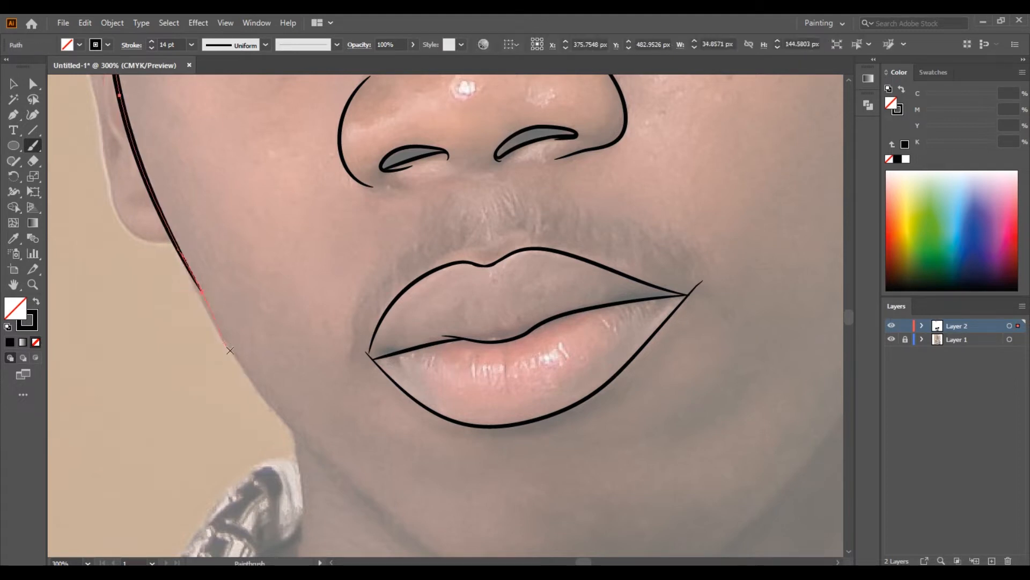
drag(314, 451, 314, 452)
key(ctrl+z)
mouse_move(255, 384)
mouse_down()
mouse_move(295, 432)
mouse_move(245, 182)
mouse_up()
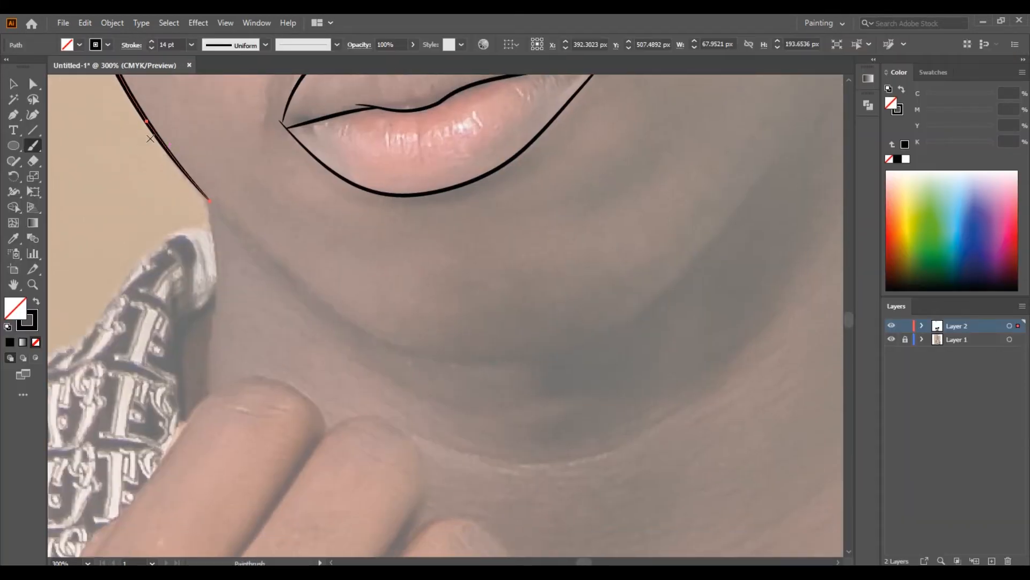
- Extend the left-hand jawline from the collar toward the chin and undo the unsuitable chin strokes
drag(285, 271, 377, 340)
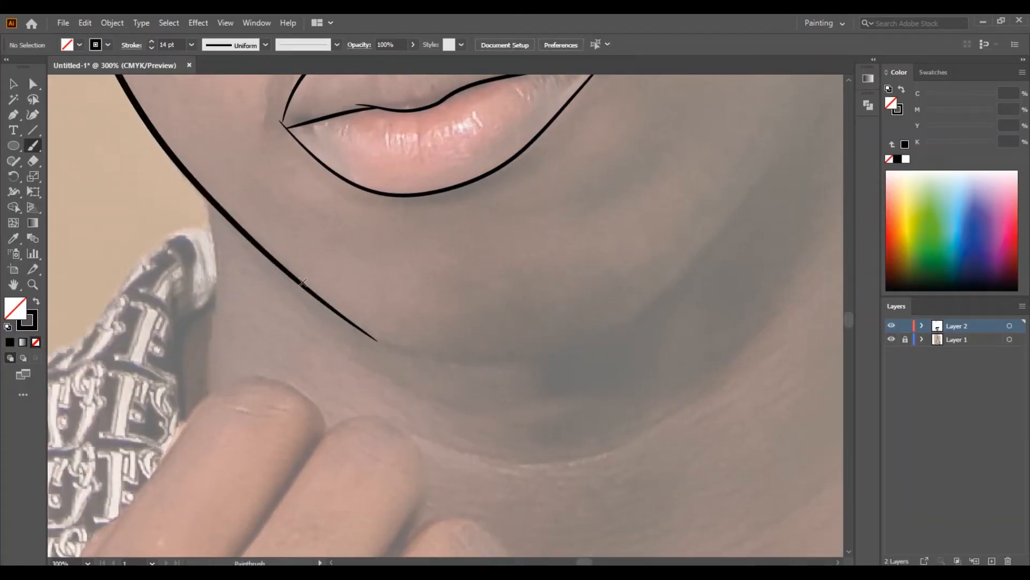
key(ctrl+z)
right_click(207, 190)
click(296, 210)
drag(535, 359, 655, 303)
key(ctrl+z)
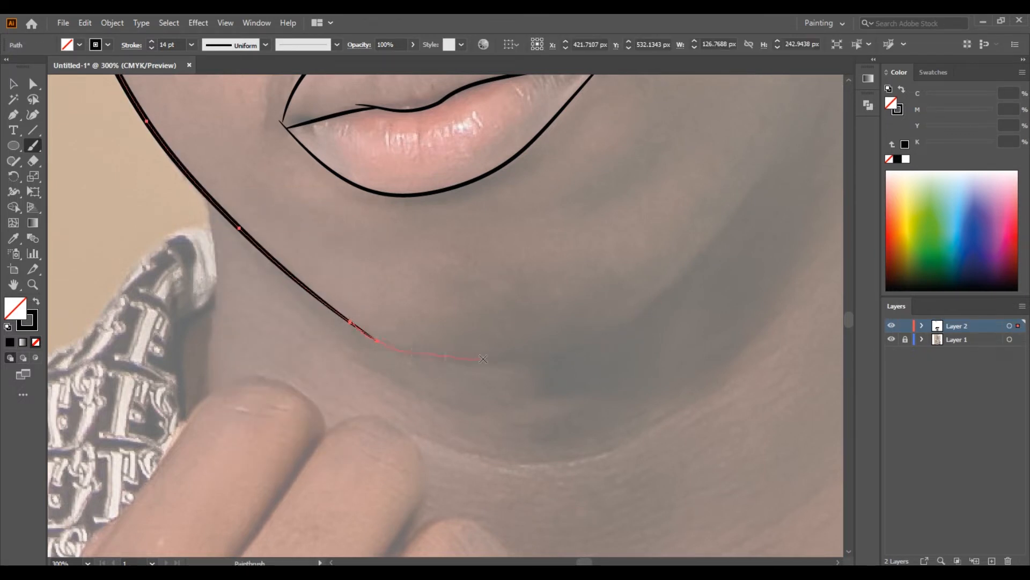
mouse_move(590, 342)
mouse_down()
mouse_move(692, 271)
mouse_move(405, 398)
mouse_up()
key(ctrl+z)
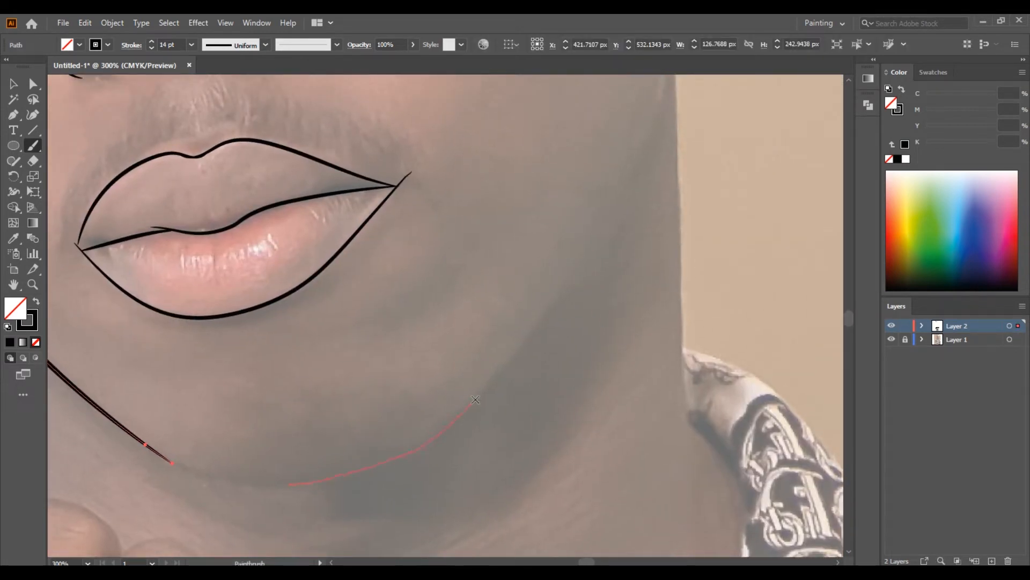
- Trace the right-hand jawline from the chin upward and connect it under the chin to the left-hand jawline
drag(596, 234, 621, 193)
ctrl+click(303, 481)
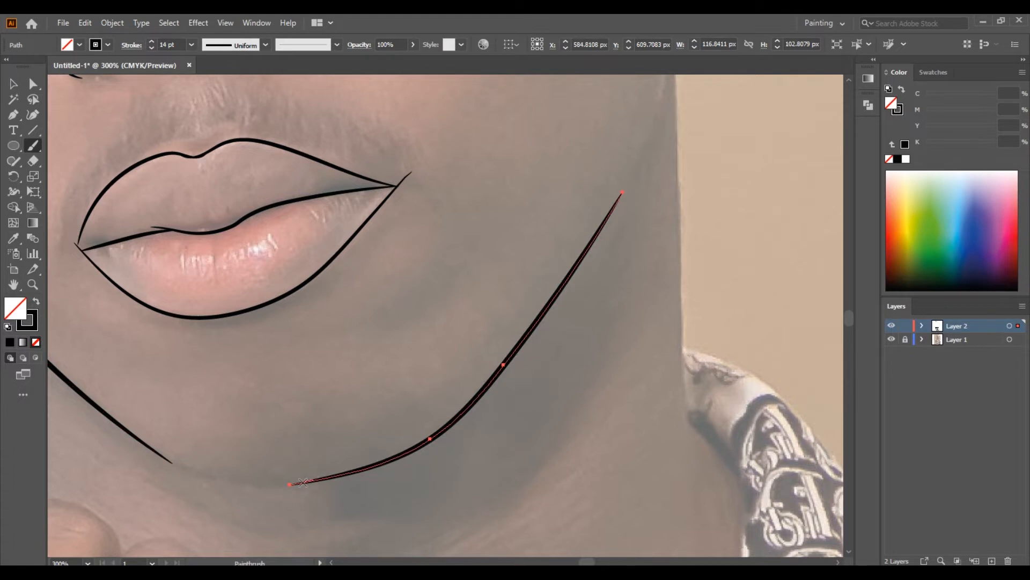
drag(195, 470, 135, 436)
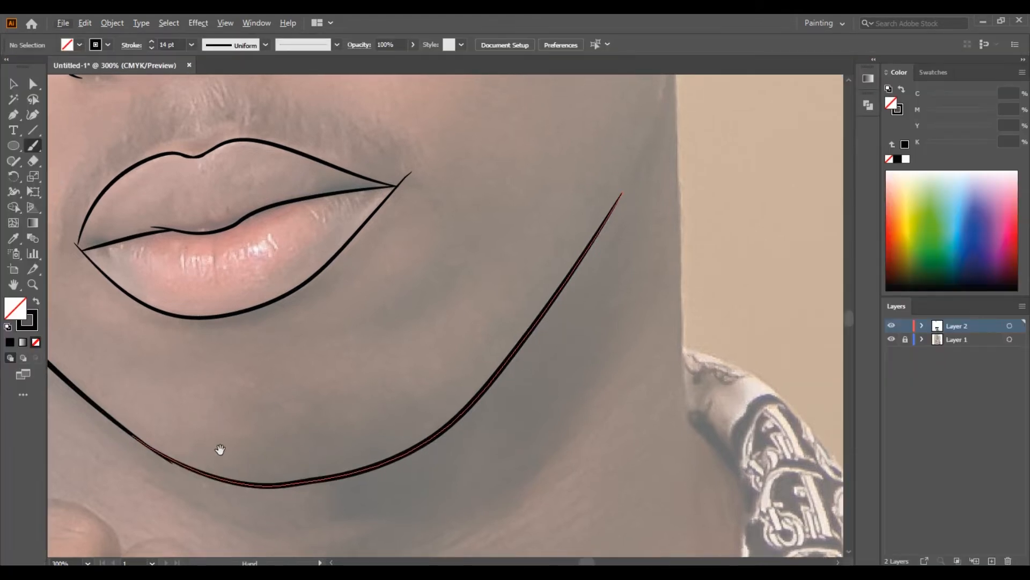
drag(219, 449, 361, 299)
ctrl+click(347, 311)
drag(278, 276, 232, 235)
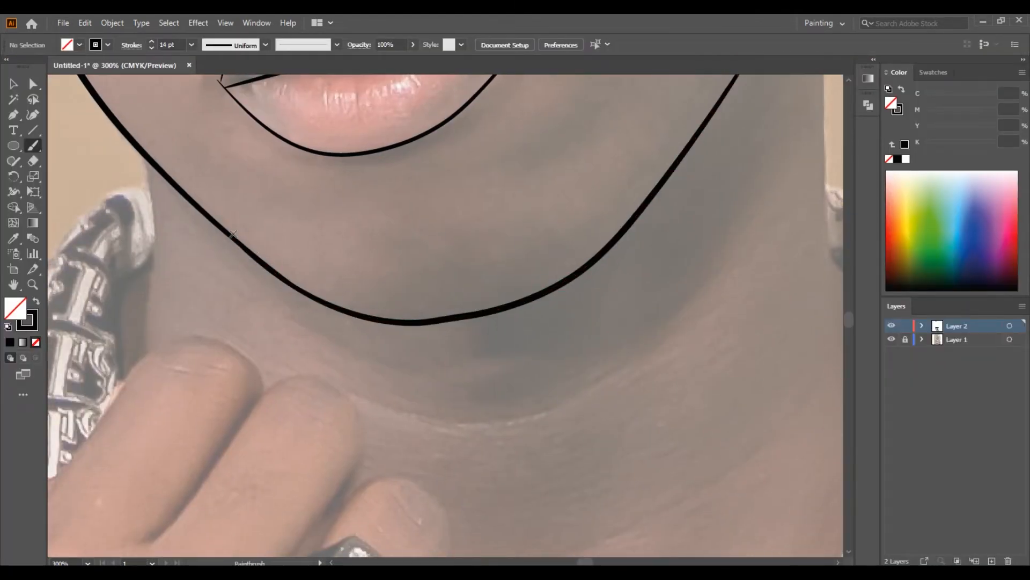
- Trace the top curve of the right-hand ear with a 14 pt stroke, replacing the short first attempt
drag(537, 225, 360, 553)
drag(410, 250, 370, 194)
drag(407, 141, 439, 104)
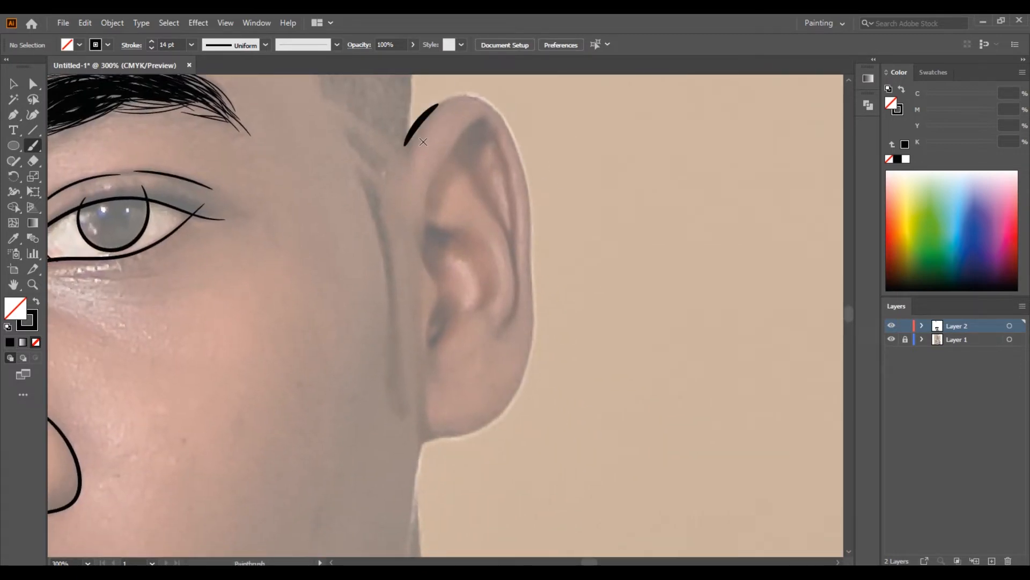
click(191, 45)
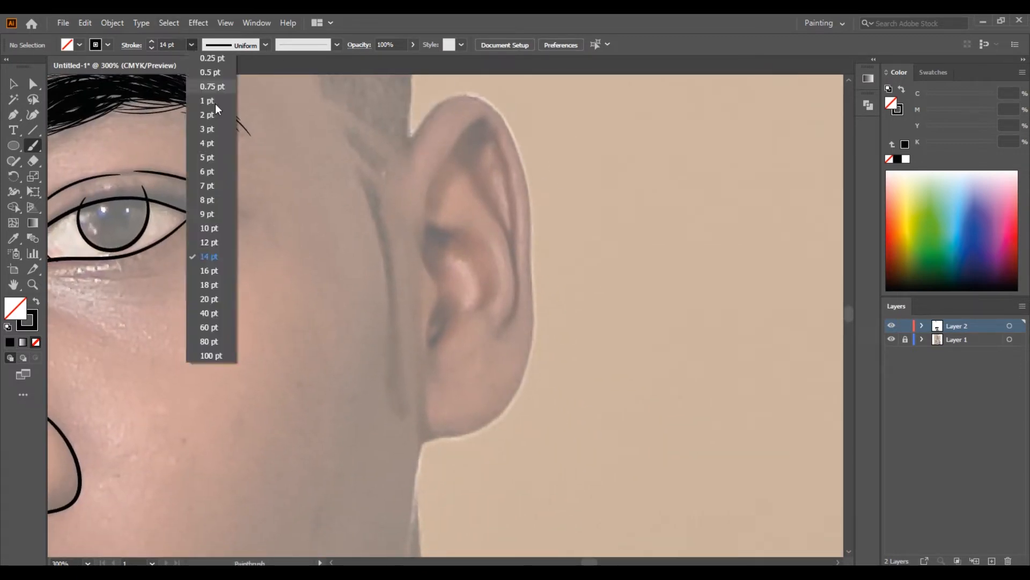
click(209, 228)
click(191, 45)
click(208, 254)
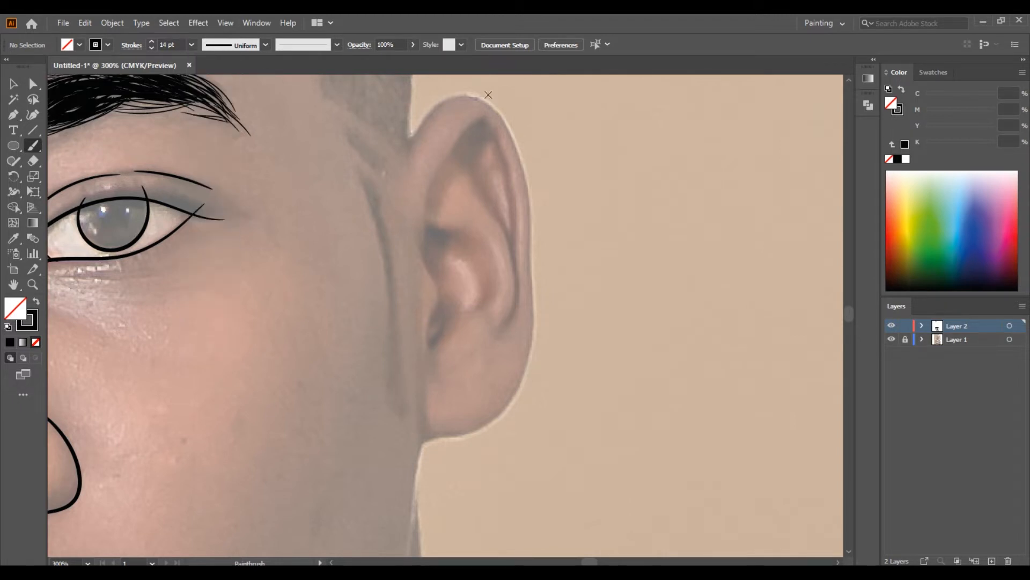
drag(509, 135, 514, 157)
drag(509, 103, 461, 164)
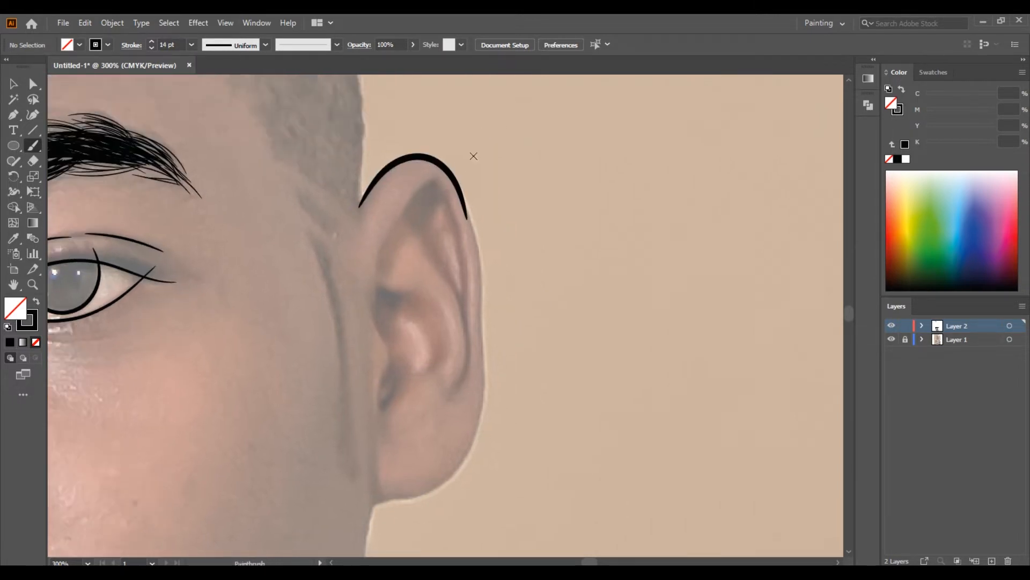
- Extend the right-hand ear's outline down its outer edge to just above the lobe
drag(483, 322, 480, 420)
drag(520, 294, 440, 397)
key(Tab)
key(Tab)
drag(485, 367, 542, 241)
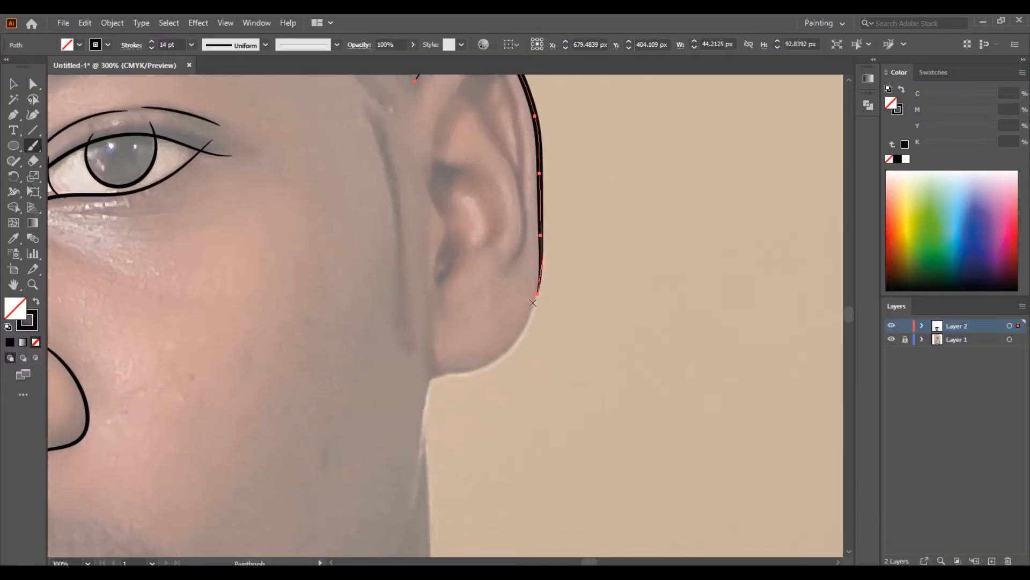
- Trace around the right-hand earlobe and end the outline in a short upward hook at the cheek
drag(440, 376, 424, 393)
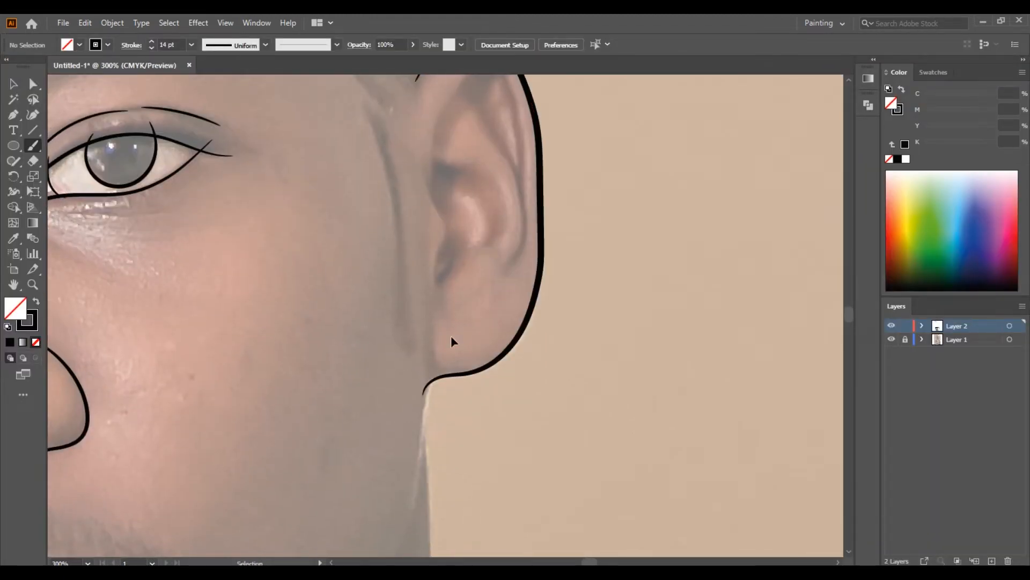
ctrl+click(459, 372)
drag(418, 440, 398, 536)
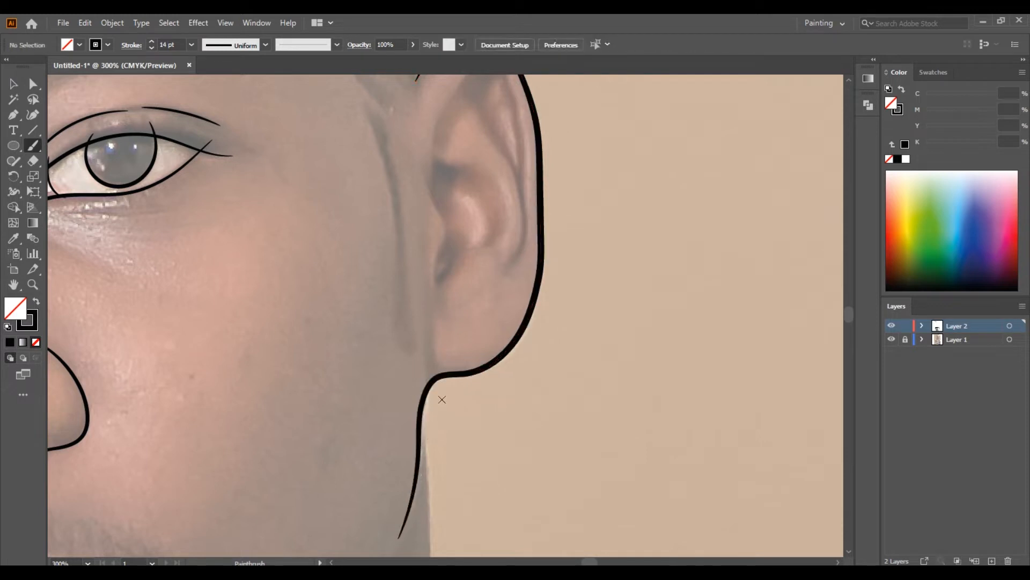
key(ctrl+z)
drag(440, 375, 428, 346)
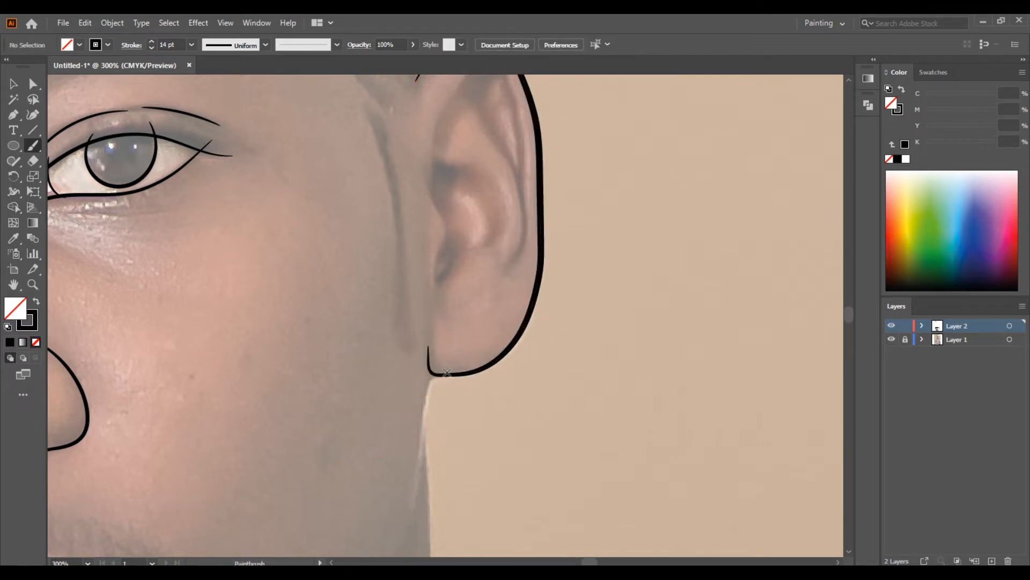
- Trace the face outline from below the right-hand earlobe down the cheek and join it smoothly to the jawline
mouse_move(422, 412)
mouse_down()
mouse_move(388, 556)
mouse_move(485, 265)
mouse_up()
ctrl+click(521, 199)
drag(521, 199, 471, 330)
key(ctrl+z)
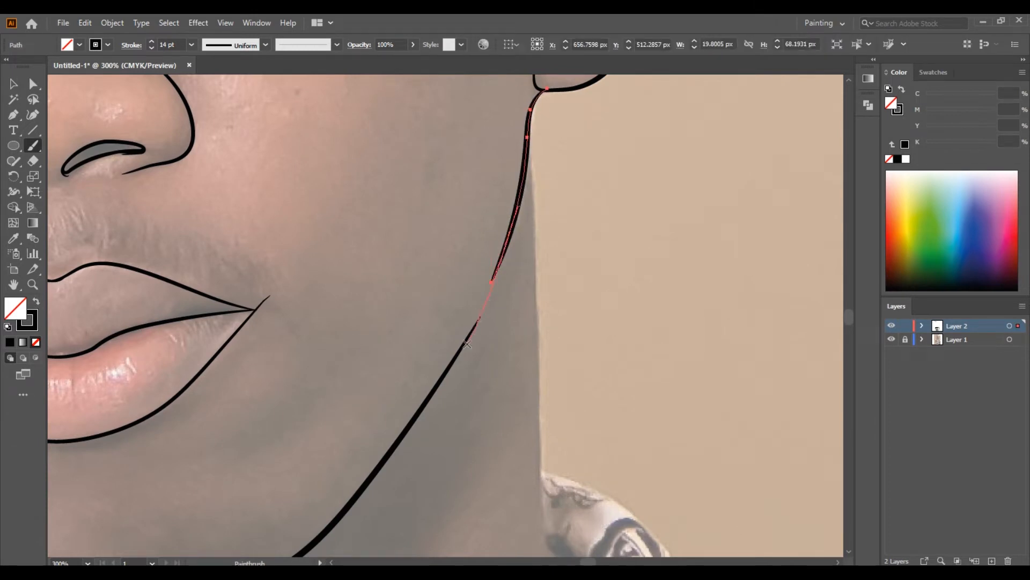
drag(395, 443, 322, 531)
ctrl+click(510, 250)
key(Tab)
key(Tab)
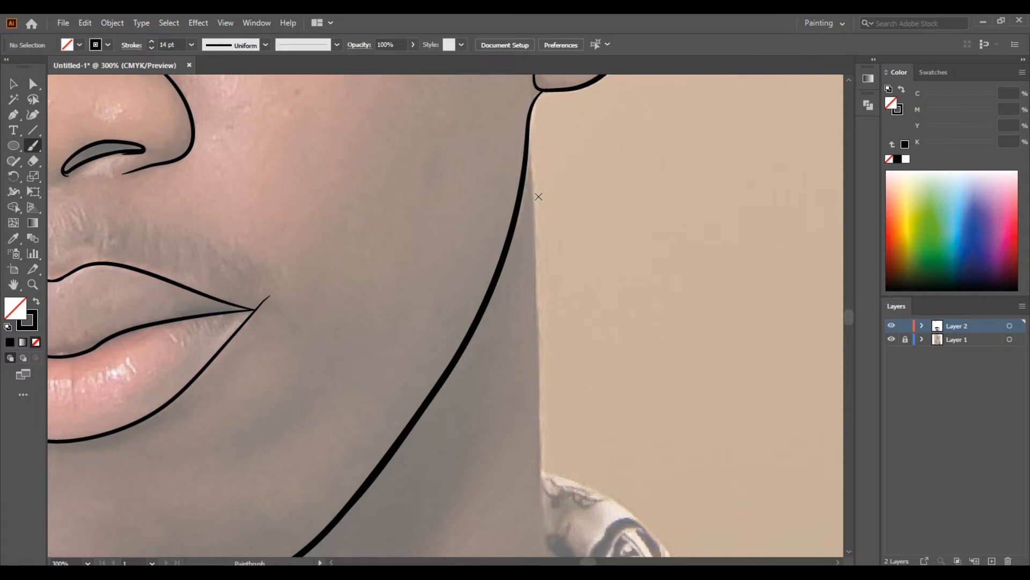
- Hide the reference photo layer to check the line art as a whole, and show it again
key(ctrl+minus)
key(ctrl+minus)
key(ctrl+minus)
key(ctrl+minus)
click(891, 339)
click(891, 339)
- Trace the left-hand ear's top curve and outer edge down to about mid-ear with the 14 pt stroke
key(ctrl+plus)
key(ctrl+plus)
key(ctrl+plus)
key(ctrl+plus)
key(ctrl+plus)
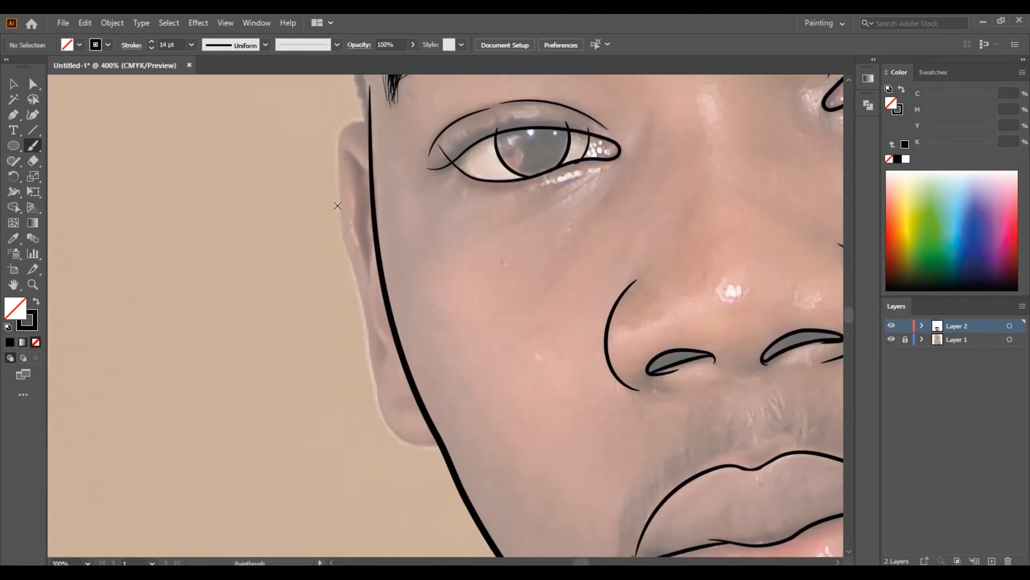
key(ctrl+plus)
drag(338, 206, 411, 288)
drag(531, 376, 459, 170)
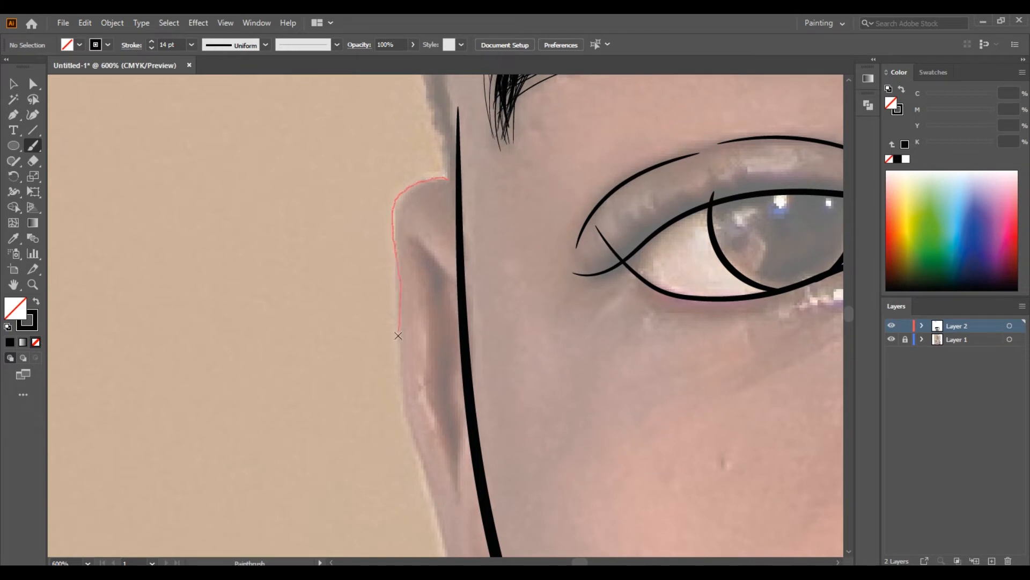
drag(428, 477, 447, 536)
mouse_move(498, 488)
mouse_down()
mouse_move(394, 221)
mouse_move(405, 137)
mouse_up()
- Continue the left-hand ear's outline around the lobe to the face outline, replacing the first attempt
scroll(349, 174, down, 1)
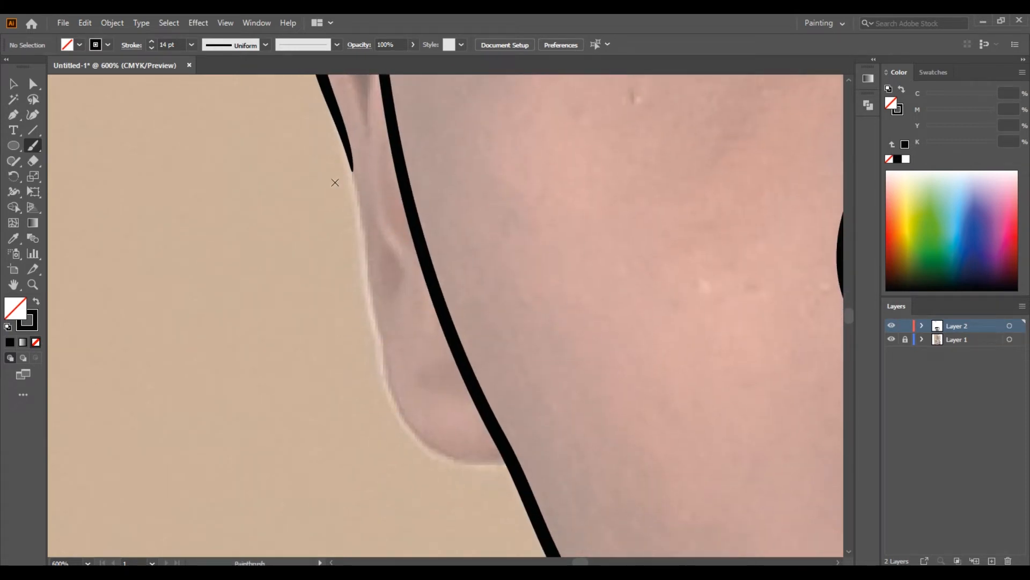
drag(302, 199, 278, 280)
drag(283, 264, 328, 209)
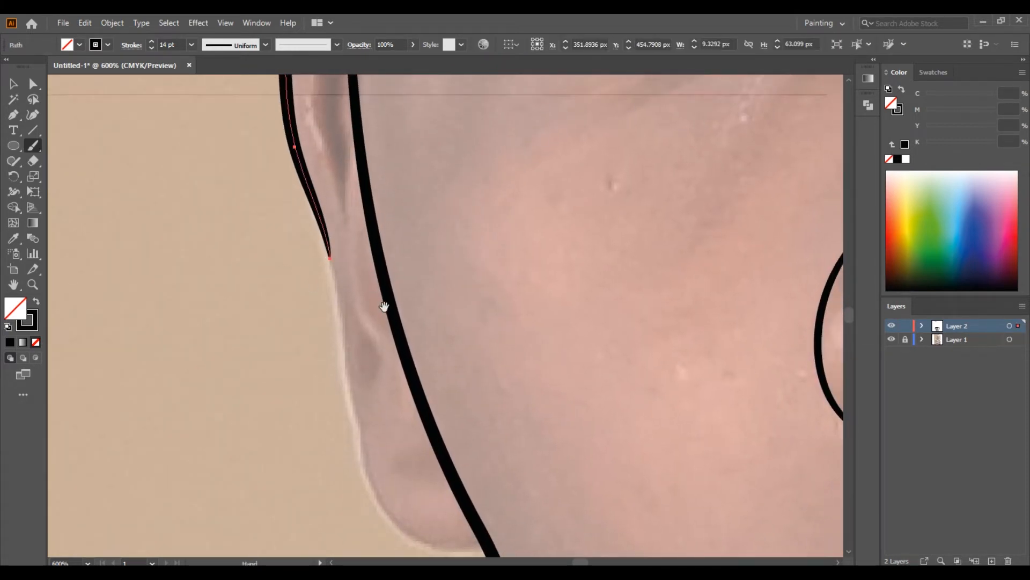
drag(384, 306, 344, 210)
drag(305, 268, 320, 315)
key(ctrl+z)
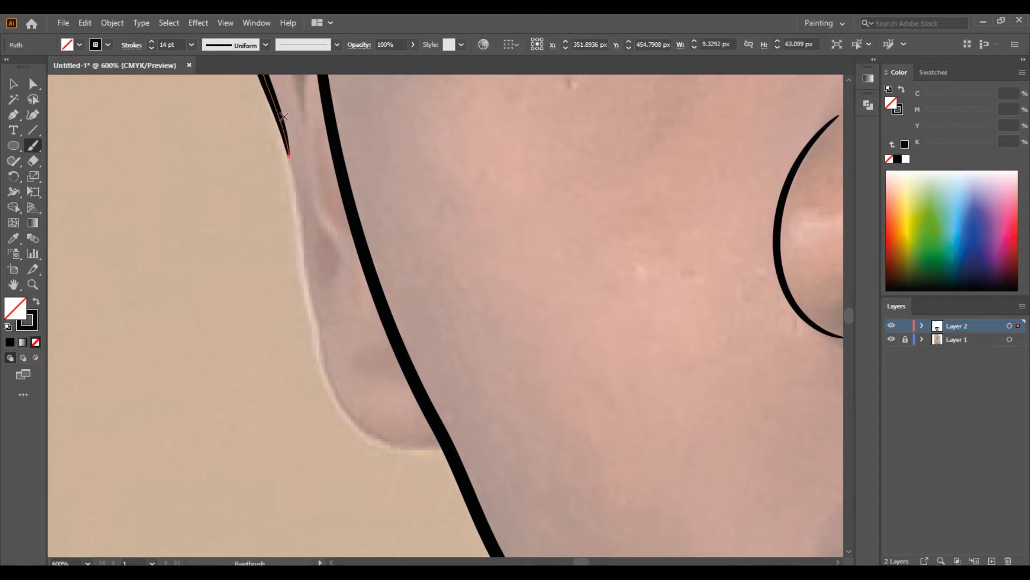
mouse_move(287, 154)
mouse_down()
mouse_move(313, 316)
mouse_move(373, 439)
mouse_move(452, 456)
mouse_up()
drag(355, 244, 409, 136)
ctrl+click(492, 342)
drag(492, 341, 506, 342)
- Toggle the reference photo's visibility several times to compare the ear outlines with the rest of the face
drag(419, 138, 448, 537)
drag(418, 86, 410, 514)
drag(446, 129, 394, 456)
mouse_move(467, 175)
mouse_down()
mouse_move(341, 341)
mouse_move(357, 156)
mouse_move(367, 341)
mouse_move(348, 218)
mouse_up()
key(ctrl+minus)
key(ctrl+minus)
key(ctrl+minus)
key(ctrl+minus)
key(ctrl+minus)
key(ctrl+minus)
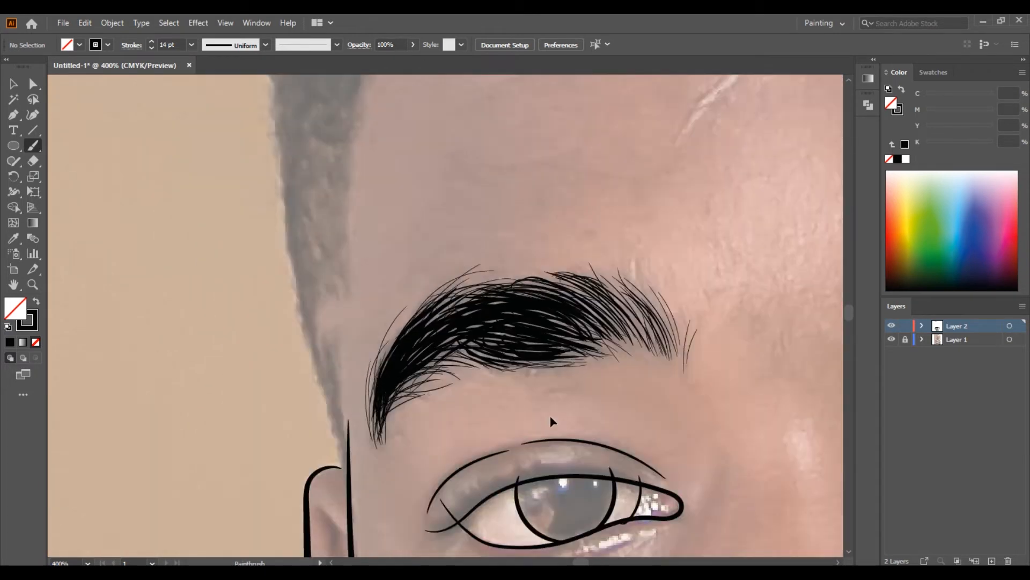
click(892, 340)
click(892, 339)
click(891, 340)
click(891, 340)
click(891, 341)
click(891, 340)
- Set the stroke to 8 pt and trace the right-hand ear's inner rim from its upper curve down the front edge
key(ctrl+plus)
key(ctrl+plus)
key(ctrl+plus)
key(ctrl+plus)
key(ctrl+plus)
key(ctrl+plus)
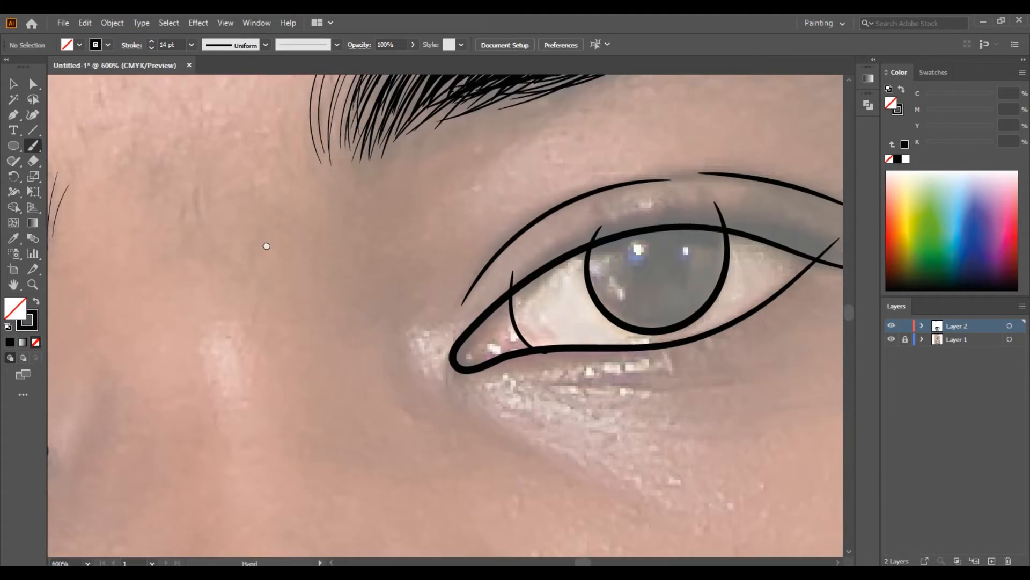
scroll(267, 246, right, 15)
click(191, 45)
click(217, 229)
mouse_move(352, 149)
mouse_down()
mouse_move(282, 262)
mouse_move(298, 176)
mouse_move(289, 227)
mouse_up()
scroll(369, 121, down, 1)
key(ctrl+z)
ctrl+click(313, 175)
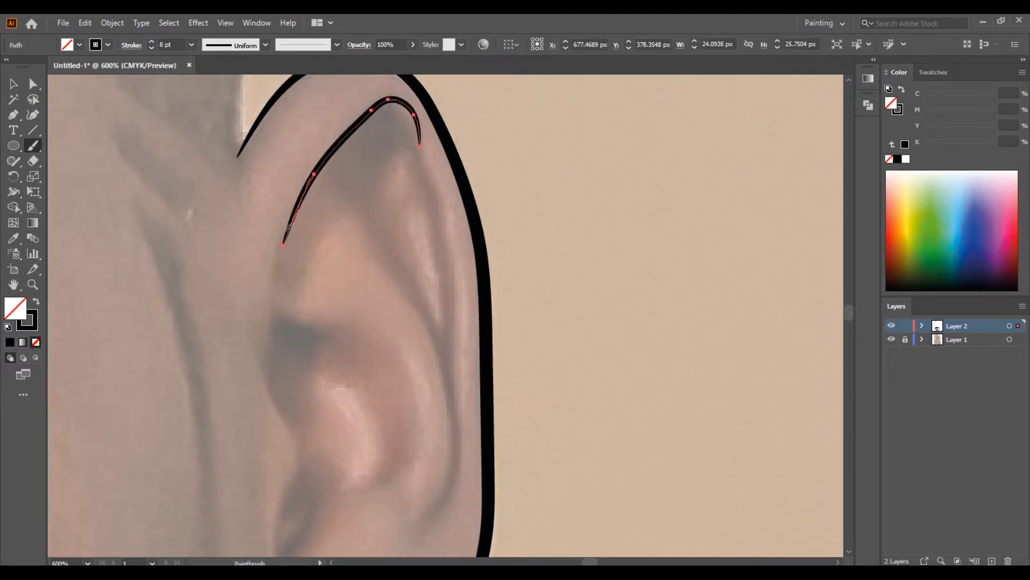
drag(271, 338, 267, 385)
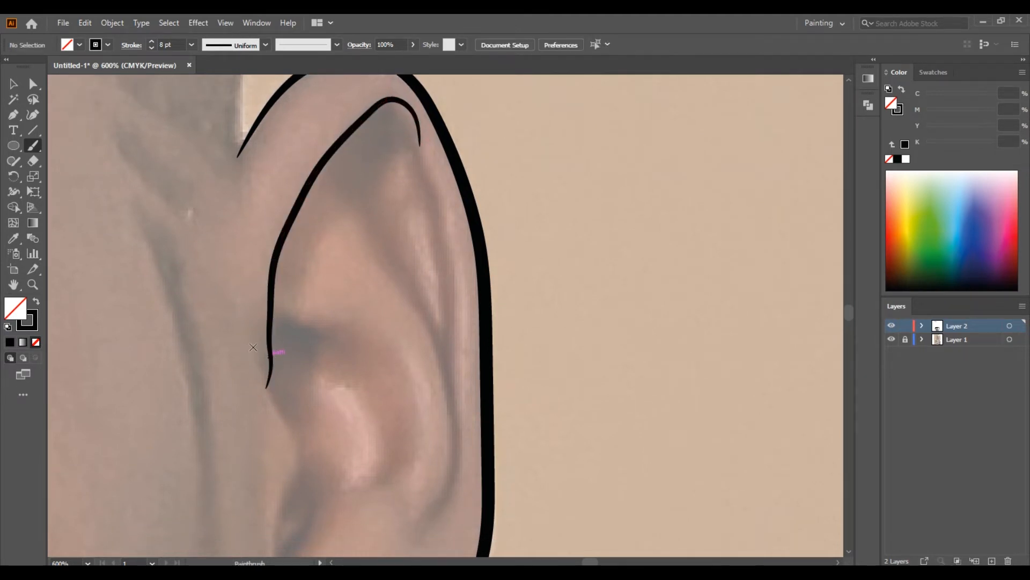
- Trace the wavy front contour inside the right-hand ear and curl its lower end into a small hook
drag(280, 545, 276, 555)
scroll(338, 474, down, 4)
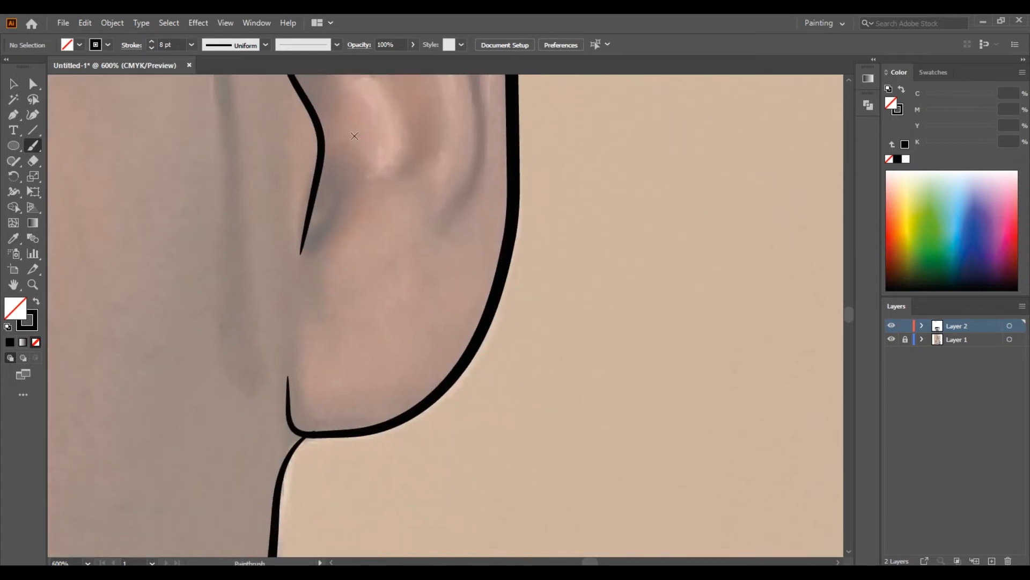
ctrl+click(306, 203)
drag(305, 203, 307, 260)
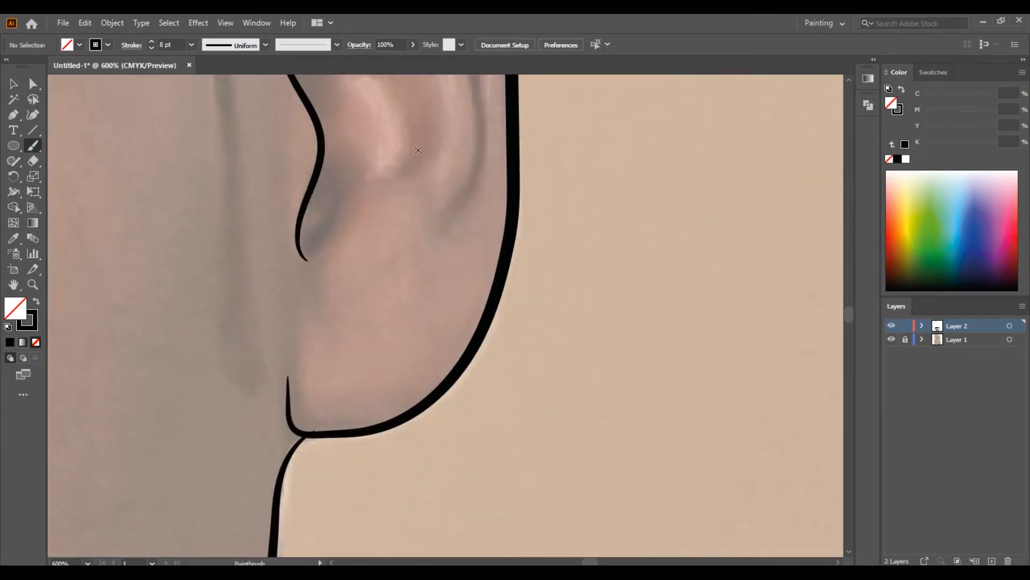
- Trace the long inner rim line along the right-hand ear's outer side and a curved fold branching off it
scroll(418, 150, up, 5)
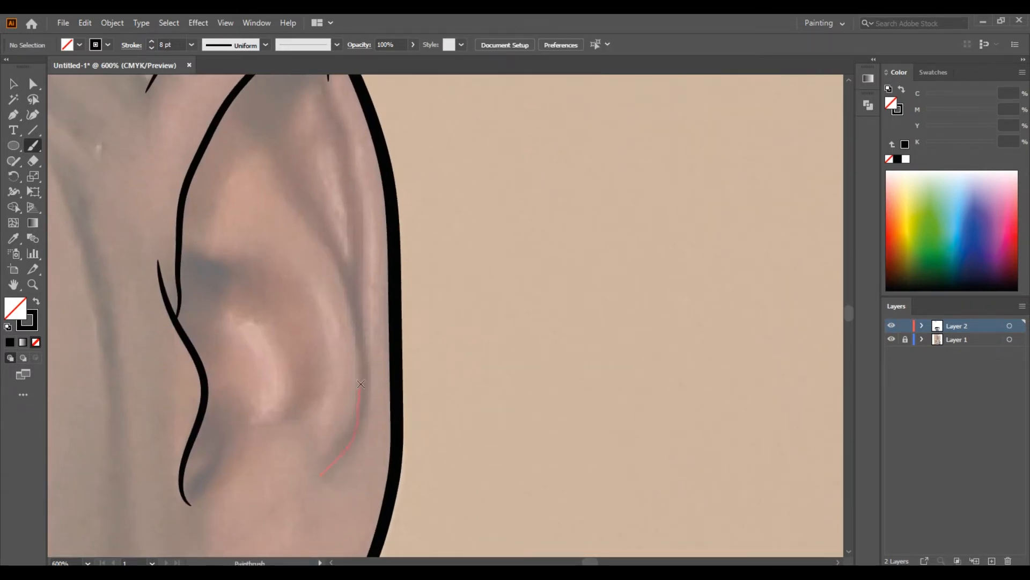
drag(358, 251, 344, 130)
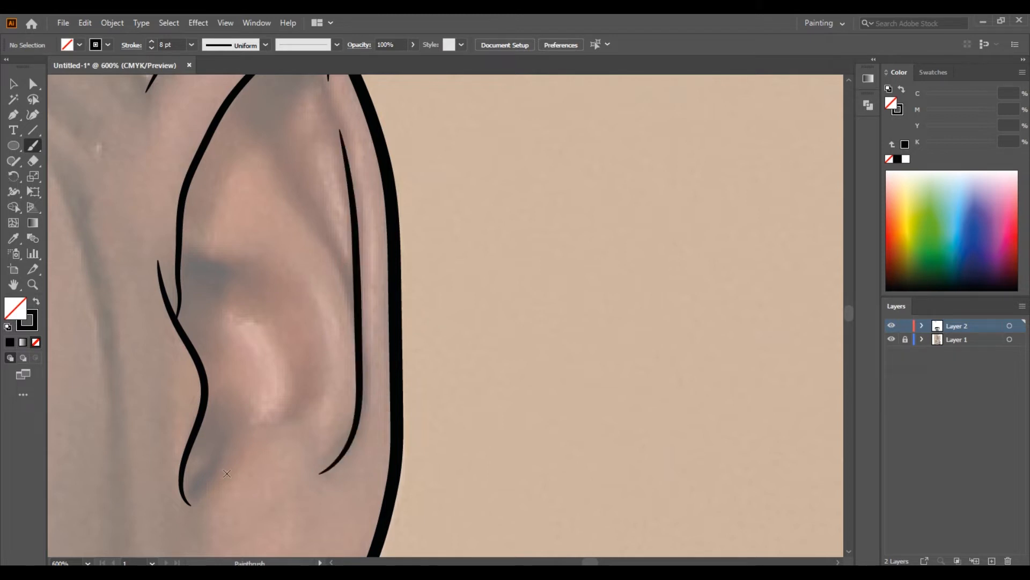
drag(325, 241, 273, 178)
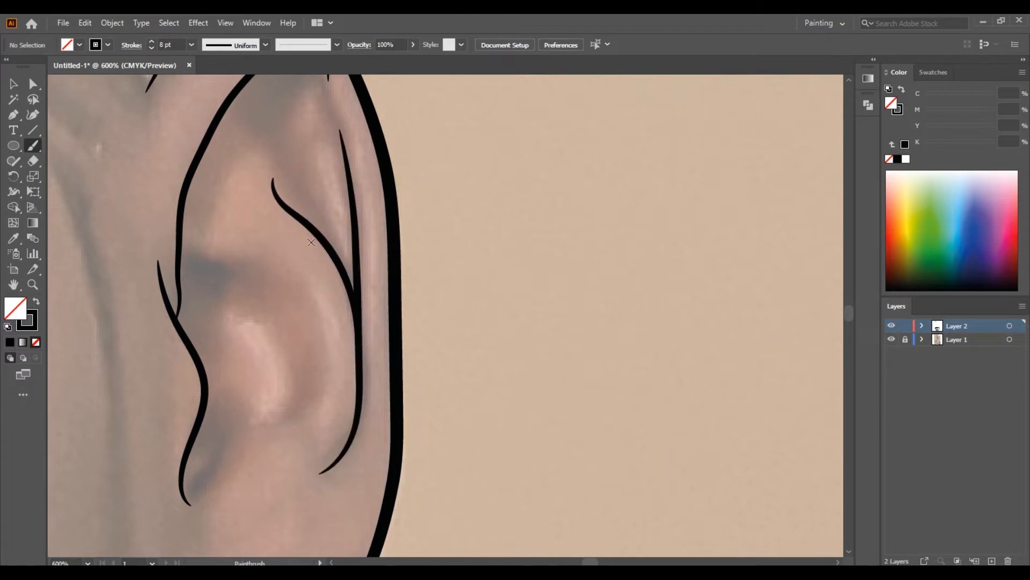
ctrl+click(305, 220)
drag(321, 235, 277, 179)
- Trace the inner folds of the left-hand ear with the 8 pt stroke: an upper curve and a wavy line beside the face outline
key(ctrl+minus)
key(ctrl+minus)
key(ctrl+minus)
key(ctrl+minus)
key(ctrl+minus)
key(ctrl+minus)
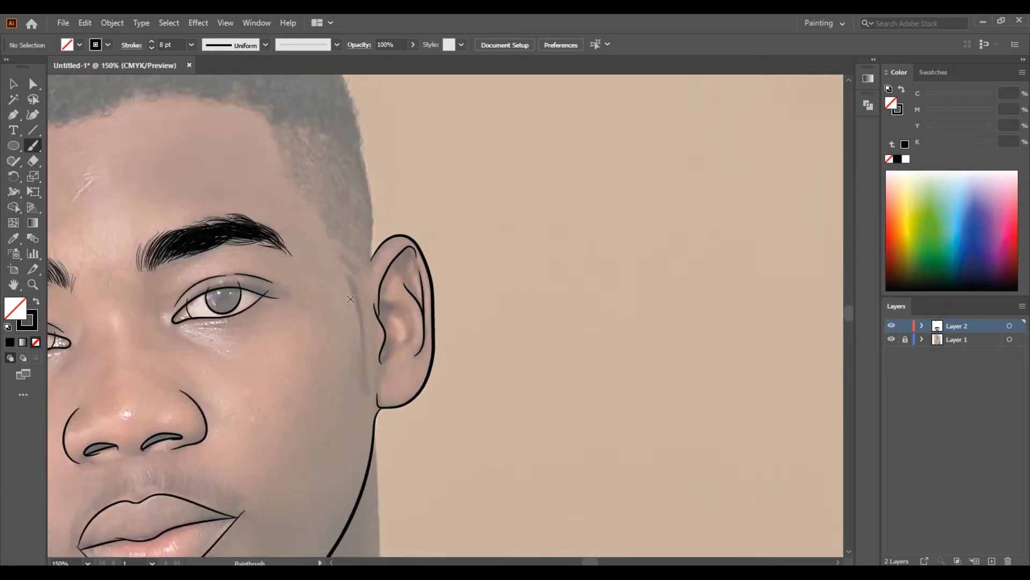
key(ctrl+plus)
key(ctrl+plus)
key(ctrl+plus)
key(ctrl+plus)
key(ctrl+plus)
drag(160, 359, 630, 287)
drag(214, 322, 602, 274)
mouse_move(253, 295)
mouse_down()
mouse_move(589, 306)
mouse_move(398, 216)
mouse_move(430, 219)
mouse_up()
key(ctrl+plus)
key(ctrl+plus)
drag(276, 156, 344, 257)
mouse_move(326, 448)
mouse_down()
mouse_move(290, 262)
mouse_move(308, 384)
mouse_up()
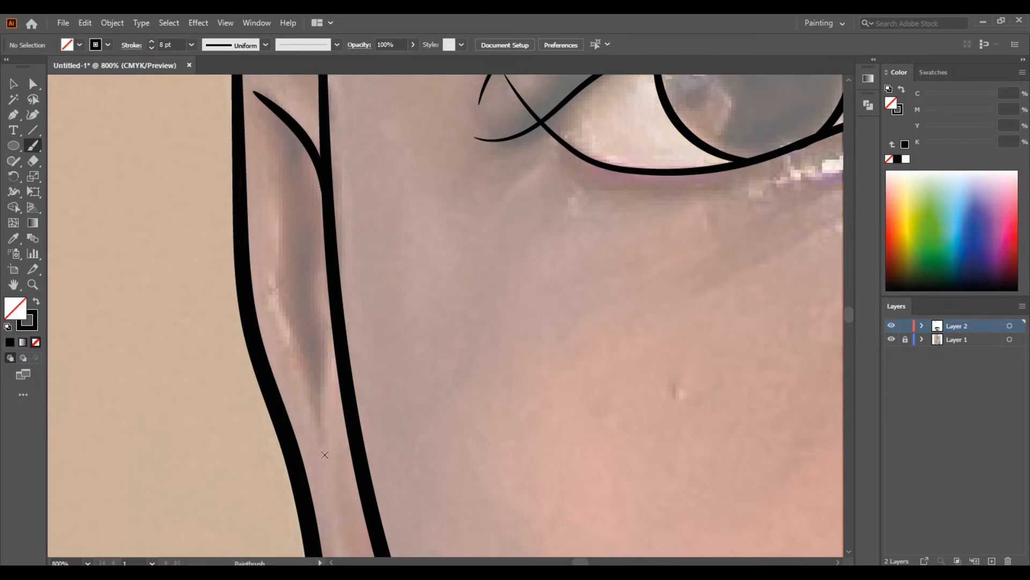
drag(329, 225, 330, 224)
- Examine the face and both ears, briefly hiding the photo layer to view the drawing alone
key(ctrl+minus)
key(ctrl+minus)
key(ctrl+minus)
key(ctrl+minus)
key(ctrl+minus)
key(ctrl+minus)
key(ctrl+minus)
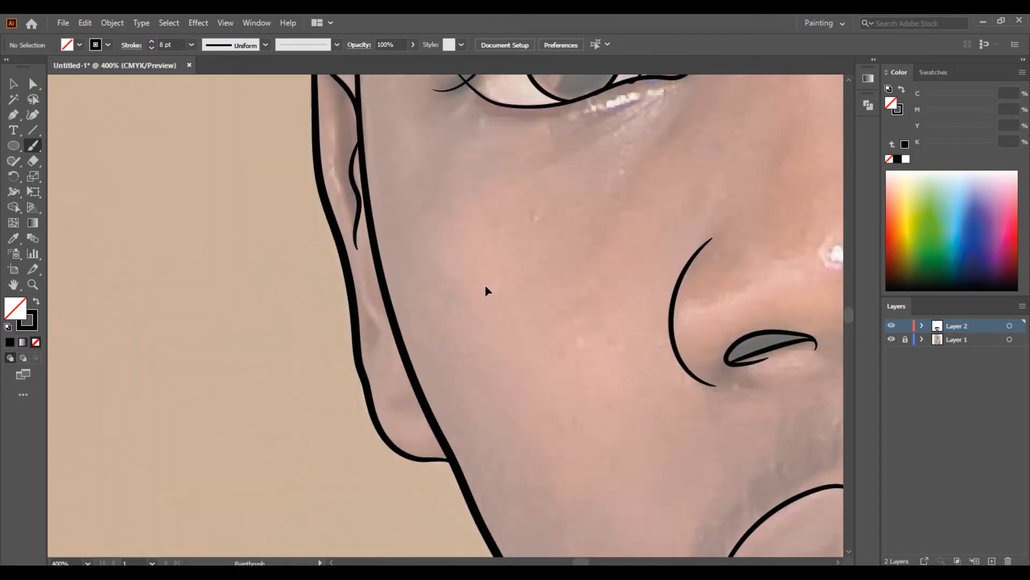
key(ctrl+plus)
key(ctrl+plus)
key(ctrl+plus)
key(ctrl+plus)
drag(636, 162, 329, 470)
drag(257, 235, 348, 343)
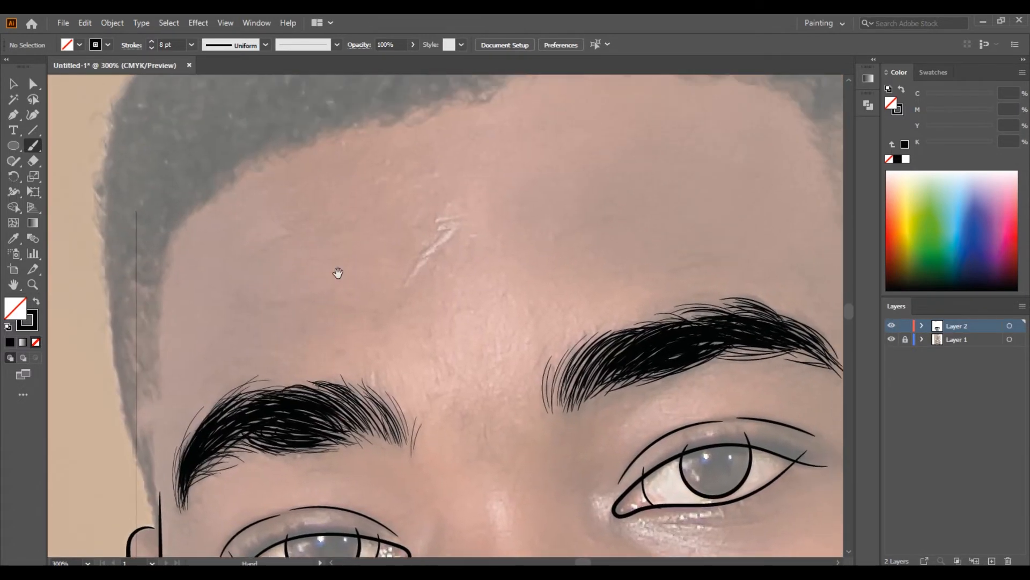
drag(455, 161, 349, 281)
key(ctrl+minus)
key(ctrl+minus)
key(ctrl+minus)
key(ctrl+minus)
click(891, 340)
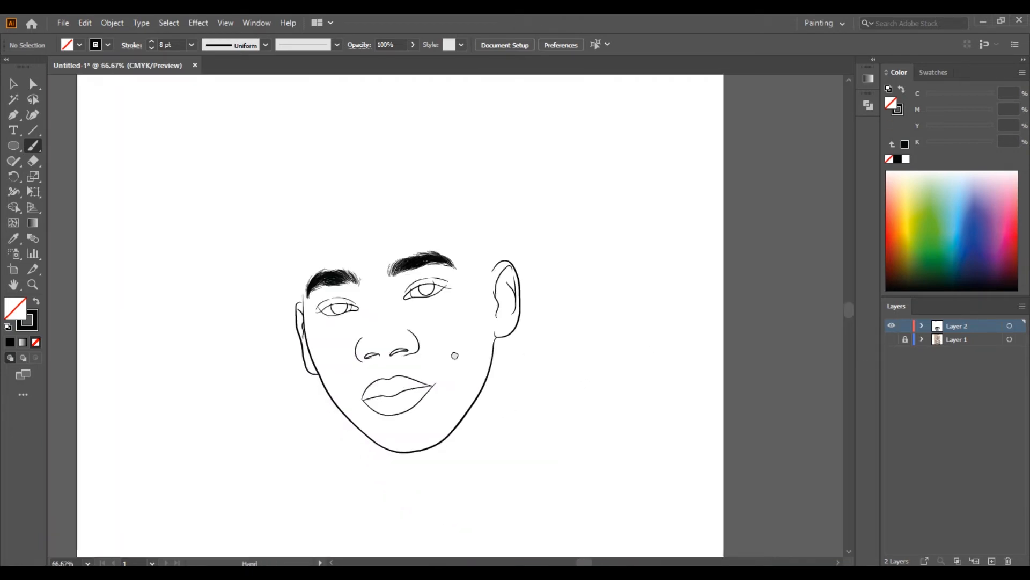
click(891, 340)
- Switch to the Pencil tool with a black fill and no stroke, and accept its current tool options
key(ctrl+plus)
key(ctrl+plus)
key(ctrl+plus)
key(ctrl+plus)
drag(319, 192, 450, 479)
mouse_move(361, 207)
mouse_down()
mouse_move(621, 391)
mouse_move(623, 371)
mouse_up()
mouse_move(33, 146)
mouse_down()
mouse_move(63, 163)
mouse_move(59, 176)
mouse_up()
key(shift+x)
drag(179, 401, 233, 227)
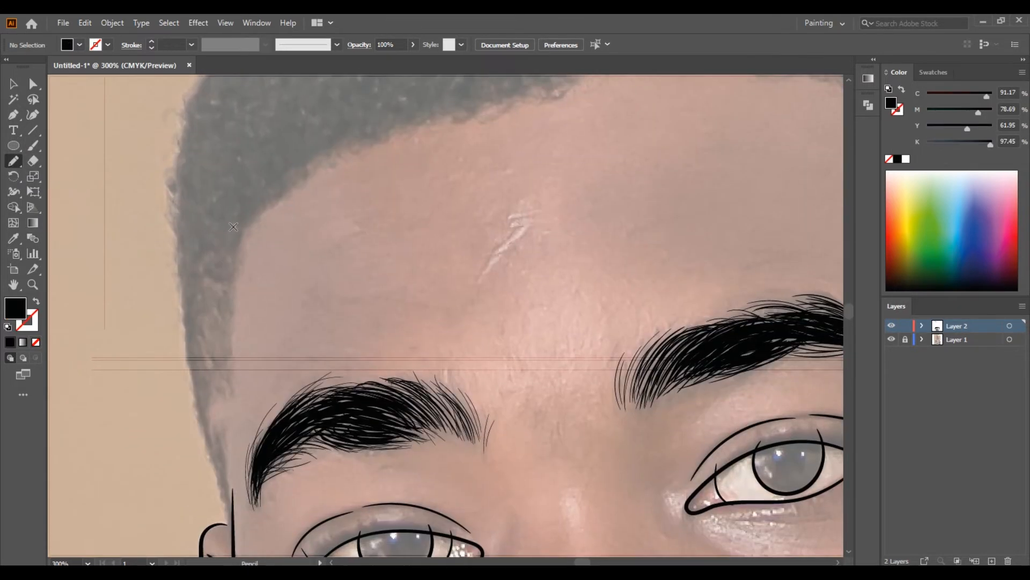
double_click(12, 161)
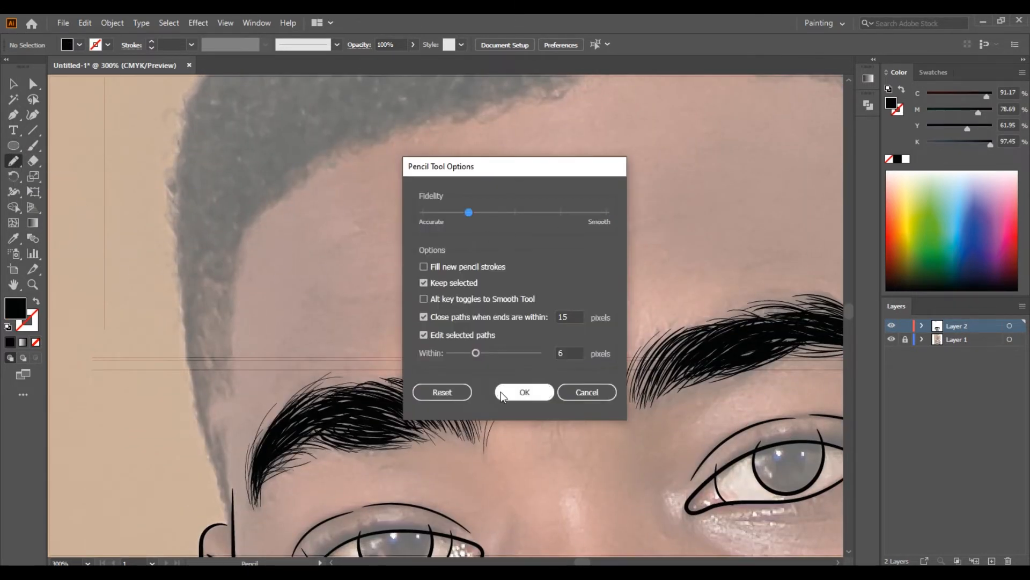
click(515, 392)
- Draw the first stretch of the hair outline as short jagged spikes going up the left-hand side of the head
key(ctrl+plus)
key(ctrl+plus)
drag(287, 272, 419, 280)
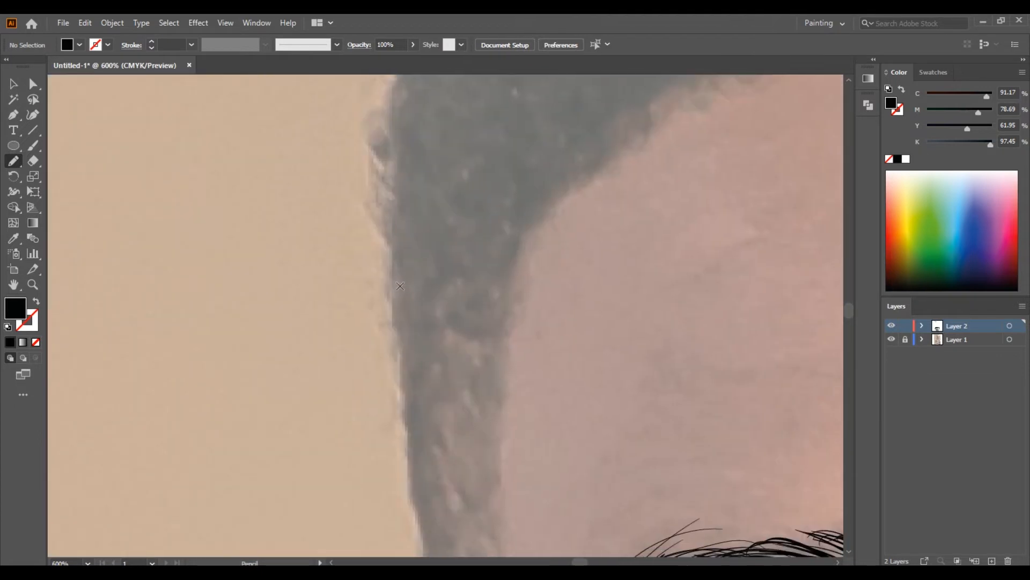
drag(403, 364, 416, 394)
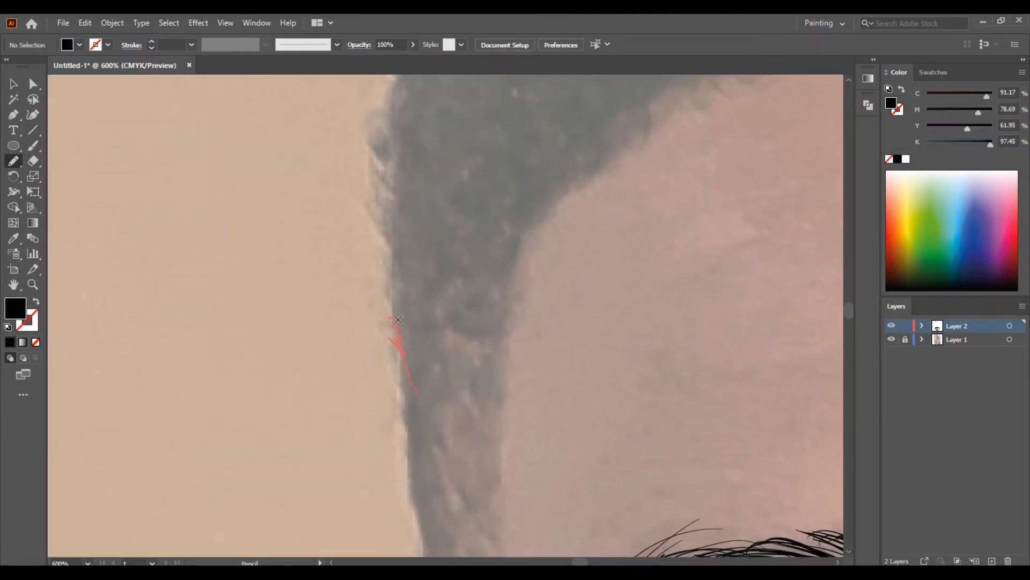
drag(399, 213, 411, 160)
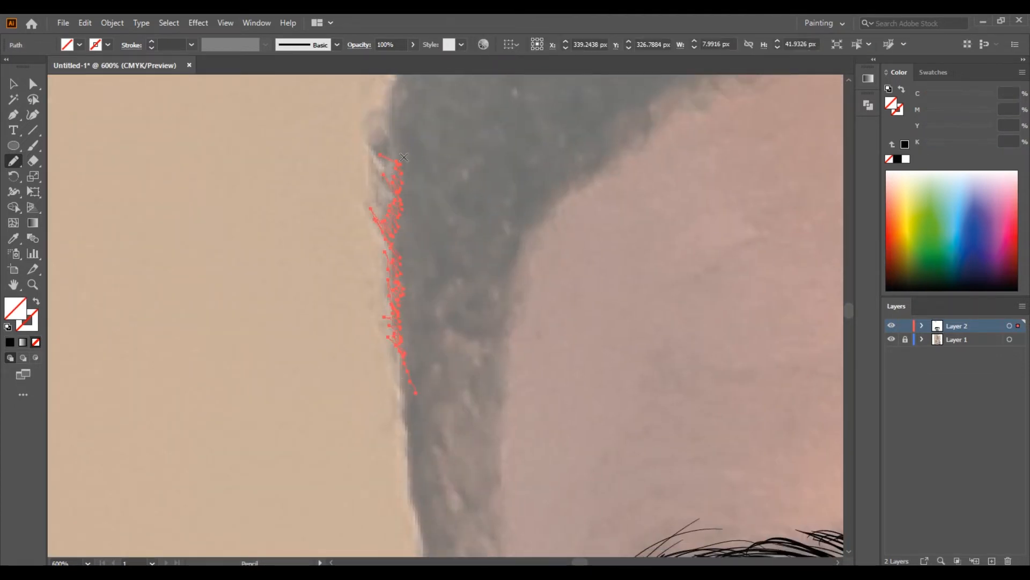
- Continue the jagged hair path in finer detail up the left-hand side, keeping the current Pencil options
key(ctrl+plus)
key(ctrl+plus)
key(ctrl+plus)
key(ctrl+plus)
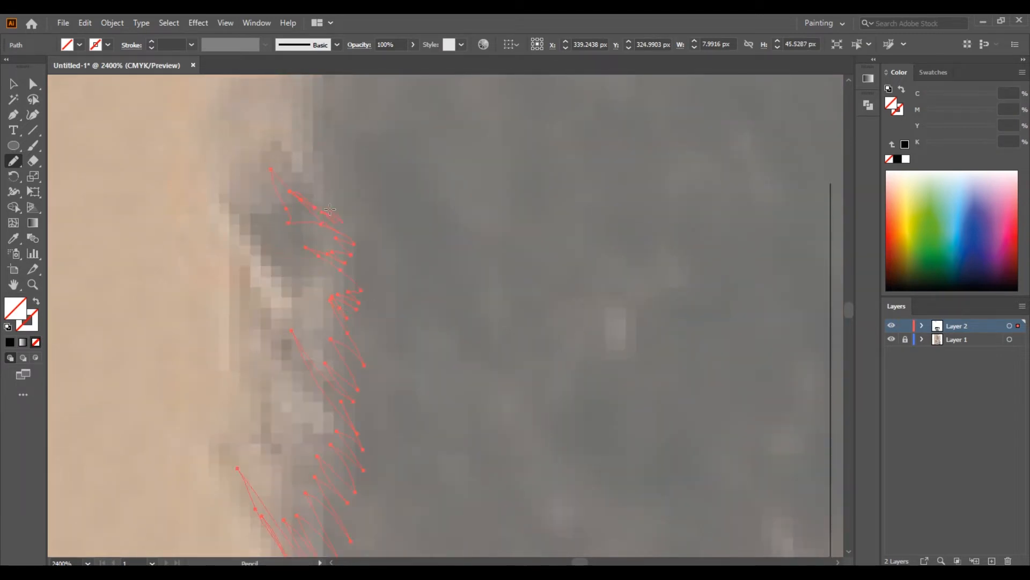
double_click(15, 161)
key(Return)
key(ctrl+plus)
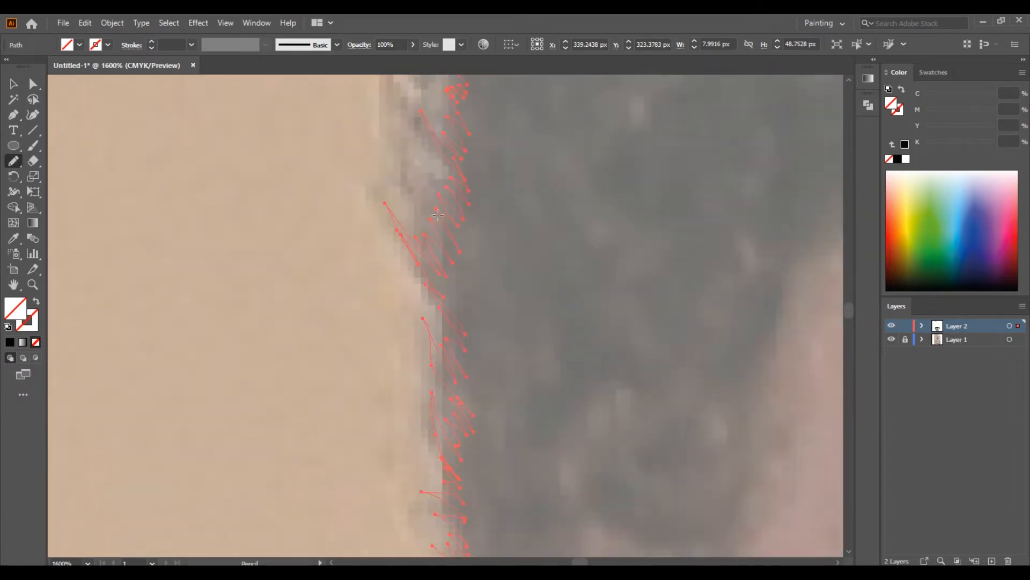
scroll(481, 335, up, 2)
scroll(481, 354, down, 3)
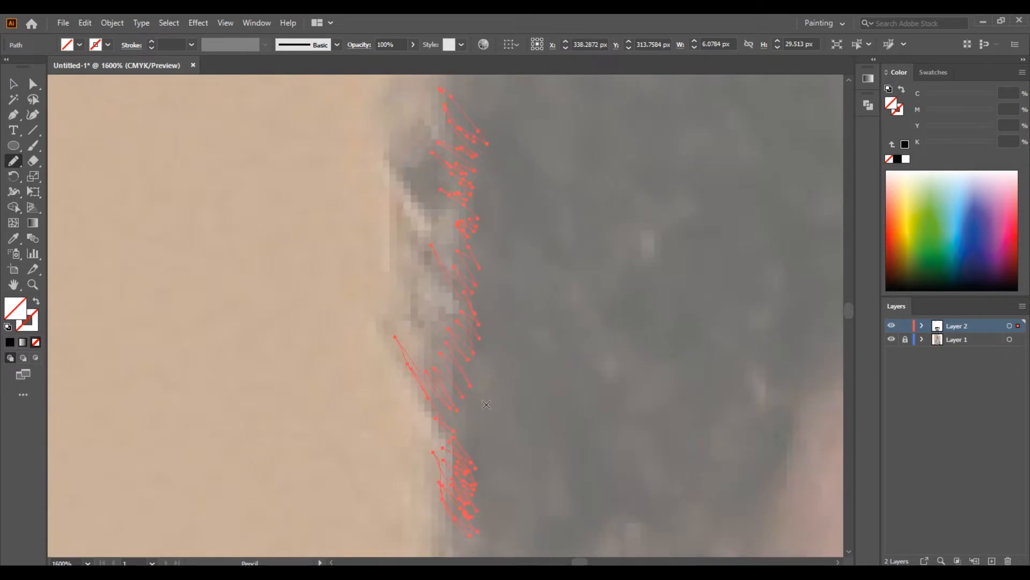
scroll(467, 204, down, 2)
scroll(463, 152, up, 3)
scroll(425, 242, up, 4)
scroll(425, 243, right, 1)
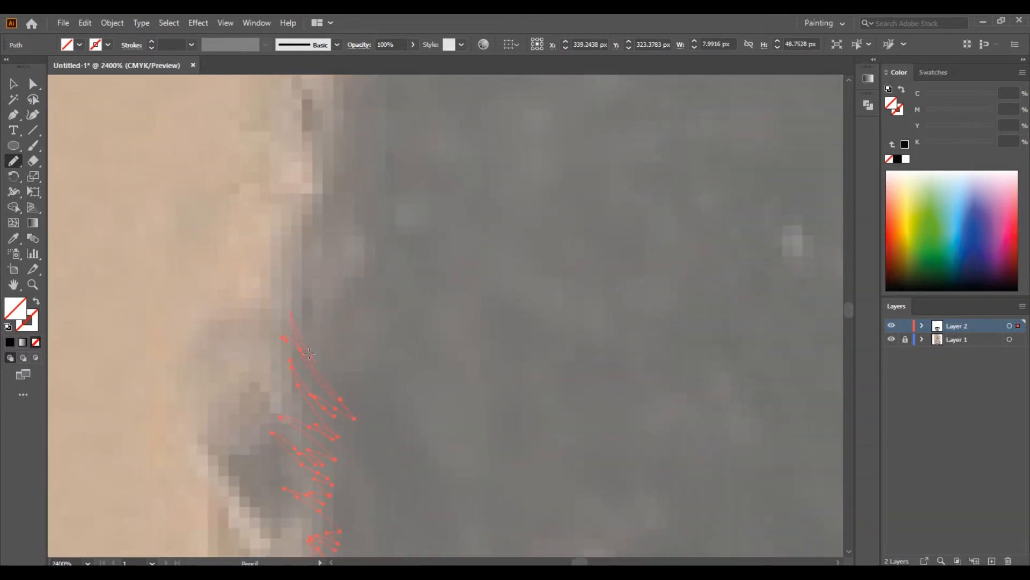
drag(345, 291, 343, 148)
- Extend the jagged hair path along the inward-sloping hair edge above the left-hand temple
key(ctrl+minus)
key(ctrl+minus)
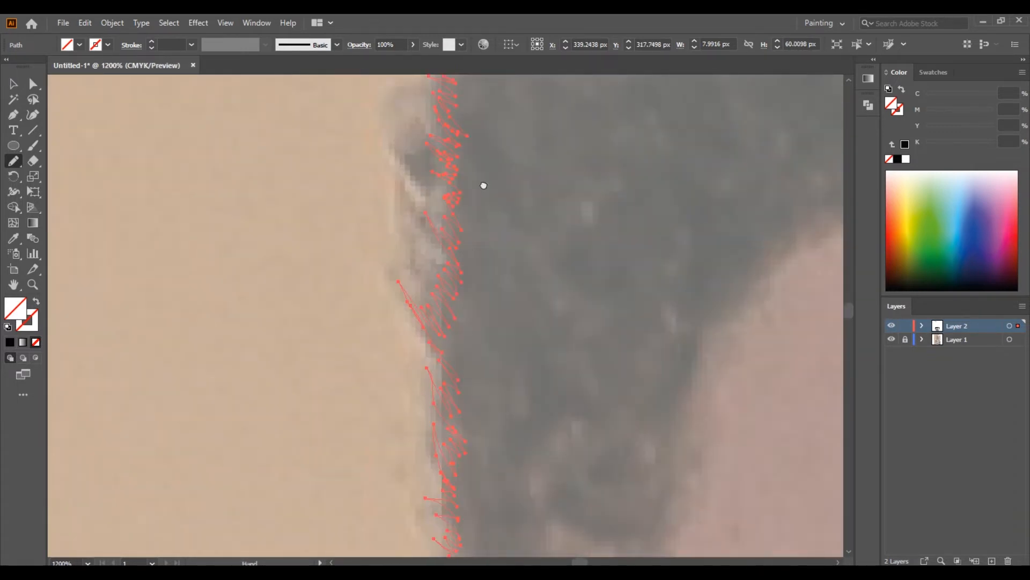
drag(488, 212, 329, 537)
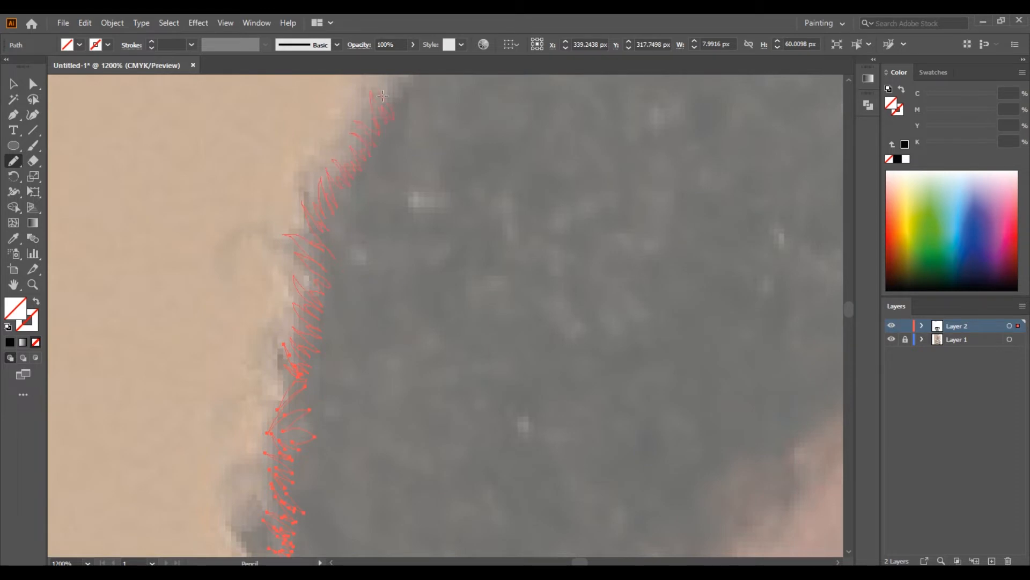
drag(393, 120, 386, 77)
key(ctrl+plus)
key(ctrl+plus)
key(ctrl+minus)
key(ctrl+minus)
- Extend the jagged hair path in short spikes up the left-hand side of the head above the temple
drag(479, 161, 352, 558)
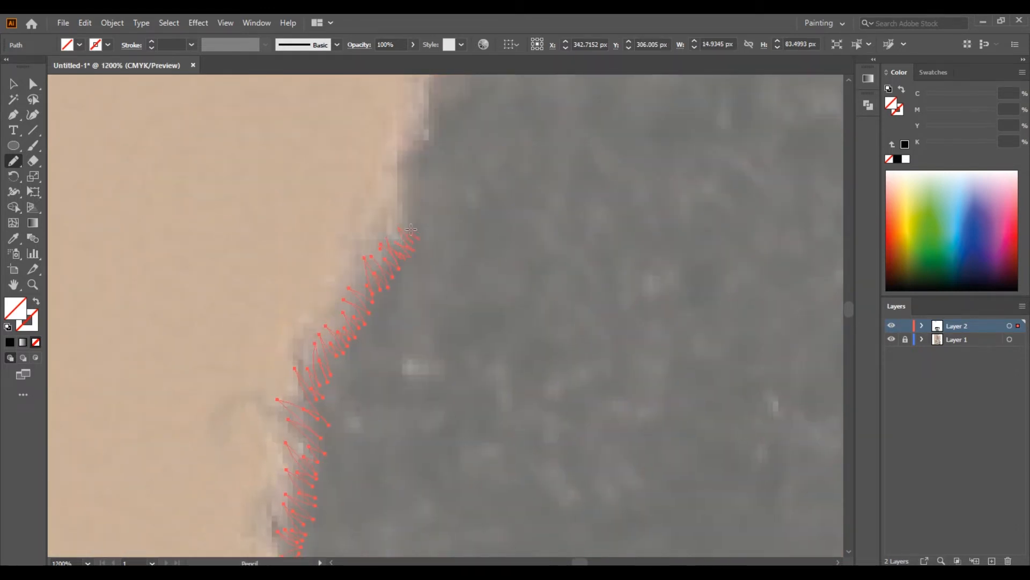
drag(422, 154, 445, 96)
mouse_move(490, 108)
mouse_down()
mouse_move(301, 407)
mouse_move(295, 467)
mouse_move(264, 383)
mouse_up()
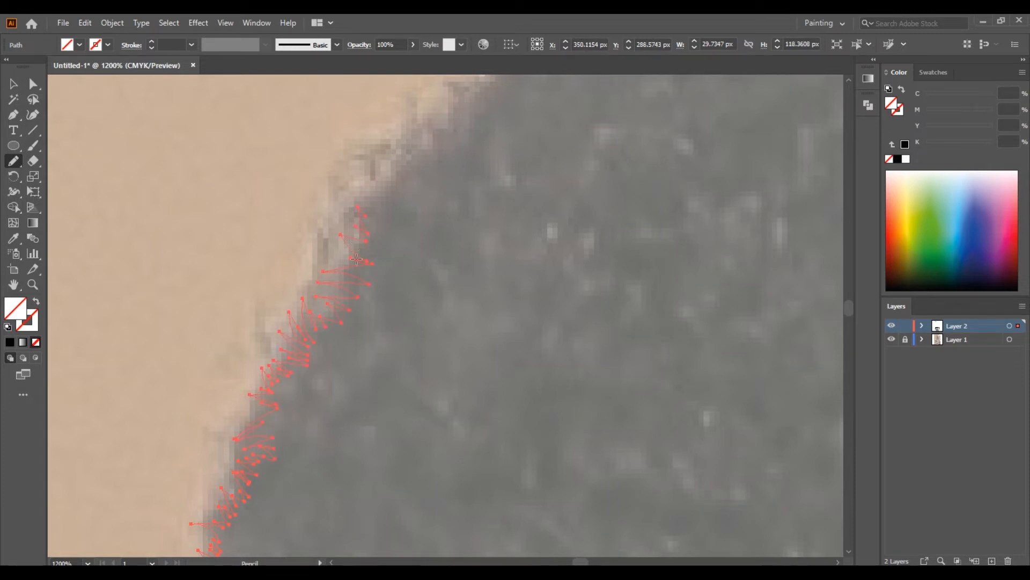
drag(369, 173, 419, 151)
drag(459, 95, 463, 109)
drag(446, 144, 355, 384)
drag(353, 337, 347, 362)
mouse_move(379, 304)
mouse_down()
mouse_move(355, 364)
mouse_move(413, 321)
mouse_up()
drag(455, 188, 453, 190)
drag(508, 117, 242, 403)
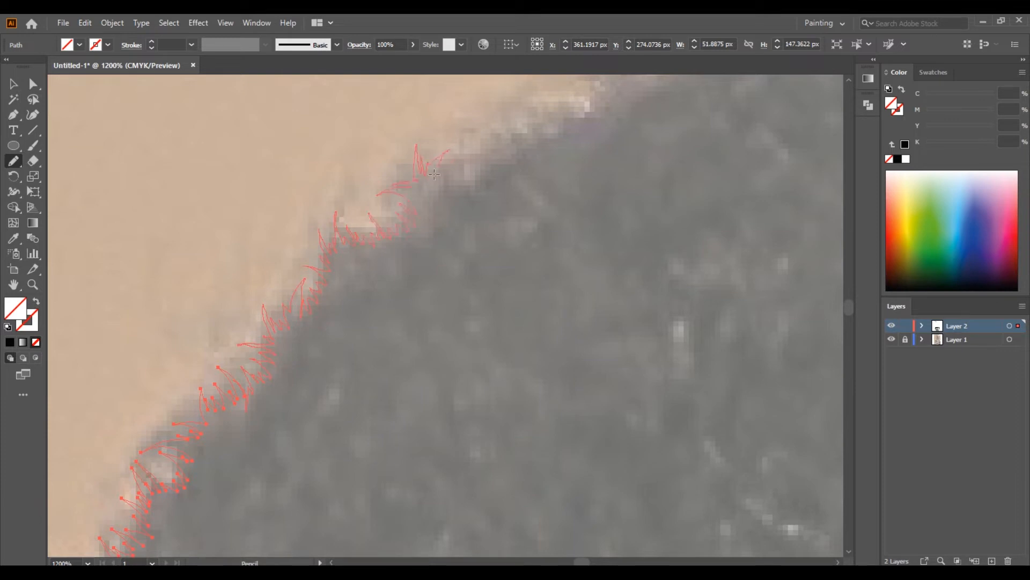
- Continue the jagged hair path along the upper-left curve of the head towards the crown
mouse_move(533, 123)
mouse_down()
mouse_move(533, 145)
mouse_move(287, 549)
mouse_up()
key(ctrl+minus)
key(ctrl+minus)
key(ctrl+minus)
key(ctrl+minus)
key(ctrl+minus)
key(ctrl+minus)
key(ctrl+minus)
key(ctrl+equal)
key(ctrl+equal)
key(ctrl+equal)
key(ctrl+equal)
key(ctrl+equal)
drag(364, 275, 367, 283)
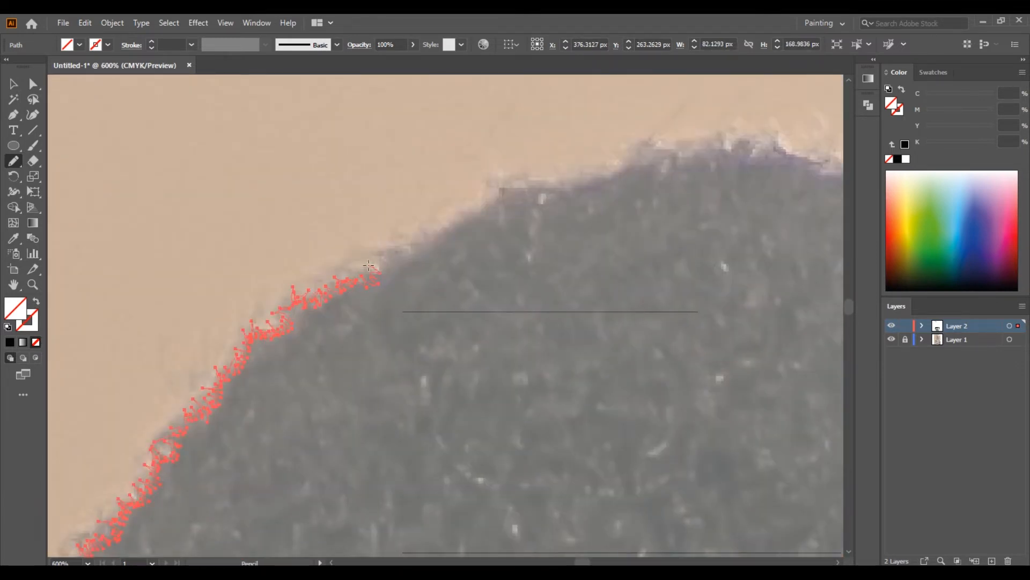
drag(586, 187, 619, 177)
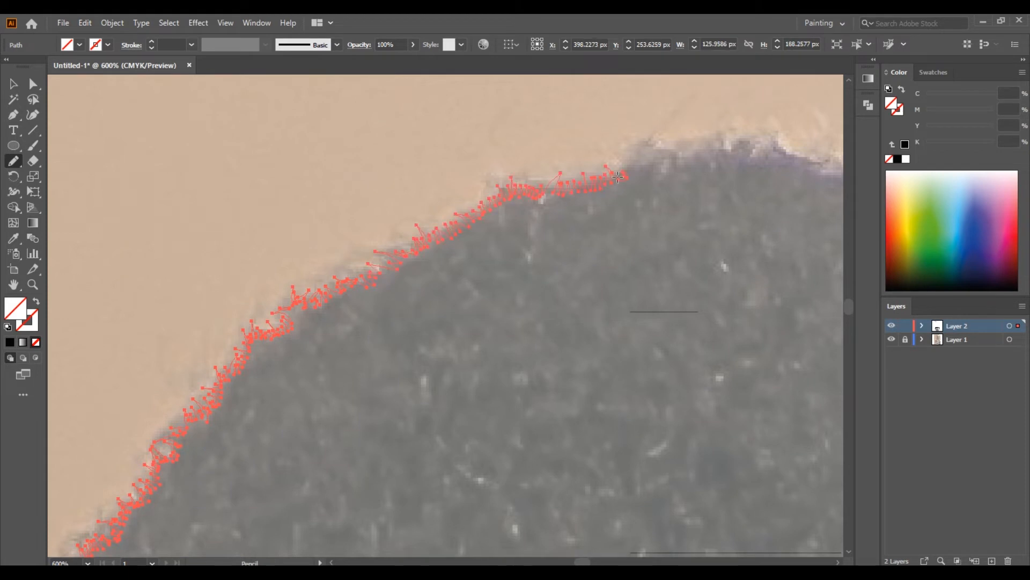
- Carry the spiky hair path over the crown and onto the start of the right-hand slope
mouse_move(794, 150)
mouse_down()
mouse_move(803, 187)
mouse_move(171, 245)
mouse_up()
mouse_move(174, 239)
mouse_down()
mouse_move(263, 206)
mouse_move(366, 209)
mouse_move(409, 237)
mouse_up()
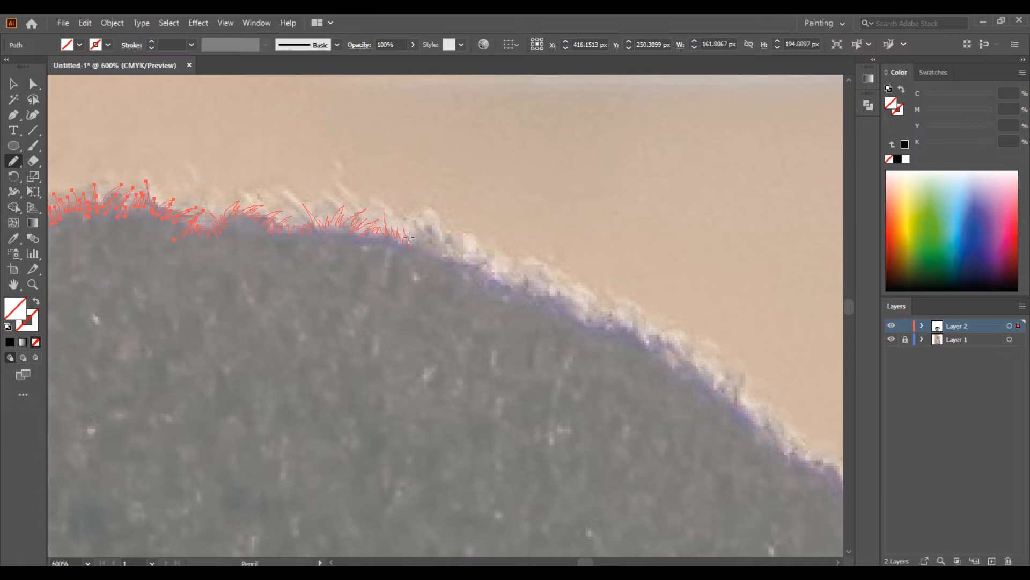
drag(577, 306, 577, 307)
drag(576, 309, 578, 312)
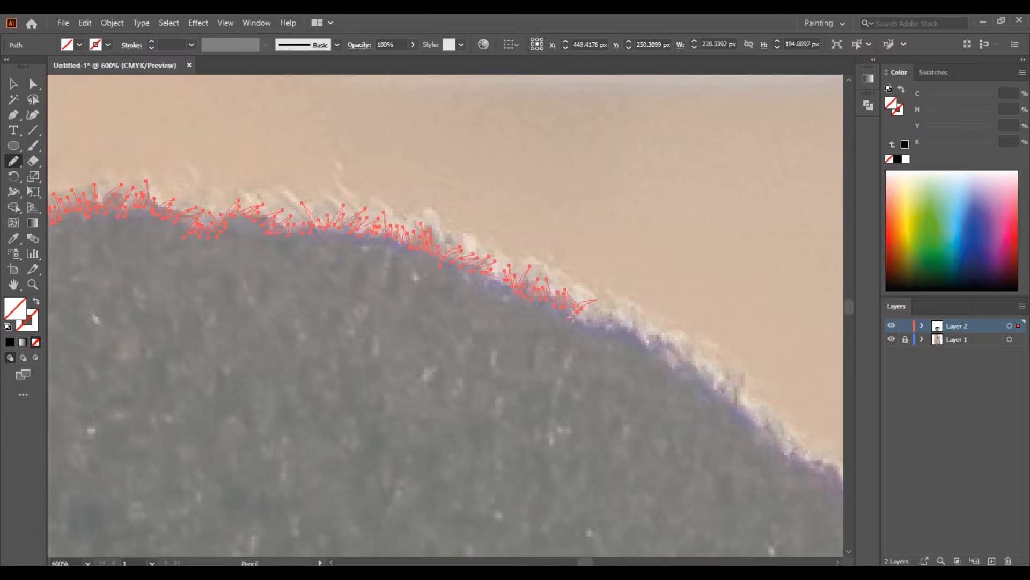
- Extend the jagged hair path down the right-hand side of the head to just above the right-hand temple
mouse_move(715, 390)
mouse_down()
mouse_move(761, 437)
mouse_move(297, 147)
mouse_move(369, 182)
mouse_up()
mouse_move(418, 224)
mouse_down()
mouse_move(474, 273)
mouse_move(496, 323)
mouse_up()
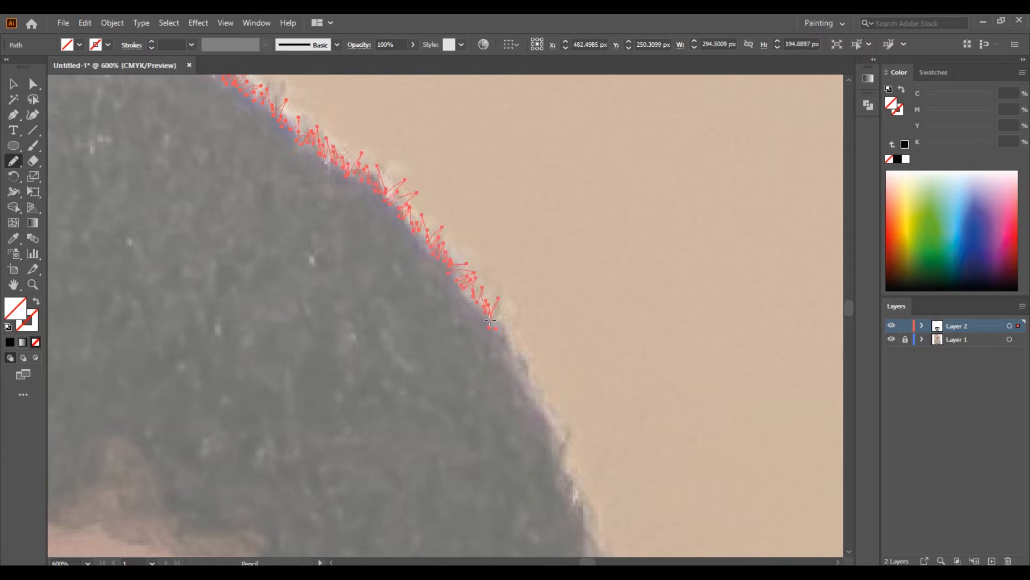
mouse_move(550, 438)
mouse_down()
mouse_move(581, 496)
mouse_move(550, 177)
mouse_up()
drag(507, 165, 516, 174)
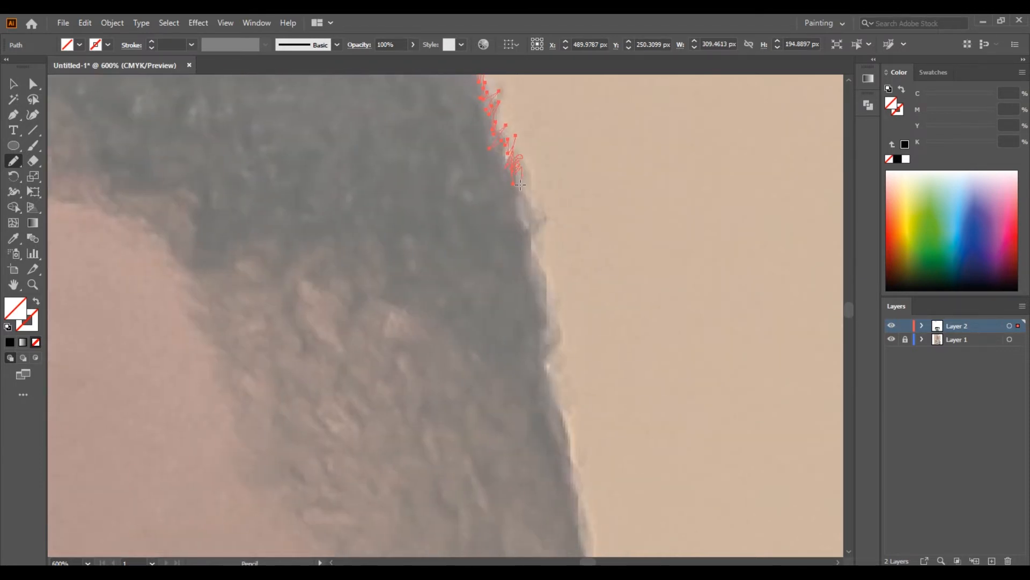
drag(555, 318, 550, 370)
key(ctrl+z)
drag(512, 160, 519, 176)
- Draw the inner hairline from the path's left-hand lower end up around the temple to the forehead in jagged spikes
key(ctrl+minus)
key(ctrl+minus)
key(ctrl+minus)
key(ctrl+minus)
key(ctrl+minus)
key(ctrl+minus)
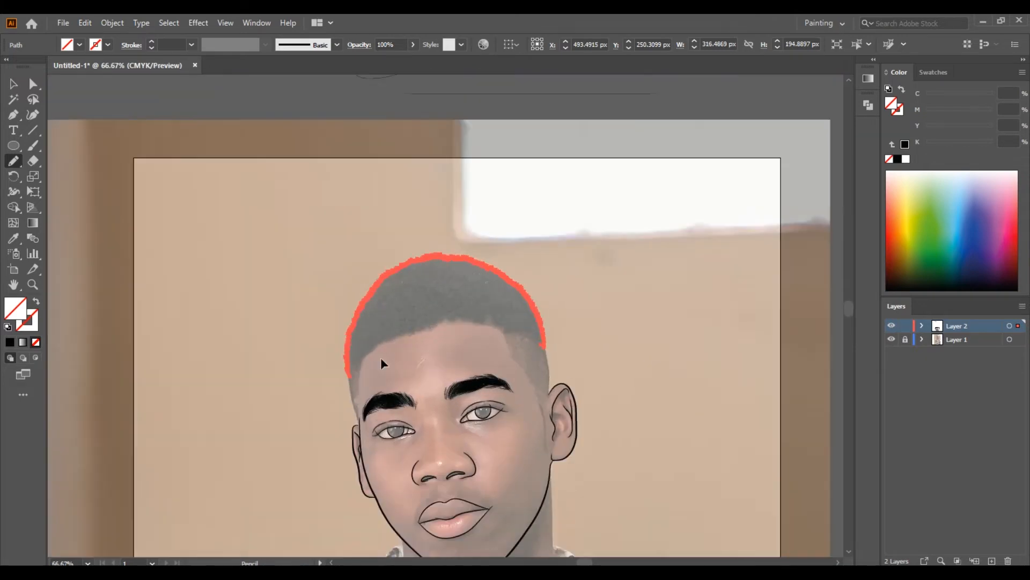
scroll(381, 363, up, 5)
drag(330, 227, 490, 184)
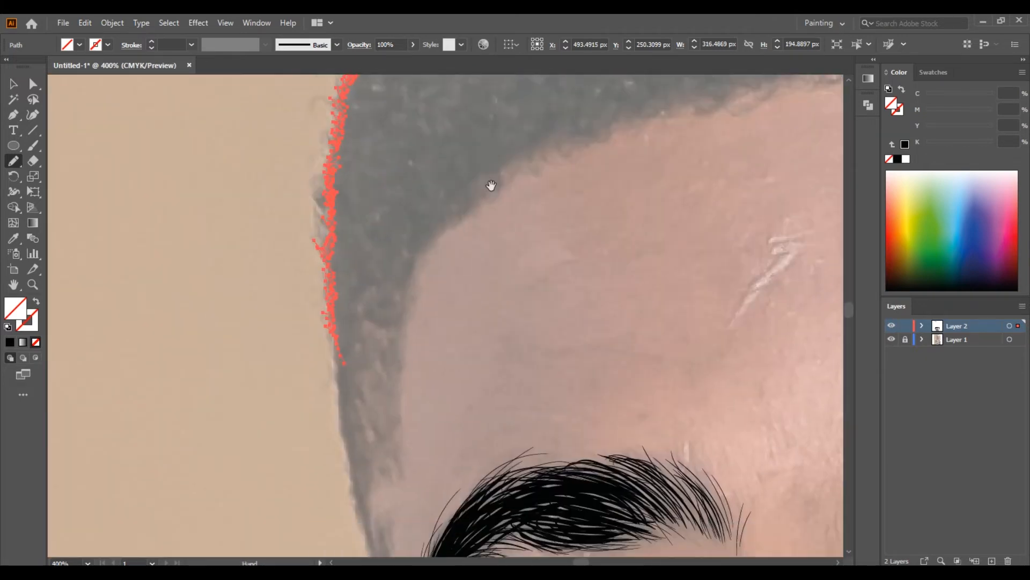
scroll(490, 184, up, 1)
drag(259, 378, 349, 387)
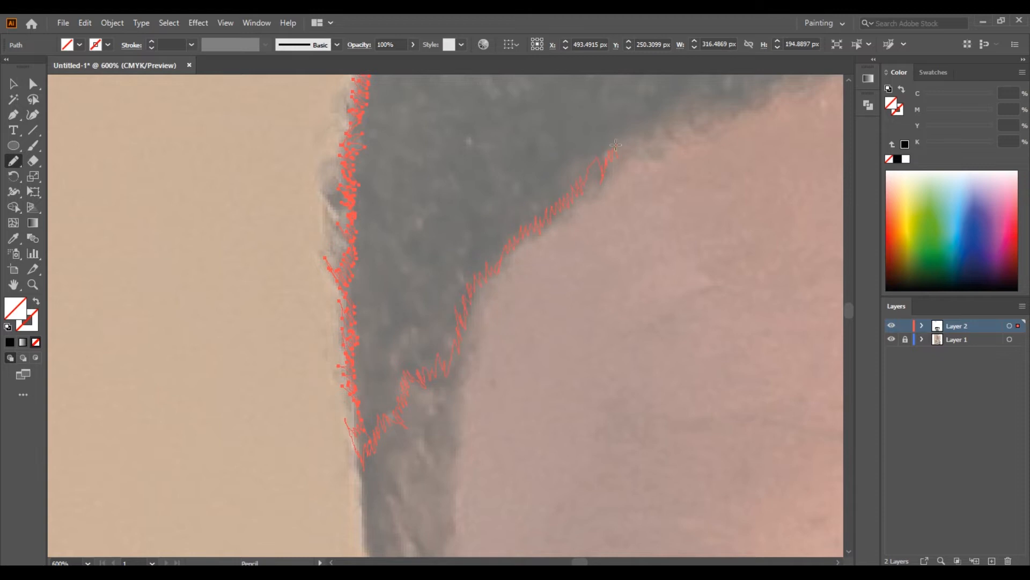
drag(689, 107, 699, 109)
- Continue the jagged hairline across the forehead and down the right-hand temple, joining it to the outer hair outline
drag(699, 109, 251, 351)
drag(474, 292, 381, 270)
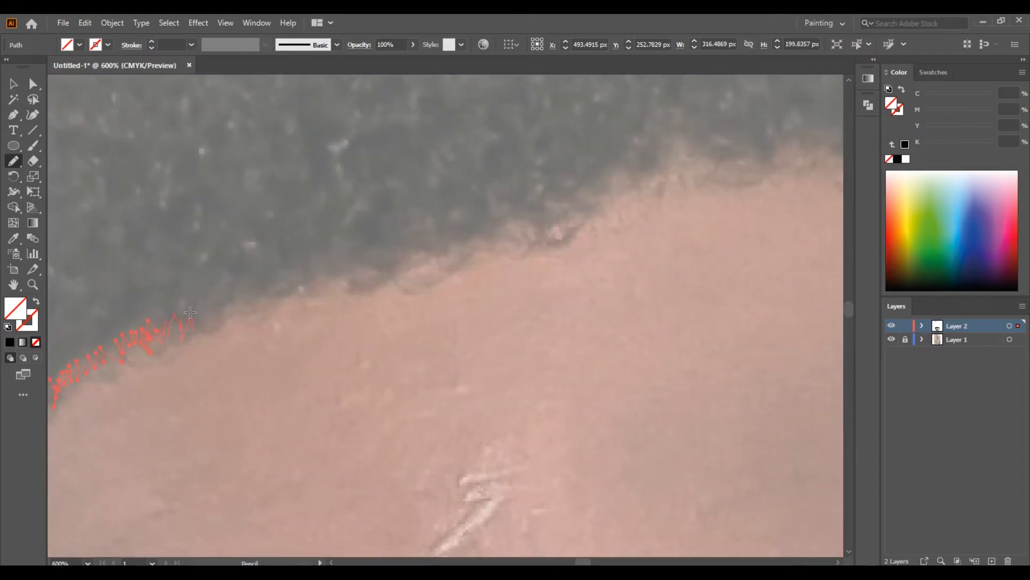
key(ctrl+z)
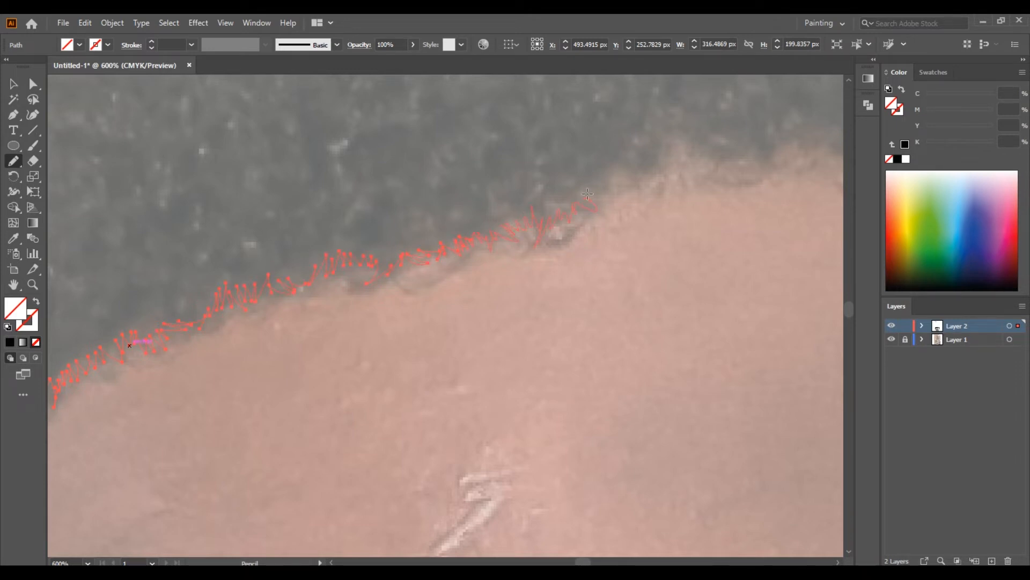
drag(772, 178, 114, 154)
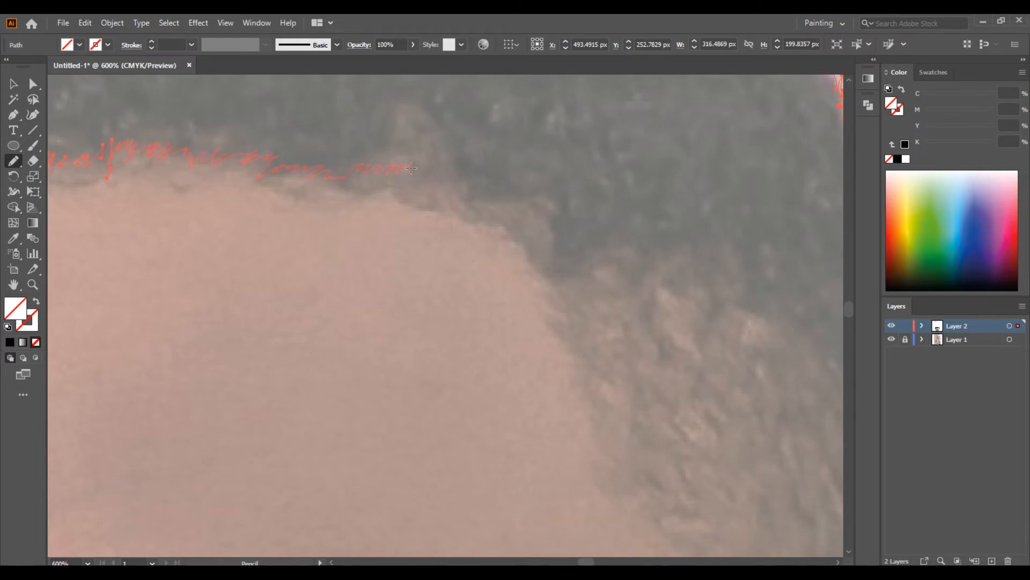
key(ctrl+z)
mouse_move(741, 306)
mouse_down()
mouse_move(655, 304)
mouse_move(432, 335)
mouse_up()
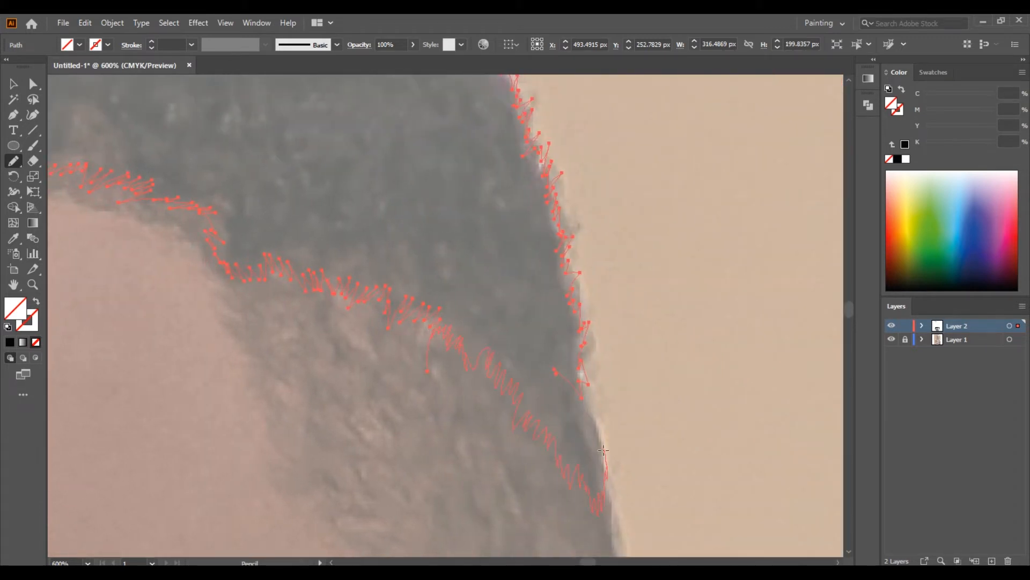
drag(589, 382, 586, 378)
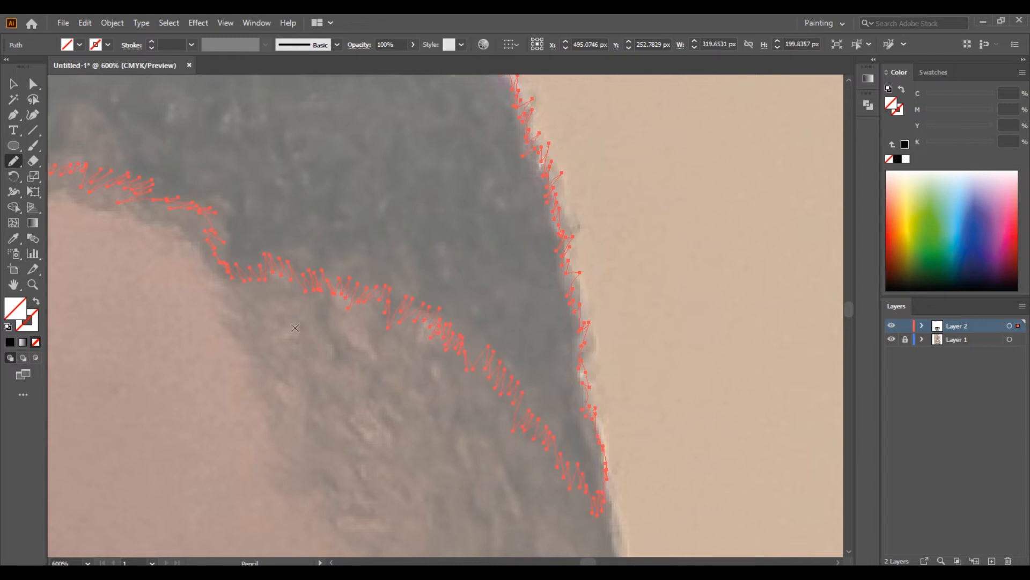
- Fill the finished hair shape with solid black and deselect it
click(10, 342)
key(ctrl+minus)
key(ctrl+minus)
key(ctrl+minus)
key(ctrl+minus)
key(ctrl+minus)
key(ctrl+minus)
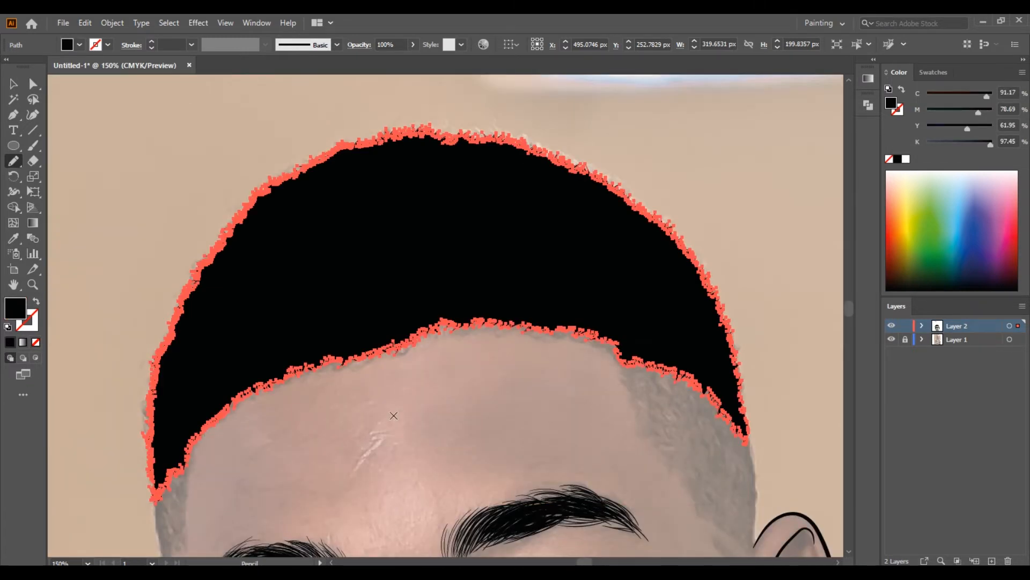
ctrl+click(445, 354)
- Switch to the Paintbrush tool with a black stroke and no fill, and choose a stroke weight heavier than 1 pt
key(b)
key(shift+x)
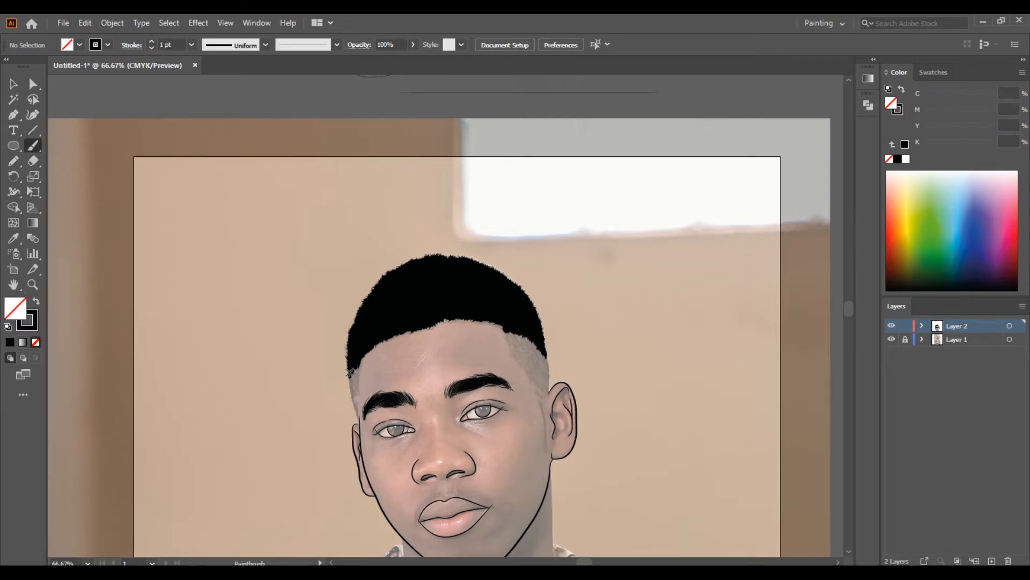
scroll(353, 377, up, 6)
key(Tab)
scroll(545, 260, down, 10)
key(Tab)
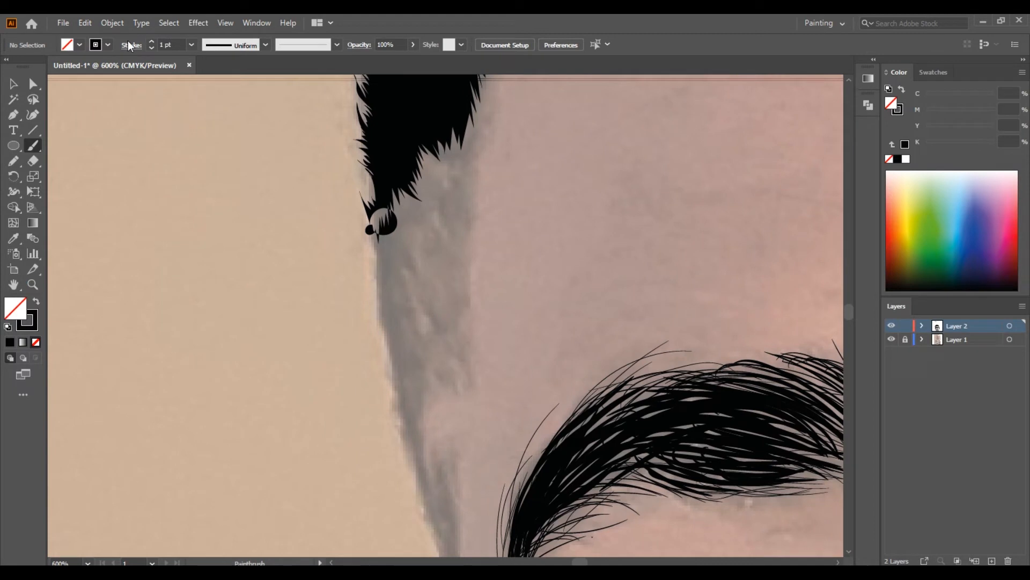
click(191, 44)
click(209, 171)
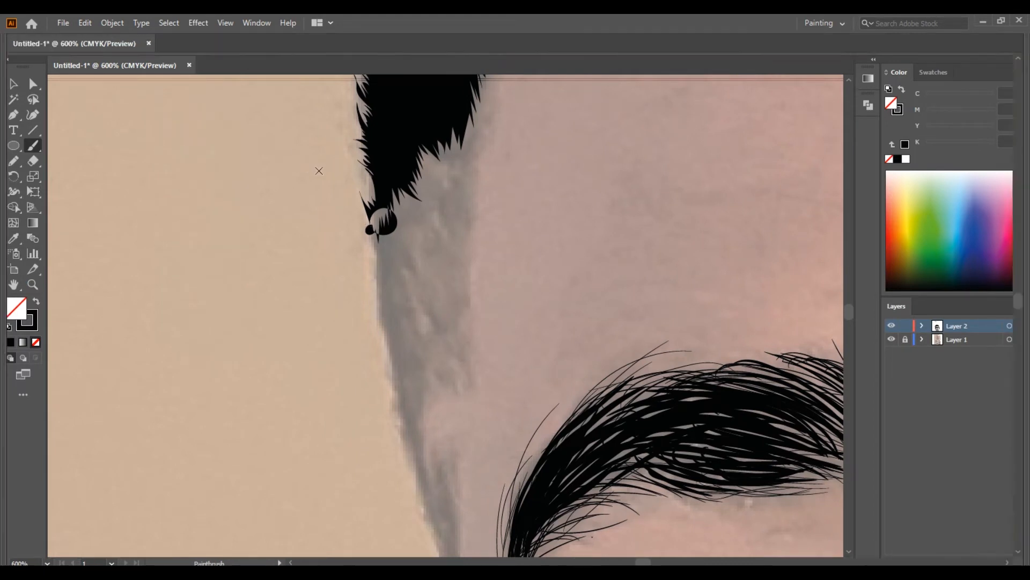
- Brush short hair strokes around the lower tip of the hair shape at the left-hand temple
key(Tab)
drag(333, 207, 344, 235)
drag(359, 148, 364, 192)
drag(353, 153, 360, 205)
drag(375, 153, 344, 241)
drag(407, 110, 404, 146)
drag(407, 97, 390, 180)
- Brush short downward hair strokes along the hairline's lower edge from the right-hand forehead corner across the temple
drag(805, 131, 368, 359)
mouse_move(912, 225)
mouse_down()
mouse_move(522, 276)
mouse_move(416, 236)
mouse_up()
mouse_move(333, 178)
mouse_down()
mouse_move(357, 218)
mouse_move(348, 208)
mouse_up()
drag(311, 199, 351, 215)
drag(328, 211, 351, 225)
mouse_move(352, 240)
mouse_down()
mouse_move(363, 267)
mouse_move(395, 276)
mouse_up()
mouse_move(414, 237)
mouse_down()
mouse_move(431, 267)
mouse_move(414, 276)
mouse_up()
mouse_move(428, 251)
mouse_down()
mouse_move(432, 275)
mouse_move(464, 266)
mouse_up()
mouse_move(476, 255)
mouse_down()
mouse_move(482, 281)
mouse_move(521, 303)
mouse_up()
drag(524, 267, 511, 315)
mouse_move(573, 299)
mouse_down()
mouse_move(591, 322)
mouse_move(558, 326)
mouse_up()
drag(558, 282, 533, 314)
drag(605, 328, 597, 348)
mouse_move(601, 319)
mouse_down()
mouse_move(584, 366)
mouse_move(616, 363)
mouse_up()
mouse_move(630, 333)
mouse_down()
mouse_move(610, 378)
mouse_move(630, 391)
mouse_up()
drag(654, 360, 636, 406)
- Add dense short hair strokes around the lower tip of the hair shape at the right-hand temple
mouse_move(715, 406)
mouse_down()
mouse_move(540, 242)
mouse_move(502, 285)
mouse_up()
mouse_move(506, 232)
mouse_down()
mouse_move(494, 265)
mouse_move(475, 253)
mouse_up()
mouse_move(507, 197)
mouse_down()
mouse_move(478, 264)
mouse_move(487, 277)
mouse_up()
mouse_move(524, 216)
mouse_down()
mouse_move(520, 302)
mouse_move(543, 314)
mouse_up()
drag(549, 290, 556, 347)
drag(559, 288, 581, 348)
drag(562, 314, 583, 338)
drag(562, 295, 562, 375)
drag(536, 306, 535, 353)
drag(528, 255, 512, 365)
- Brush a bold head outline from the right-hand tip of the hair down to the top of the ear
key(ctrl+minus)
drag(528, 265, 553, 337)
drag(560, 452, 559, 519)
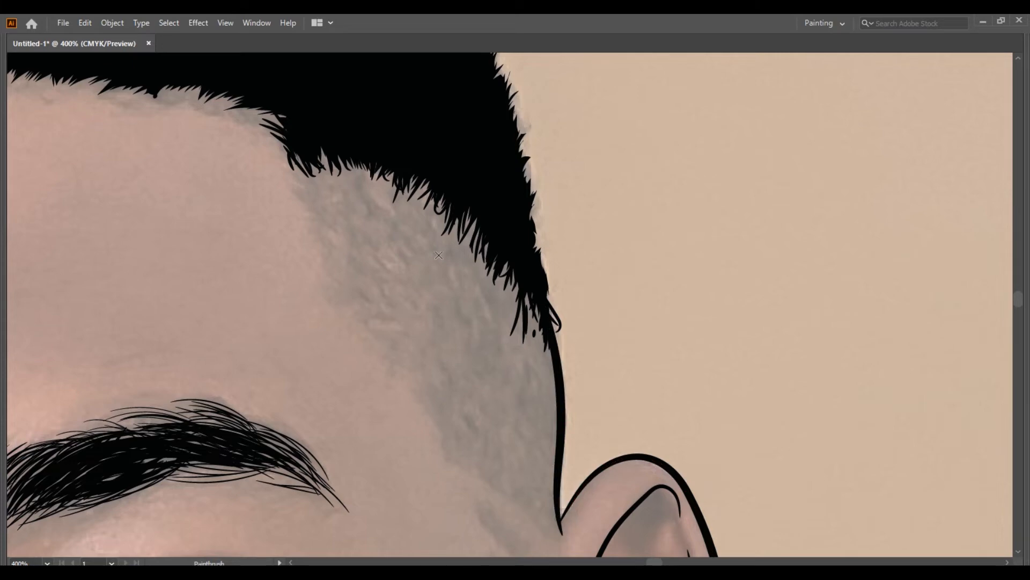
- Brush a bold head outline from the left-hand tip of the hair down to the left-hand ear
drag(277, 350, 717, 258)
drag(247, 397, 706, 324)
drag(274, 217, 272, 370)
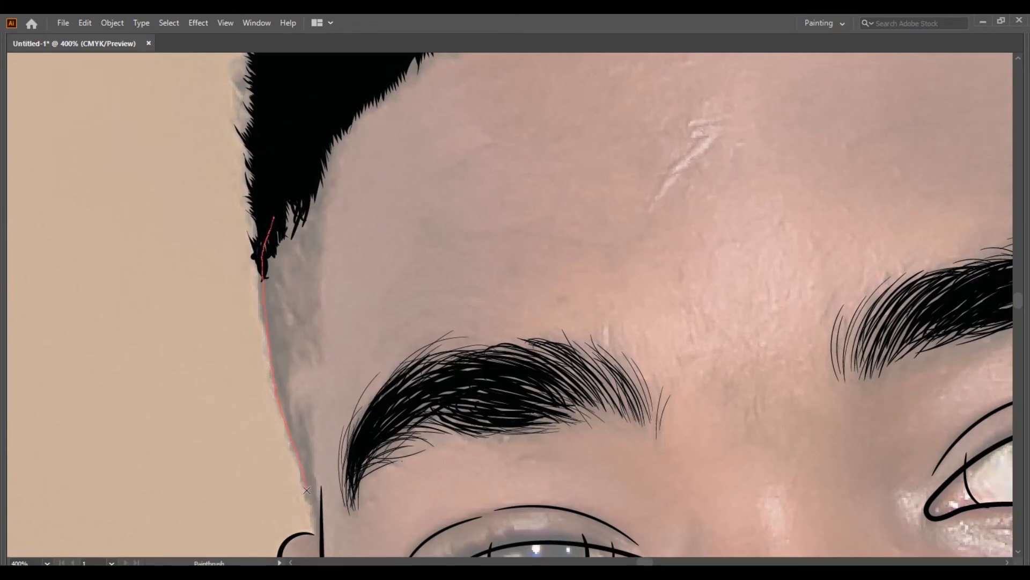
drag(321, 538, 323, 548)
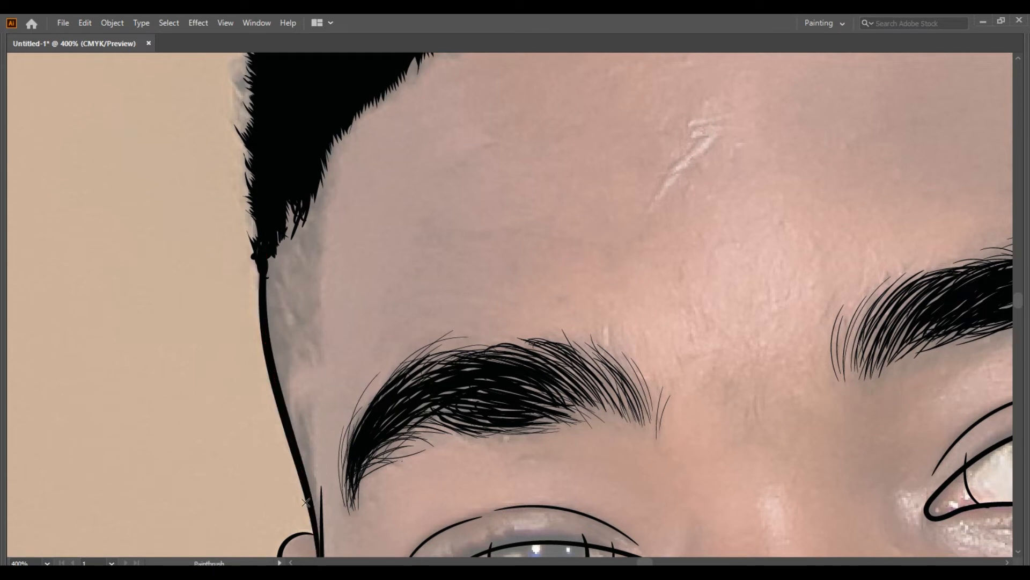
- Deselect the artwork, save the document as ART 1.ai, and dock its window again
key(ctrl+shift+a)
click(59, 22)
click(105, 128)
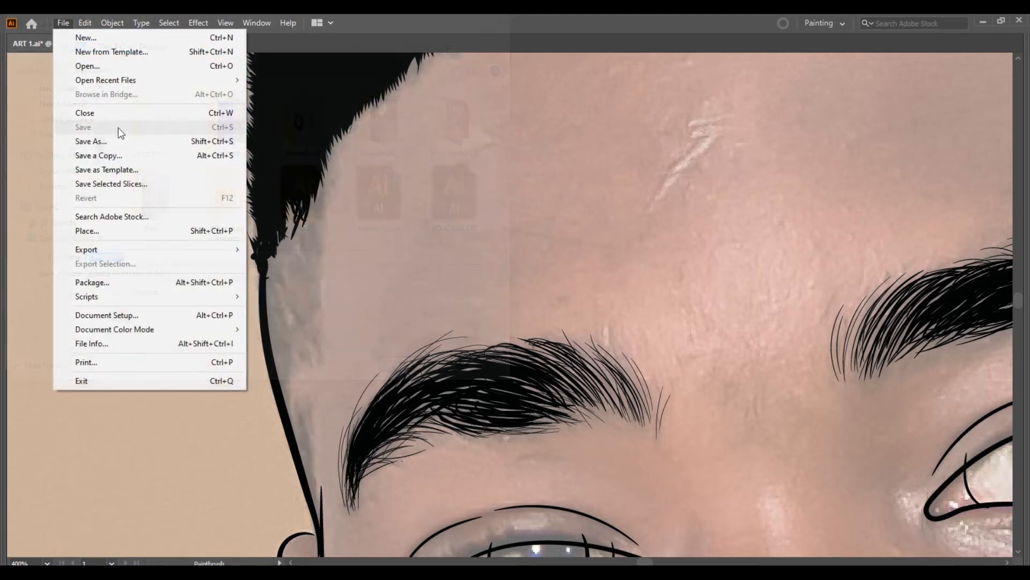
mouse_move(288, 23)
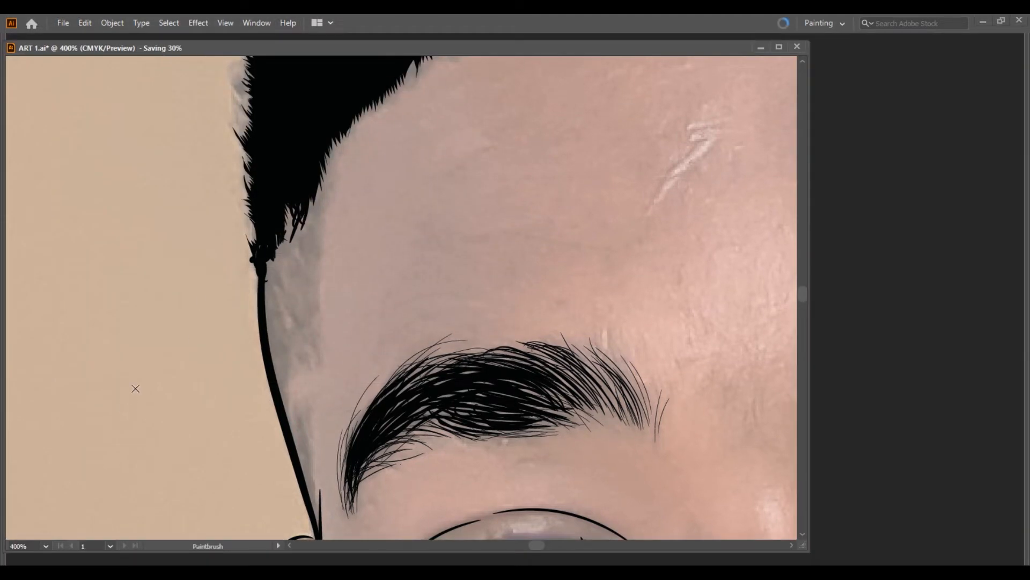
drag(384, 33, 384, 45)
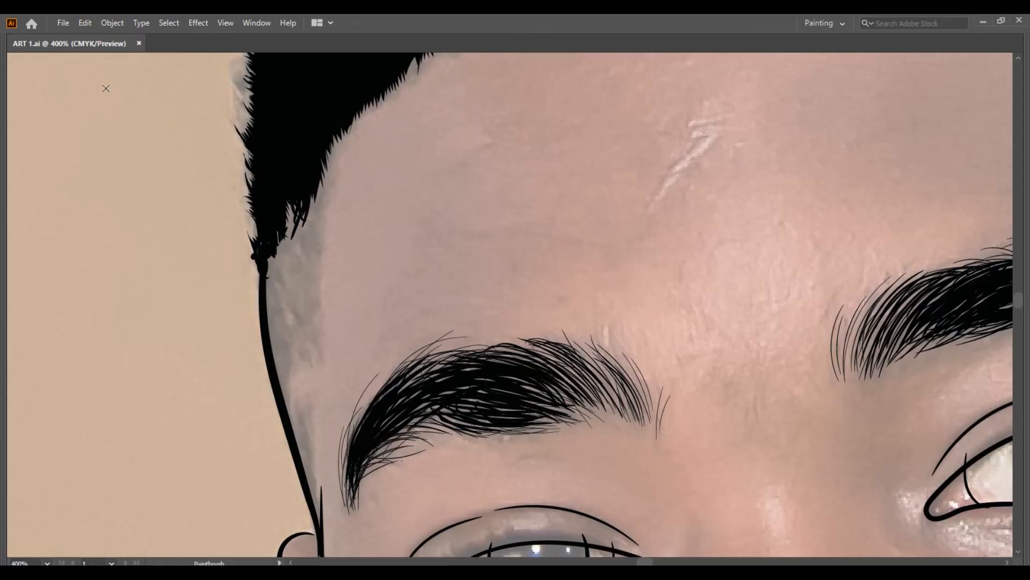
- Set the brush stroke to 4 pt and paint short hairs along the left-hand head outline down to the ear
key(Tab)
click(191, 45)
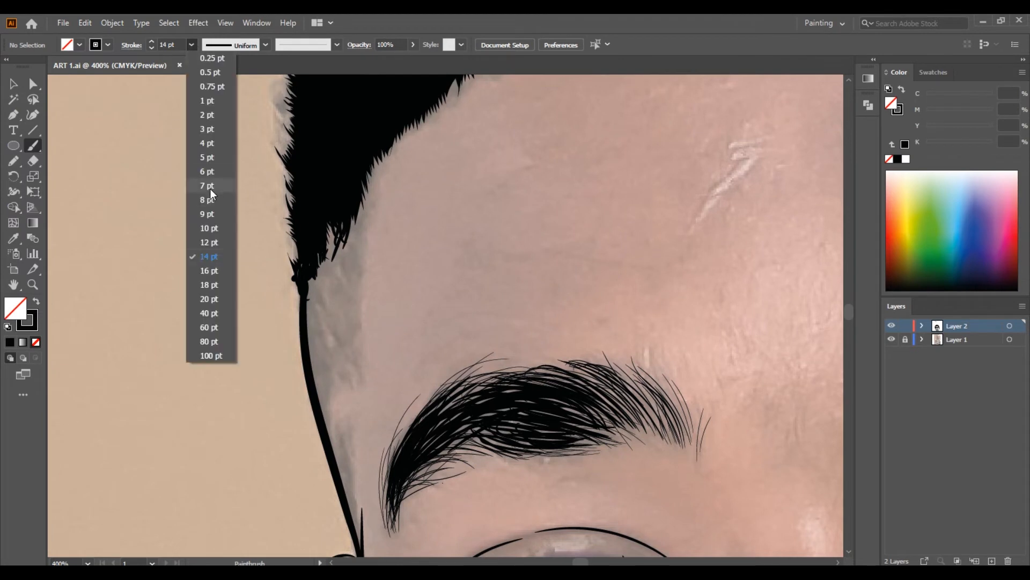
click(209, 143)
drag(315, 291, 319, 321)
mouse_move(314, 295)
mouse_down()
mouse_move(307, 338)
mouse_move(294, 324)
mouse_up()
mouse_move(309, 330)
mouse_down()
mouse_move(301, 375)
mouse_move(324, 406)
mouse_up()
drag(337, 450, 344, 486)
drag(299, 328, 291, 354)
drag(308, 380, 303, 409)
drag(343, 486, 355, 523)
- Fill the faded left-hand temple and sideburn with fine downward hair strokes below the black hair shape
drag(325, 226, 333, 264)
drag(318, 262, 324, 301)
drag(359, 200, 352, 247)
drag(322, 284, 337, 341)
drag(338, 268, 351, 307)
drag(344, 333, 359, 370)
drag(352, 274, 357, 344)
drag(327, 343, 355, 491)
- Set the stroke weight to 0.5 pt and add thin hairs along the inner edge of the left-hand temple
click(191, 44)
click(215, 72)
drag(363, 226, 354, 317)
drag(372, 169, 364, 215)
drag(364, 290, 356, 336)
- Set the stroke weight to 2 pt and brush stray hairs along the outer left-hand edge of the hair
click(191, 44)
click(212, 117)
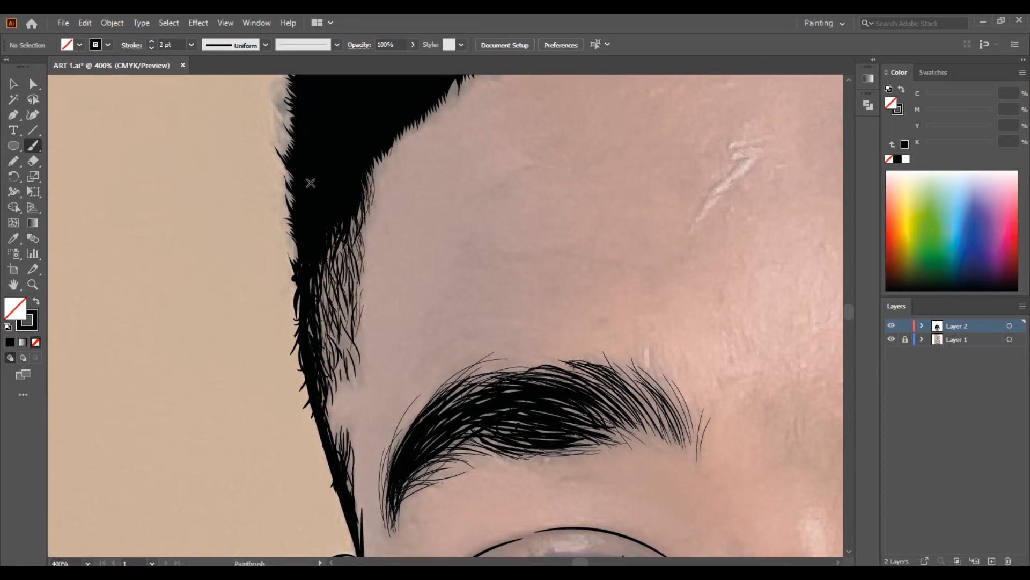
scroll(311, 182, up, 2)
drag(361, 129, 319, 167)
drag(344, 236, 295, 247)
drag(343, 300, 314, 325)
drag(343, 397, 317, 424)
drag(348, 515, 326, 510)
- Continue the 2 pt curly stray hairs up the outer left-hand edge of the hair
drag(355, 128, 352, 461)
drag(352, 322, 292, 317)
drag(359, 370, 317, 446)
drag(416, 182, 237, 477)
mouse_move(375, 155)
mouse_down()
mouse_move(360, 206)
mouse_move(311, 247)
mouse_up()
mouse_move(333, 322)
mouse_down()
mouse_move(271, 344)
mouse_move(258, 325)
mouse_up()
drag(273, 370, 231, 448)
drag(473, 102, 282, 395)
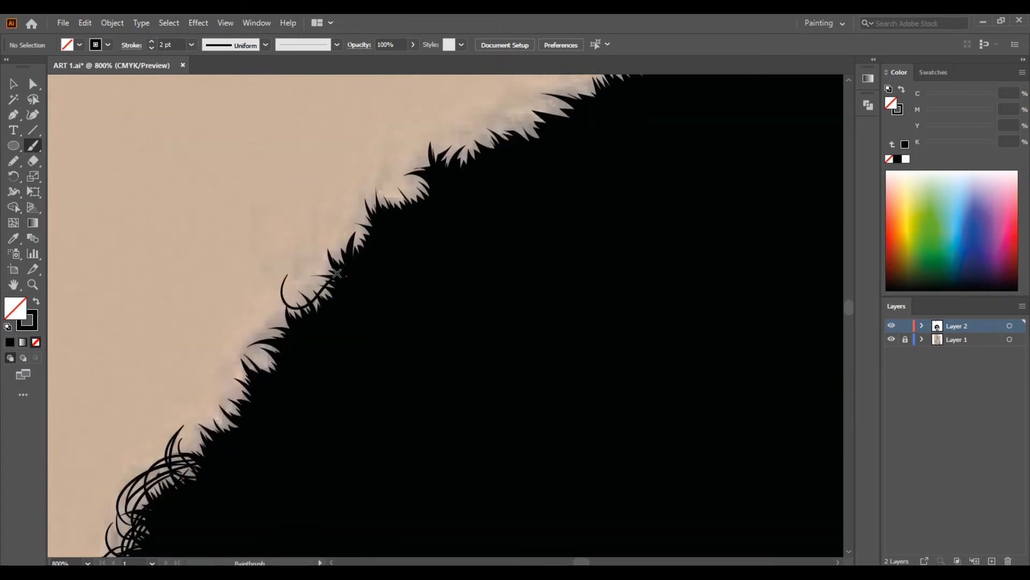
- Brush curved 2 pt stray hairs along the upper left-hand slope of the hair, up towards the crown
drag(341, 274, 236, 370)
drag(263, 338, 199, 430)
drag(339, 261, 274, 239)
drag(402, 194, 346, 247)
mouse_move(598, 80)
mouse_down()
mouse_move(323, 246)
mouse_move(263, 241)
mouse_up()
drag(237, 300, 161, 274)
drag(167, 317, 209, 276)
mouse_move(365, 220)
mouse_down()
mouse_move(419, 155)
mouse_move(182, 286)
mouse_up()
drag(185, 284, 201, 179)
drag(317, 338, 325, 246)
drag(374, 252, 446, 150)
drag(349, 269, 467, 151)
- Paint curly 2 pt stray hairs over the crown and onto the upper right-hand slope of the hair
drag(344, 293, 263, 253)
drag(437, 279, 481, 213)
mouse_move(575, 336)
mouse_down()
mouse_move(379, 296)
mouse_move(247, 362)
mouse_up()
drag(317, 295, 279, 213)
drag(440, 269, 286, 183)
drag(365, 214, 312, 136)
drag(333, 236, 290, 161)
drag(403, 252, 343, 153)
drag(469, 294, 409, 207)
drag(364, 283, 329, 235)
drag(569, 274, 317, 308)
drag(370, 349, 343, 279)
drag(386, 381, 419, 317)
mouse_move(472, 378)
mouse_down()
mouse_move(267, 204)
mouse_move(290, 156)
mouse_up()
drag(279, 259, 343, 199)
drag(396, 306, 384, 248)
mouse_move(510, 428)
mouse_down()
mouse_move(322, 329)
mouse_move(292, 246)
mouse_up()
drag(354, 370, 418, 341)
- Brush looping 2 pt stray hairs down the right-hand outer edge of the hair to the side of the head
drag(447, 439, 371, 189)
mouse_move(371, 189)
mouse_down()
mouse_move(398, 249)
mouse_move(408, 177)
mouse_up()
mouse_move(397, 250)
mouse_down()
mouse_move(380, 405)
mouse_move(465, 180)
mouse_up()
mouse_move(510, 196)
mouse_down()
mouse_move(559, 280)
mouse_move(563, 333)
mouse_up()
mouse_move(577, 365)
mouse_down()
mouse_move(573, 460)
mouse_move(475, 257)
mouse_up()
drag(515, 328, 536, 422)
drag(537, 457, 501, 243)
drag(523, 317, 545, 413)
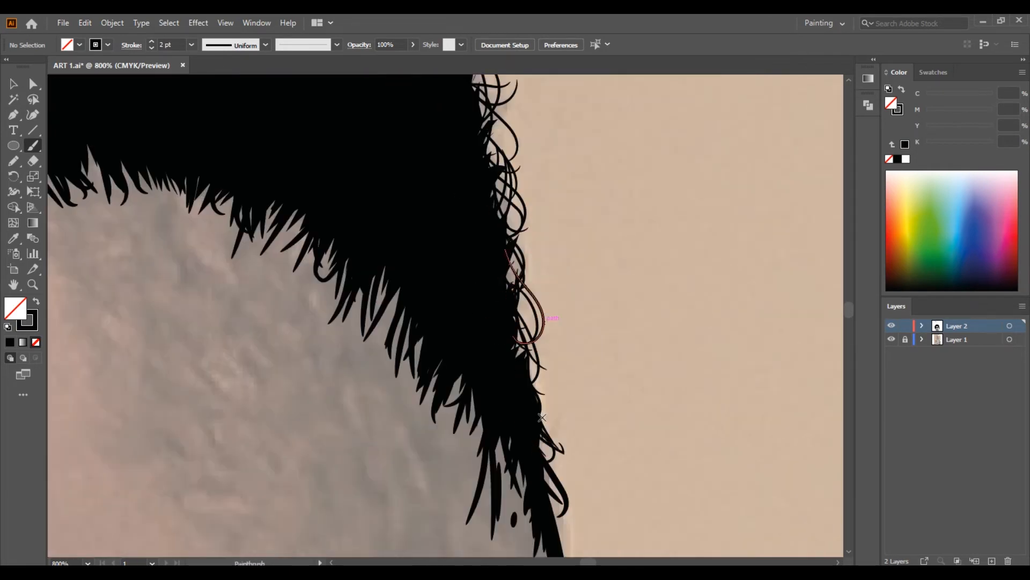
drag(529, 354, 553, 440)
drag(528, 250, 800, 330)
- Brush short downward hairs through the front and upper part of the right-hand temple fade
key(ctrl+minus)
key(ctrl+minus)
drag(671, 327, 405, 215)
drag(105, 187, 166, 281)
drag(124, 156, 150, 201)
drag(169, 212, 192, 242)
drag(212, 366, 240, 398)
drag(175, 305, 209, 333)
drag(195, 295, 215, 321)
drag(214, 183, 253, 263)
drag(285, 253, 283, 299)
drag(199, 220, 219, 250)
drag(185, 172, 209, 213)
drag(228, 217, 247, 277)
drag(220, 238, 241, 302)
mouse_move(271, 247)
mouse_down()
mouse_move(282, 317)
mouse_move(306, 311)
mouse_up()
drag(303, 282, 331, 356)
drag(247, 421, 255, 443)
drag(240, 364, 251, 387)
drag(132, 262, 164, 299)
drag(227, 314, 240, 348)
drag(202, 253, 213, 284)
drag(271, 299, 290, 332)
- Extend the short hairs into the lower right-hand temple near the ear and fill gaps along the front edge
mouse_move(282, 446)
mouse_down()
mouse_move(296, 472)
mouse_move(339, 500)
mouse_up()
drag(337, 397, 364, 435)
drag(357, 349, 366, 394)
drag(318, 340, 346, 388)
mouse_move(293, 370)
mouse_down()
mouse_move(317, 407)
mouse_move(307, 451)
mouse_up()
drag(328, 445, 348, 485)
drag(191, 349, 225, 379)
drag(134, 279, 167, 314)
drag(144, 210, 177, 248)
drag(300, 404, 320, 435)
drag(274, 324, 294, 374)
- Fill the rear of the right-hand temple fade with dense downward hairs below the solid black hair
mouse_move(284, 483)
mouse_down()
mouse_move(340, 194)
mouse_move(387, 281)
mouse_move(380, 330)
mouse_up()
drag(380, 322, 392, 397)
drag(363, 280, 377, 318)
drag(380, 322, 400, 427)
mouse_move(391, 400)
mouse_down()
mouse_move(405, 447)
mouse_move(409, 207)
mouse_up()
drag(409, 257, 421, 347)
drag(410, 298, 429, 365)
drag(421, 316, 436, 376)
drag(370, 123, 409, 516)
drag(407, 323, 430, 412)
drag(290, 153, 315, 215)
drag(322, 204, 346, 267)
- Increase the stroke weight and thicken the hairs where the black hair meets the right-hand temple fade
click(192, 44)
click(172, 132)
mouse_move(255, 110)
mouse_down()
mouse_move(267, 146)
mouse_move(319, 177)
mouse_up()
drag(324, 141, 343, 193)
drag(337, 156, 365, 207)
mouse_move(330, 175)
mouse_down()
mouse_move(349, 210)
mouse_move(343, 228)
mouse_up()
drag(373, 160, 395, 214)
drag(397, 177, 409, 219)
mouse_move(413, 187)
mouse_down()
mouse_move(415, 234)
mouse_move(395, 236)
mouse_up()
mouse_move(379, 198)
mouse_down()
mouse_move(384, 249)
mouse_move(374, 255)
mouse_up()
- Set the stroke weight to 3 pt and add blending hairs in the upper right-hand temple fade
click(191, 45)
click(173, 120)
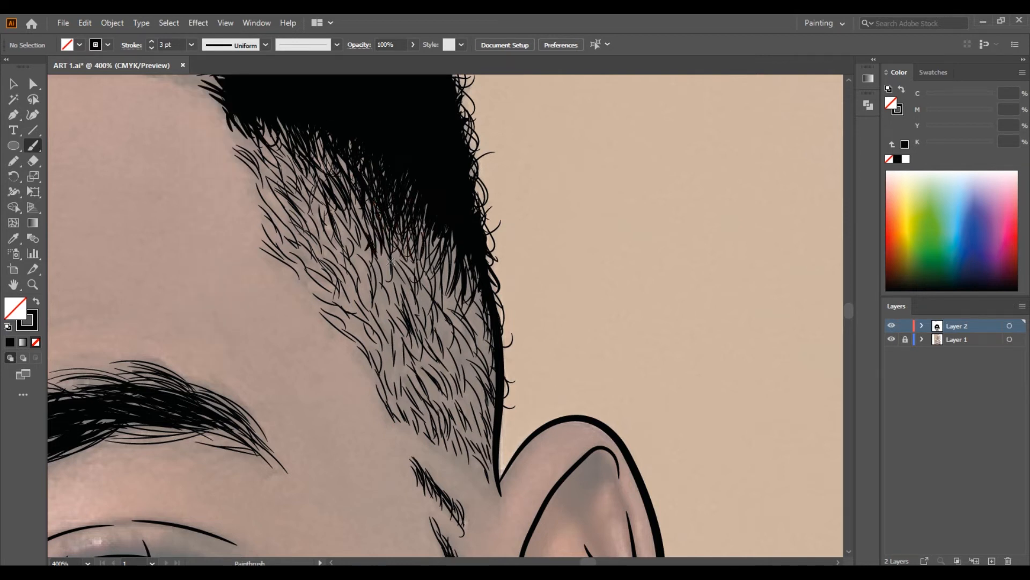
drag(409, 241, 398, 281)
drag(434, 231, 432, 257)
drag(395, 236, 390, 276)
drag(446, 231, 444, 276)
drag(452, 247, 445, 279)
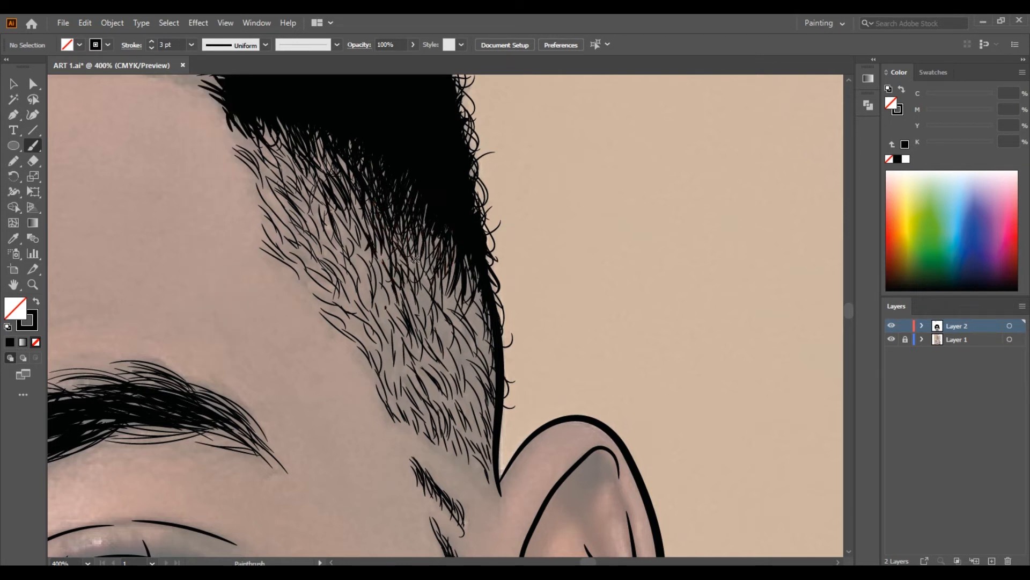
drag(243, 127, 251, 156)
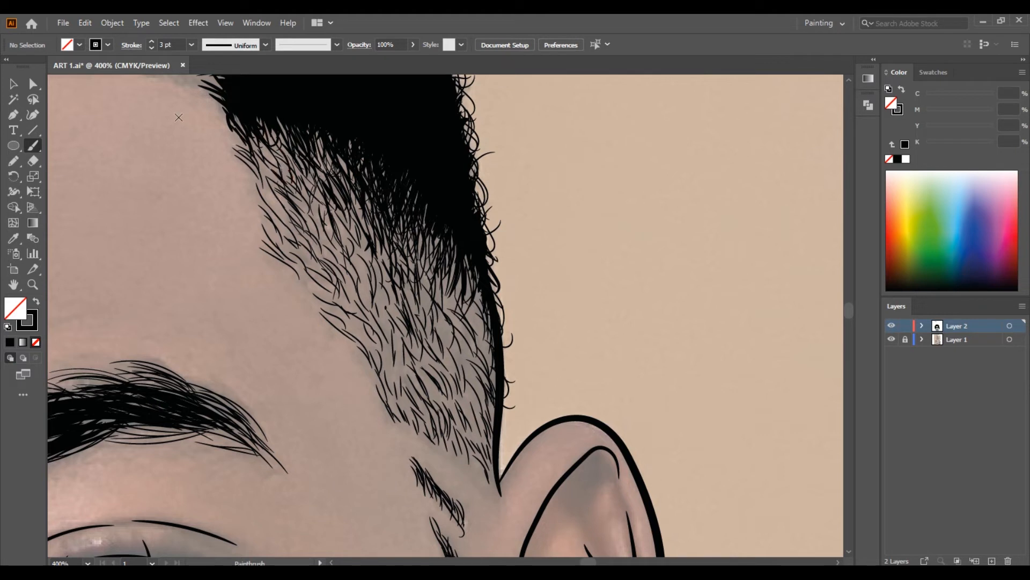
- Set the stroke weight to 1 pt and add fine hairs in the lower right-hand temple beside the ear
click(198, 23)
click(172, 96)
click(191, 45)
click(203, 96)
drag(439, 437, 422, 417)
drag(493, 487, 488, 451)
mouse_move(485, 444)
mouse_down()
mouse_move(460, 370)
mouse_move(475, 353)
mouse_up()
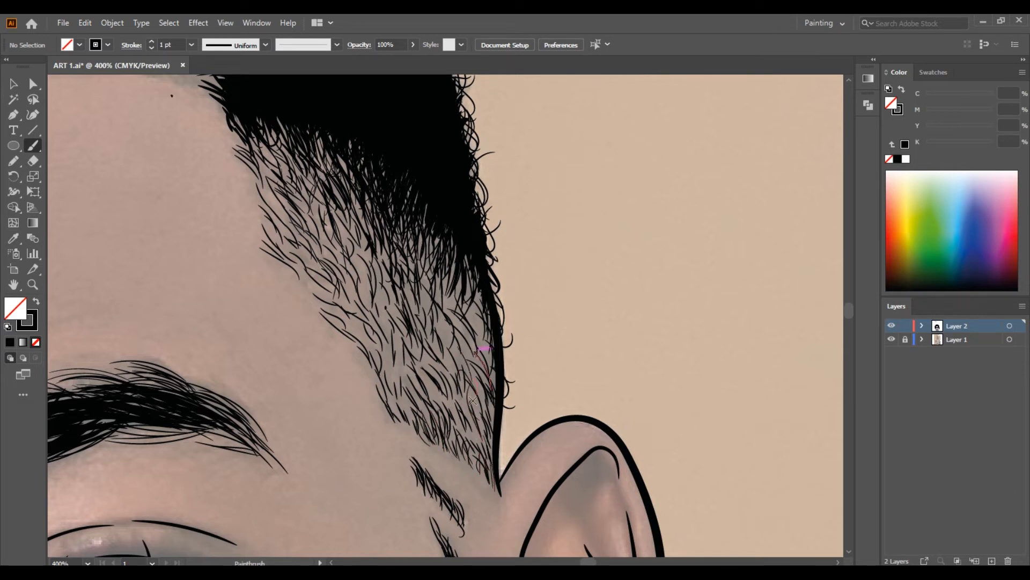
drag(404, 373, 401, 361)
- Brush extra 1 pt hairs along the tail, underside and top of the right-hand eyebrow, undoing one unwanted stroke
mouse_move(217, 395)
mouse_down()
mouse_move(501, 268)
mouse_move(535, 320)
mouse_up()
drag(421, 324, 495, 308)
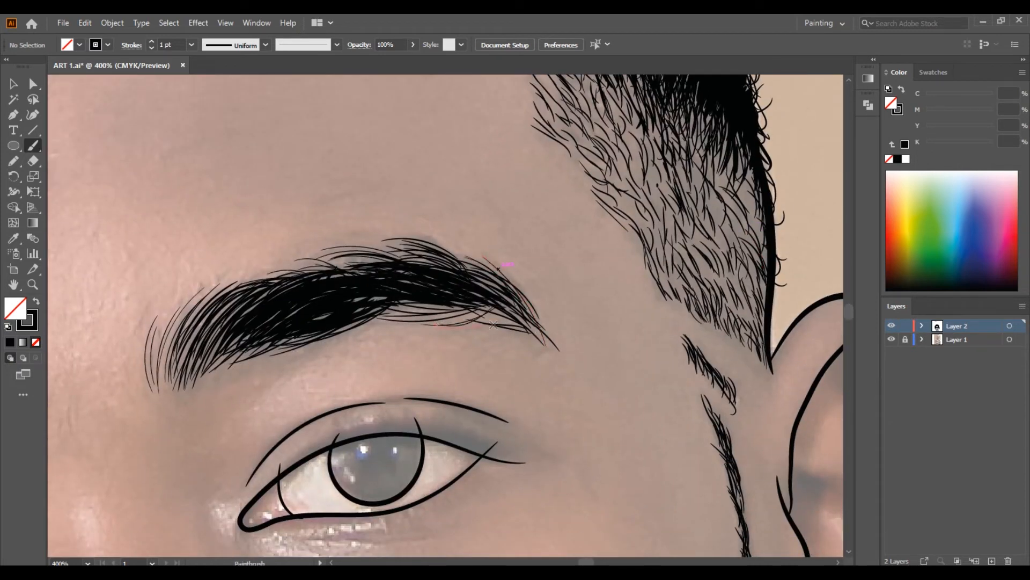
drag(461, 268, 526, 320)
drag(204, 383, 321, 325)
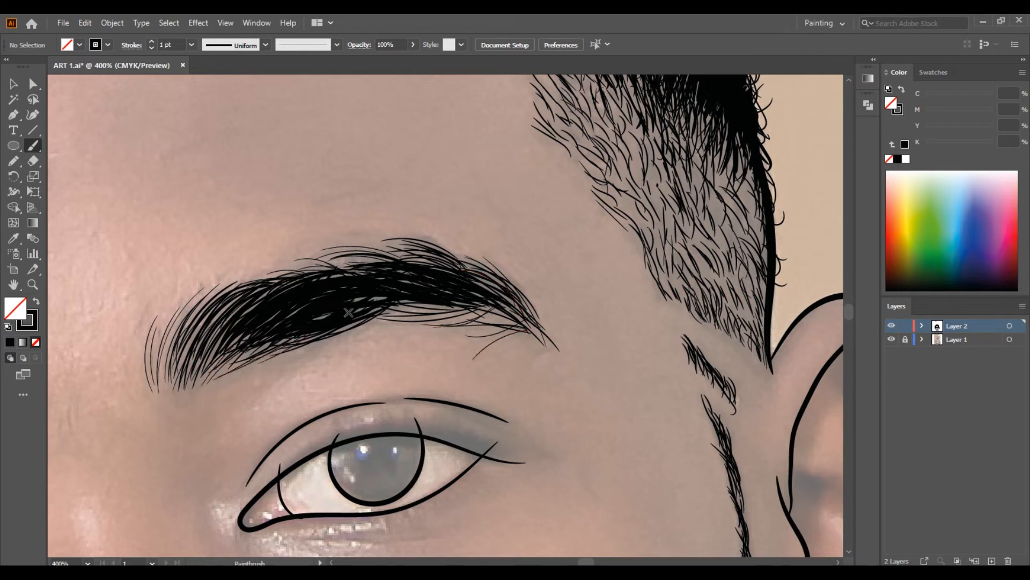
key(ctrl+z)
drag(239, 369, 405, 304)
drag(339, 333, 412, 301)
mouse_move(353, 329)
mouse_down()
mouse_move(433, 300)
mouse_move(475, 308)
mouse_up()
mouse_move(296, 267)
mouse_down()
mouse_move(412, 268)
mouse_move(411, 252)
mouse_move(355, 260)
mouse_up()
mouse_move(242, 287)
mouse_down()
mouse_move(356, 266)
mouse_move(345, 264)
mouse_move(380, 272)
mouse_up()
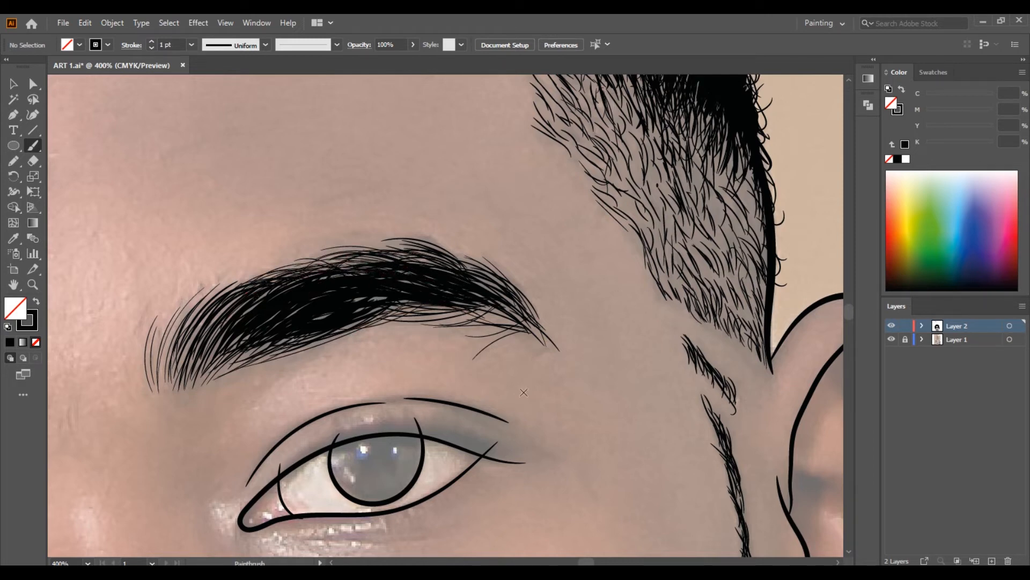
- Hide the photo on Layer 1 and set up the Pencil tool with a black fill and no stroke
scroll(448, 421, down, 5)
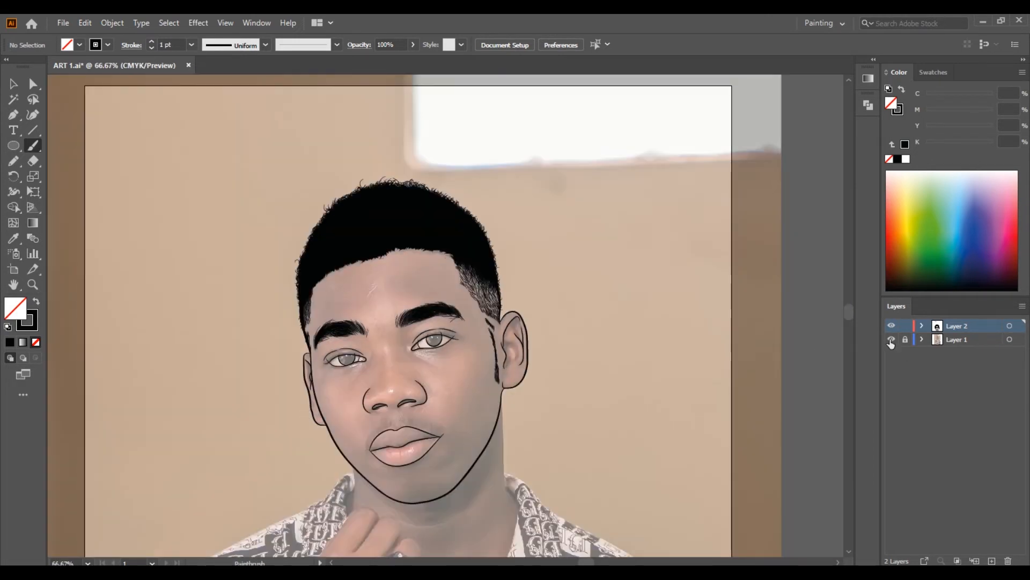
click(891, 341)
click(15, 160)
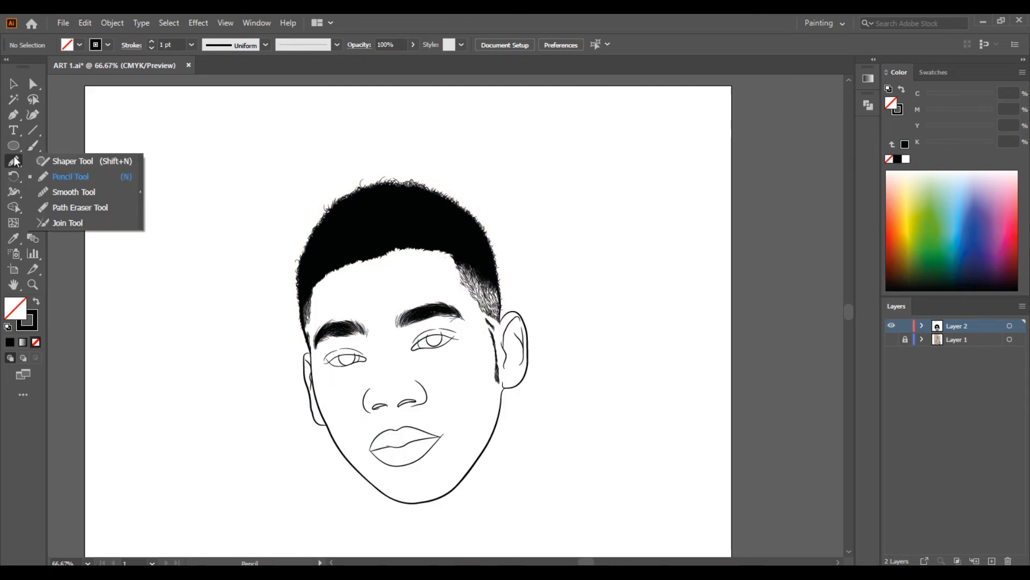
click(78, 178)
key(shift+x)
- Trace the iris of the left-hand eye with the Pencil as a closed shape filled solid black
scroll(320, 355, up, 7)
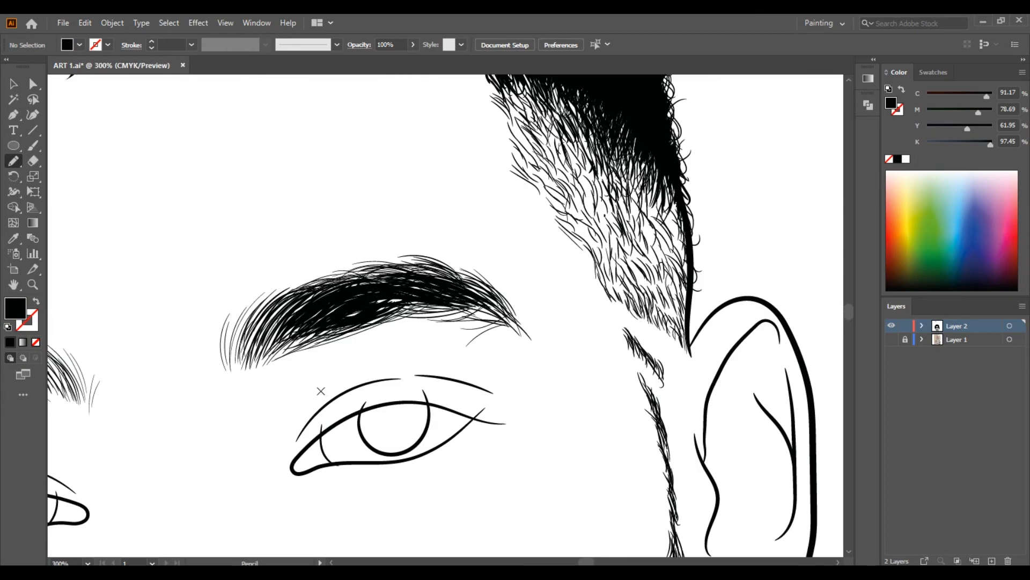
drag(465, 170, 338, 180)
mouse_move(381, 302)
mouse_down()
mouse_move(426, 295)
mouse_move(372, 293)
mouse_move(418, 299)
mouse_move(483, 263)
mouse_move(508, 202)
mouse_move(481, 171)
mouse_up()
click(10, 342)
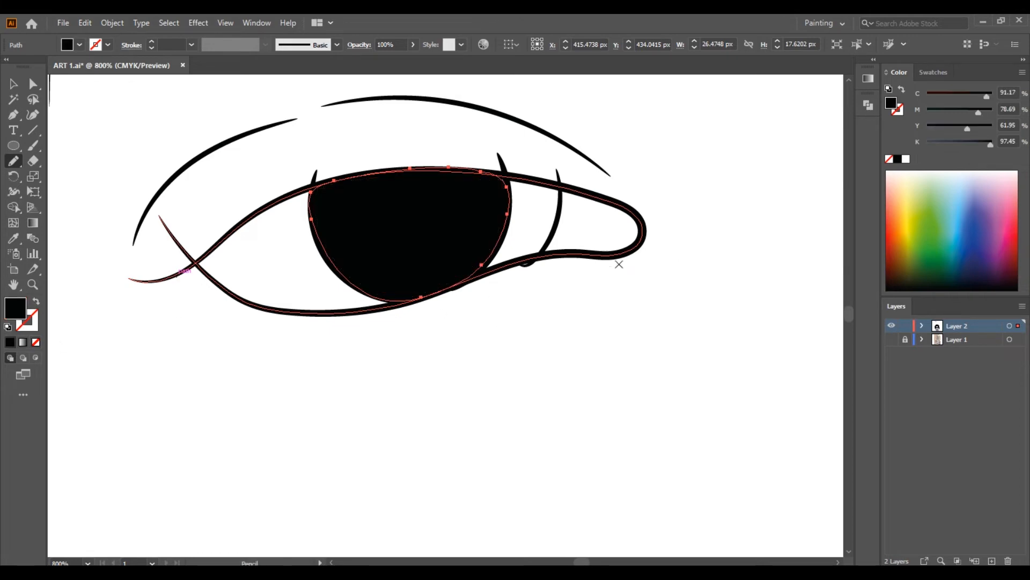
- Trace the iris of the right-hand eye with the Pencil as a closed shape and fill it solid black
key(ctrl+minus)
key(ctrl+minus)
key(ctrl+minus)
key(ctrl+minus)
key(ctrl+minus)
key(ctrl+equal)
key(ctrl+equal)
key(ctrl+equal)
key(ctrl+equal)
drag(716, 260, 196, 311)
drag(667, 211, 401, 316)
drag(509, 248, 423, 251)
mouse_move(373, 300)
mouse_down()
mouse_move(400, 337)
mouse_move(459, 345)
mouse_move(517, 272)
mouse_move(517, 253)
mouse_up()
mouse_move(439, 349)
mouse_down()
mouse_move(477, 341)
mouse_move(452, 350)
mouse_move(500, 314)
mouse_move(511, 248)
mouse_up()
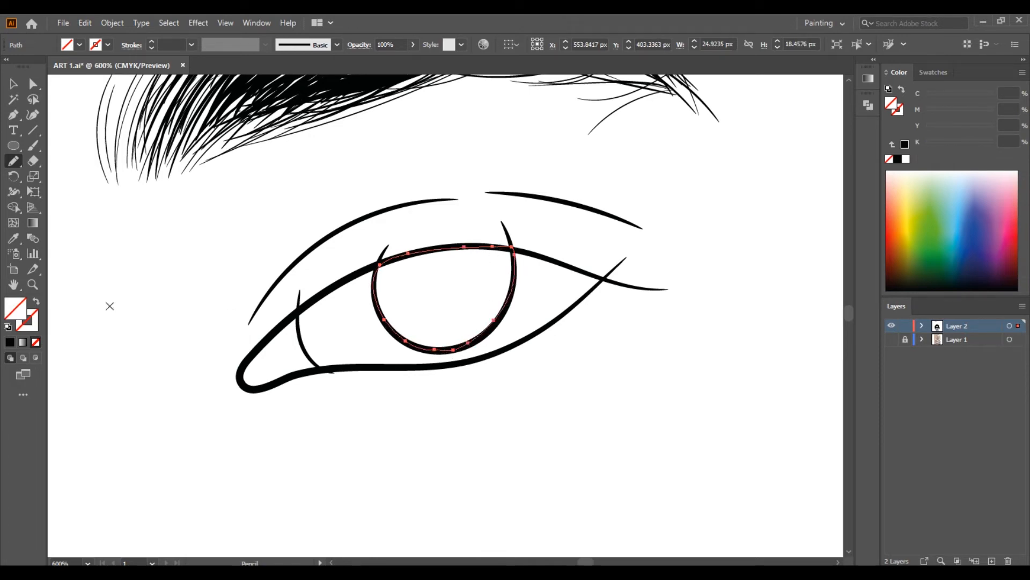
click(10, 342)
key(ctrl+minus)
key(ctrl+minus)
key(ctrl+minus)
key(ctrl+minus)
key(ctrl+minus)
key(ctrl+minus)
ctrl+click(215, 293)
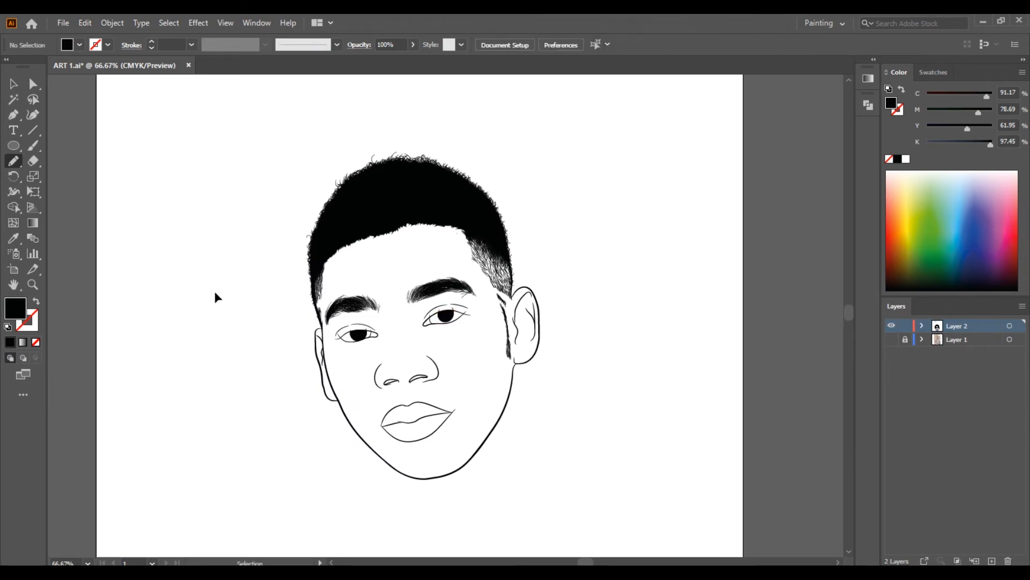
- Show the photo on Layer 1 beneath the line art around the left-hand eye
key(ctrl+plus)
key(ctrl+plus)
key(ctrl+plus)
key(ctrl+plus)
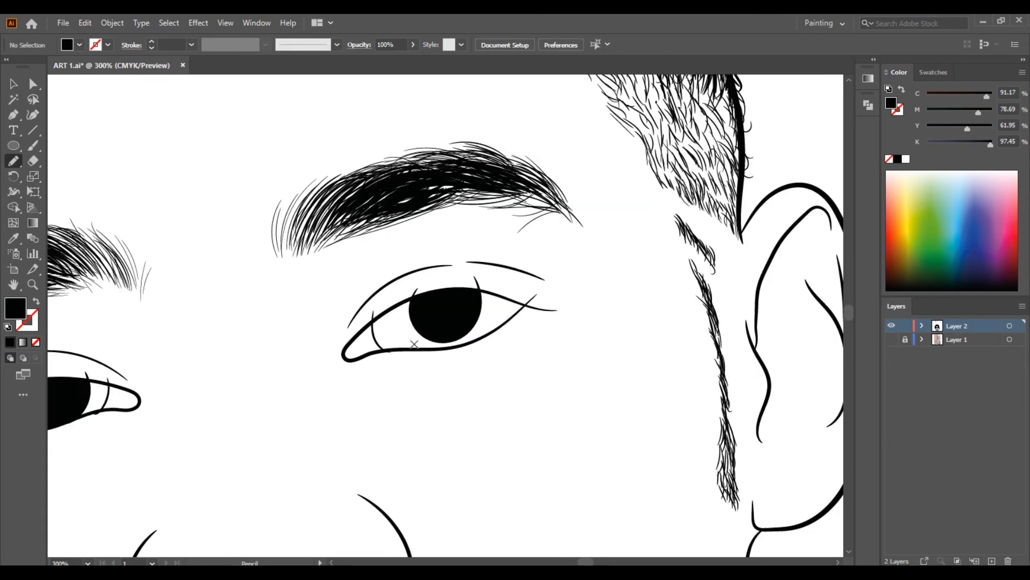
drag(334, 363, 488, 269)
key(ctrl+plus)
drag(207, 310, 413, 343)
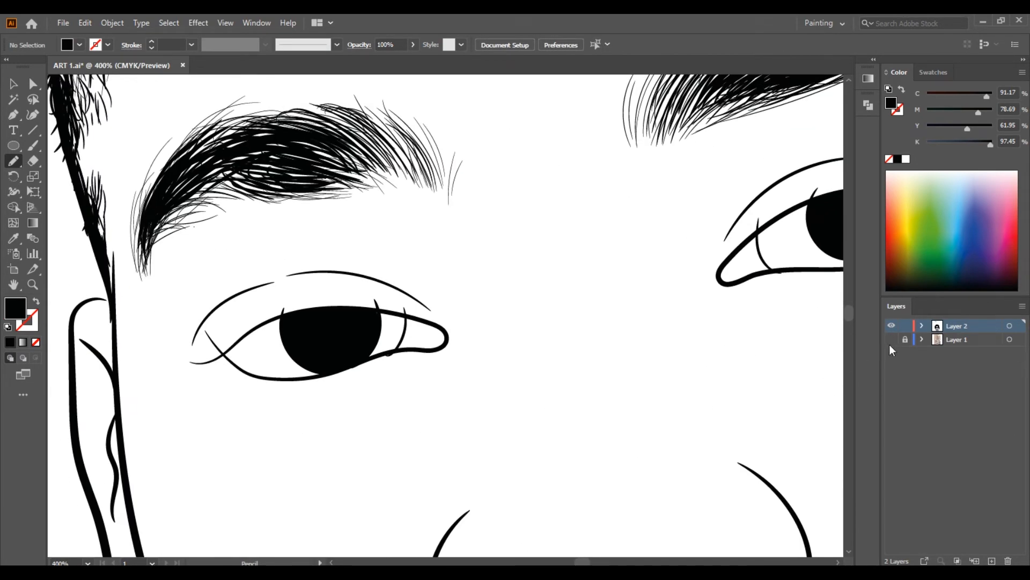
click(891, 339)
key(ctrl+plus)
key(ctrl+plus)
- Trace the upper lid of the left-hand eye with spiky lashes as a closed Pencil shape and fill it black
drag(770, 337, 678, 305)
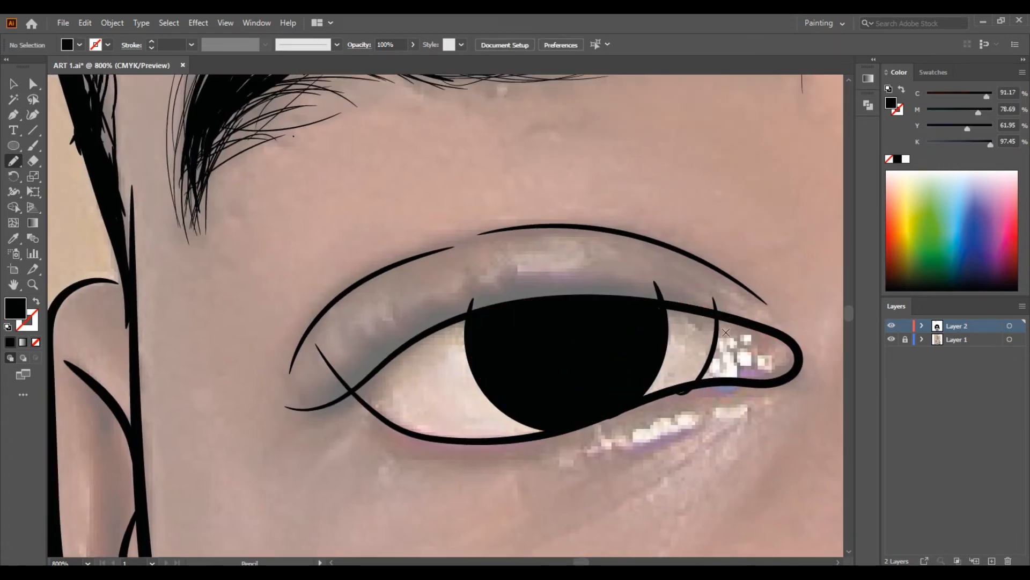
double_click(14, 162)
key(Return)
drag(748, 325, 666, 303)
key(ctrl+z)
mouse_move(767, 329)
mouse_down()
mouse_move(713, 312)
mouse_move(593, 302)
mouse_move(452, 317)
mouse_up()
mouse_move(530, 300)
mouse_down()
mouse_move(421, 332)
mouse_move(327, 406)
mouse_move(277, 391)
mouse_move(322, 377)
mouse_move(391, 327)
mouse_up()
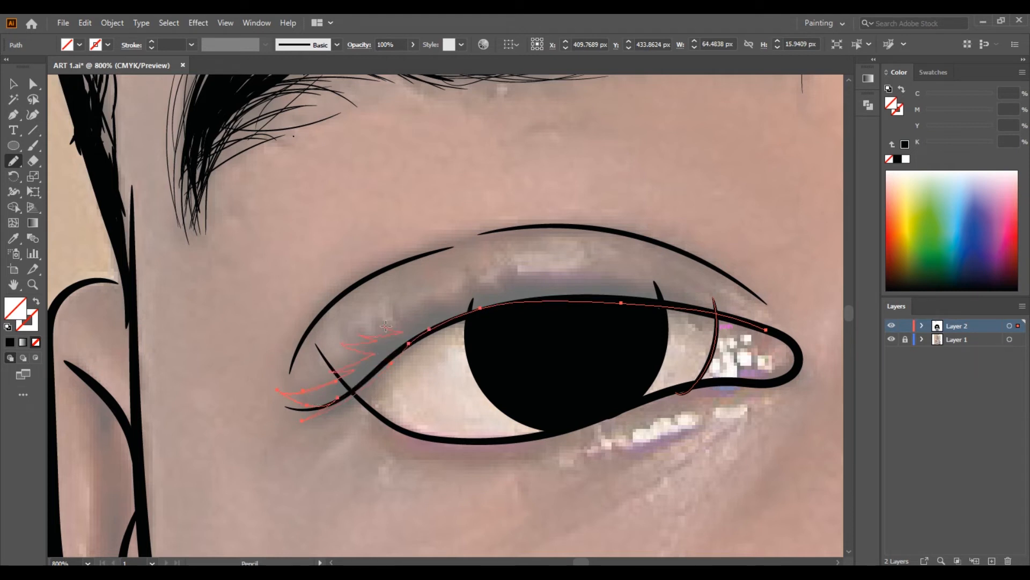
drag(395, 318, 467, 299)
drag(722, 304, 725, 306)
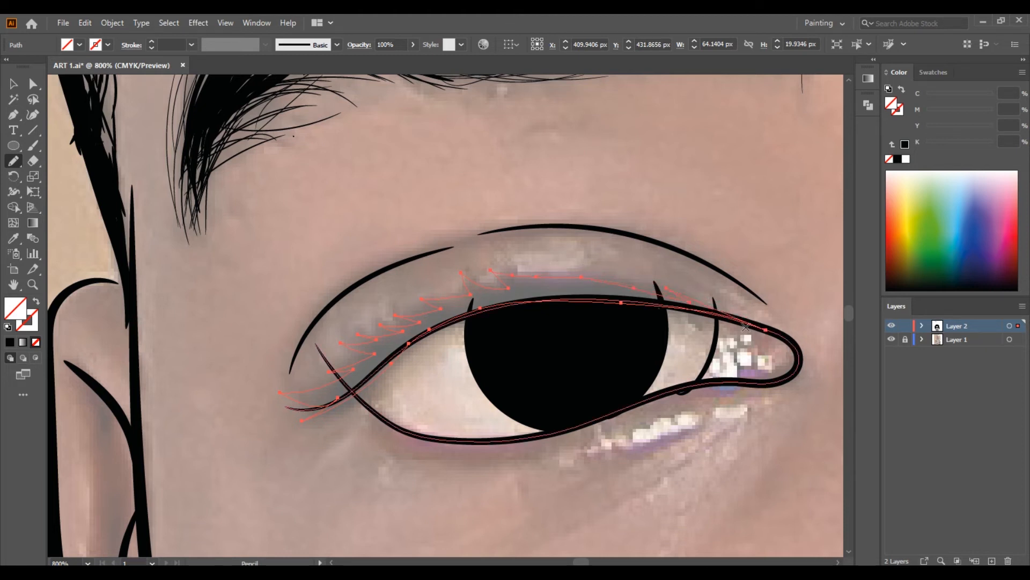
click(14, 343)
key(ctrl+shift+a)
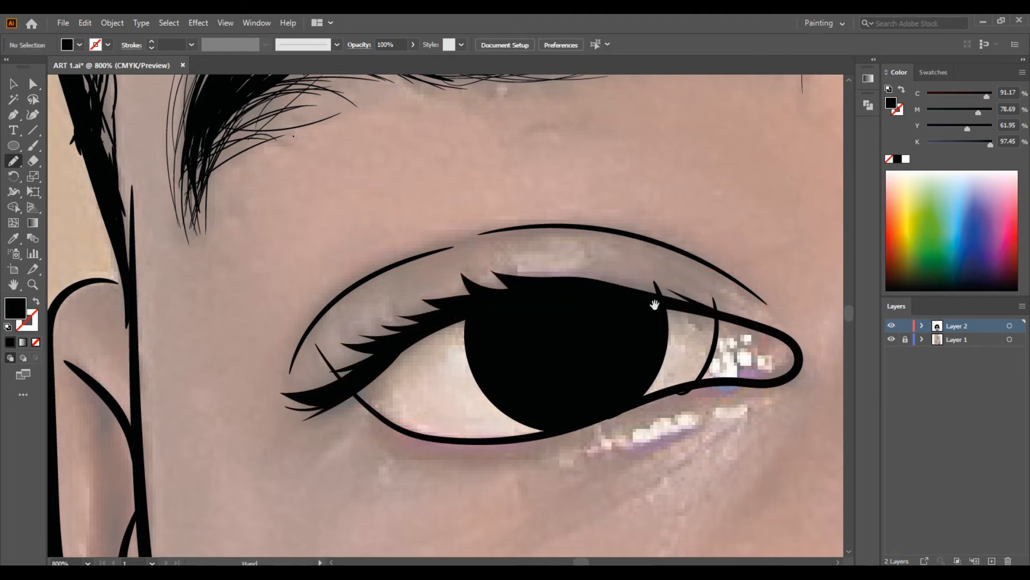
- Trace a thick upper lash line with a few outer lashes on the right-hand eye and fill it black
scroll(644, 311, right, 10)
mouse_move(397, 236)
mouse_down()
mouse_move(301, 257)
mouse_move(216, 310)
mouse_move(278, 263)
mouse_move(189, 320)
mouse_up()
key(ctrl+z)
drag(309, 219, 419, 191)
mouse_move(407, 233)
mouse_down()
mouse_move(469, 231)
mouse_move(395, 232)
mouse_move(440, 227)
mouse_move(616, 274)
mouse_up()
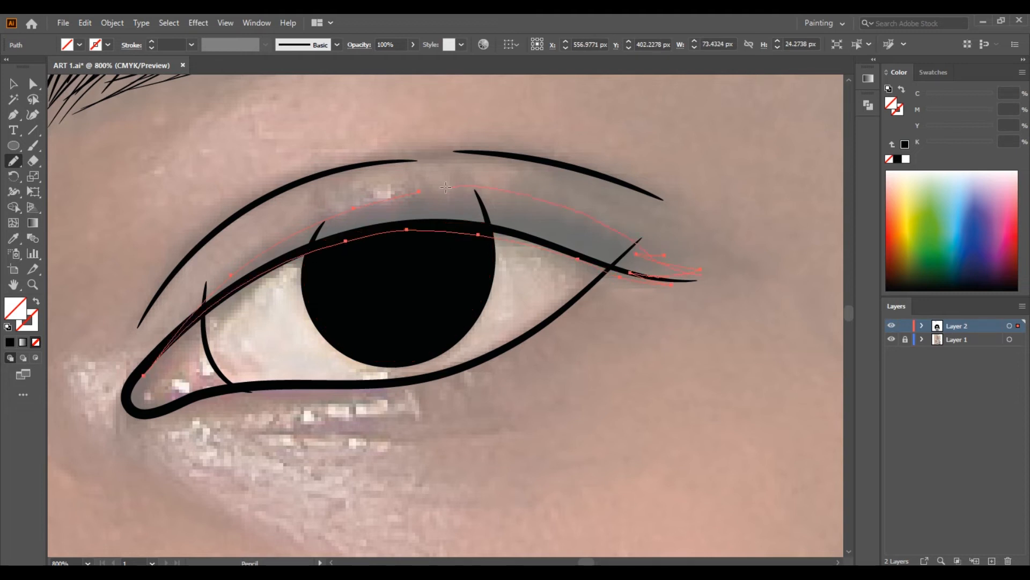
click(10, 342)
ctrl+click(329, 466)
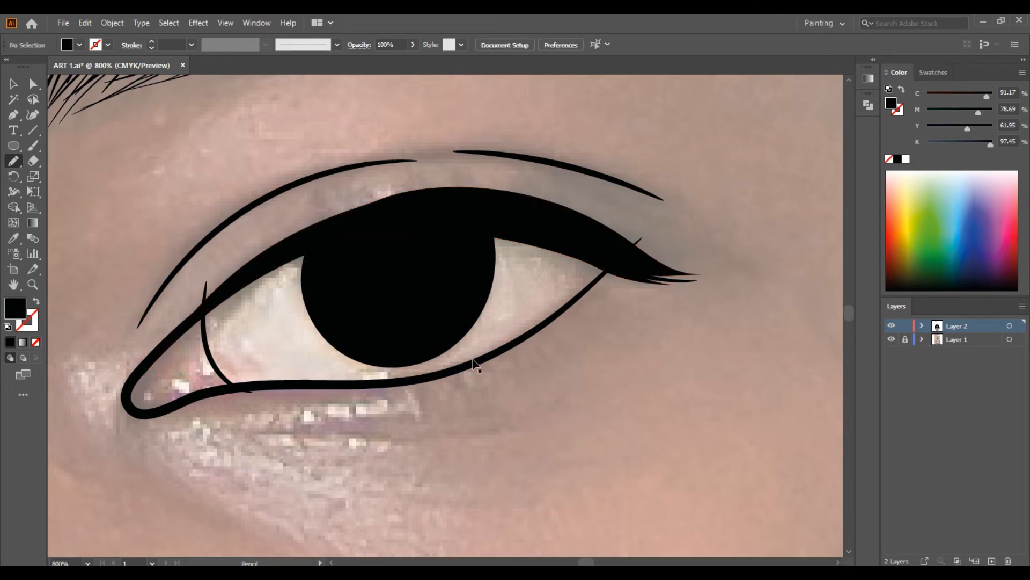
- Hide the photo on Layer 1 and check the filled eyes within the whole portrait
key(ctrl+0)
click(891, 339)
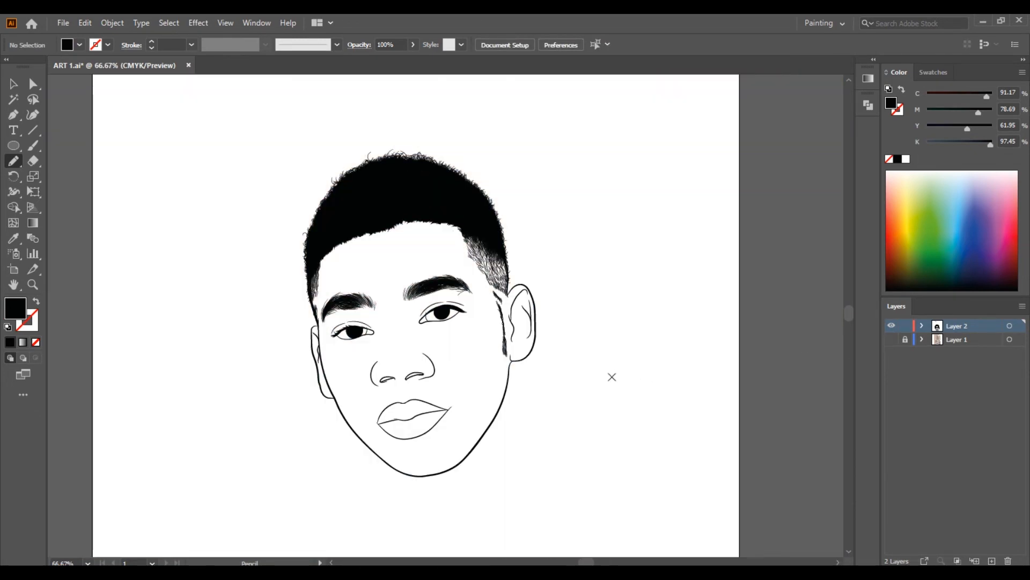
key(ctrl+minus)
key(ctrl+plus)
key(ctrl+plus)
key(ctrl+plus)
key(ctrl+plus)
key(ctrl+plus)
key(ctrl+plus)
drag(329, 381, 581, 41)
- Show the photo on Layer 1 and trace both nostrils with the Pencil as closed shapes filled solid black
click(891, 340)
key(ctrl+plus)
key(ctrl+plus)
key(ctrl+plus)
key(ctrl+plus)
drag(60, 461, 408, 231)
mouse_move(572, 243)
mouse_down()
mouse_move(373, 228)
mouse_move(327, 247)
mouse_up()
mouse_move(419, 218)
mouse_down()
mouse_move(241, 306)
mouse_move(340, 306)
mouse_move(581, 252)
mouse_move(418, 225)
mouse_up()
click(10, 342)
drag(714, 193, 187, 344)
mouse_move(719, 290)
mouse_down()
mouse_move(505, 278)
mouse_move(327, 416)
mouse_move(515, 338)
mouse_move(754, 314)
mouse_move(722, 289)
mouse_up()
click(9, 341)
- Deselect the artwork and hide the photo on Layer 1 to check the filled nostrils in the whole portrait
key(ctrl+minus)
key(ctrl+minus)
key(ctrl+minus)
key(ctrl+minus)
key(ctrl+minus)
key(ctrl+minus)
key(ctrl+minus)
click(13, 83)
click(302, 322)
click(891, 339)
key(ctrl+minus)
key(ctrl+minus)
key(ctrl+minus)
key(ctrl+minus)
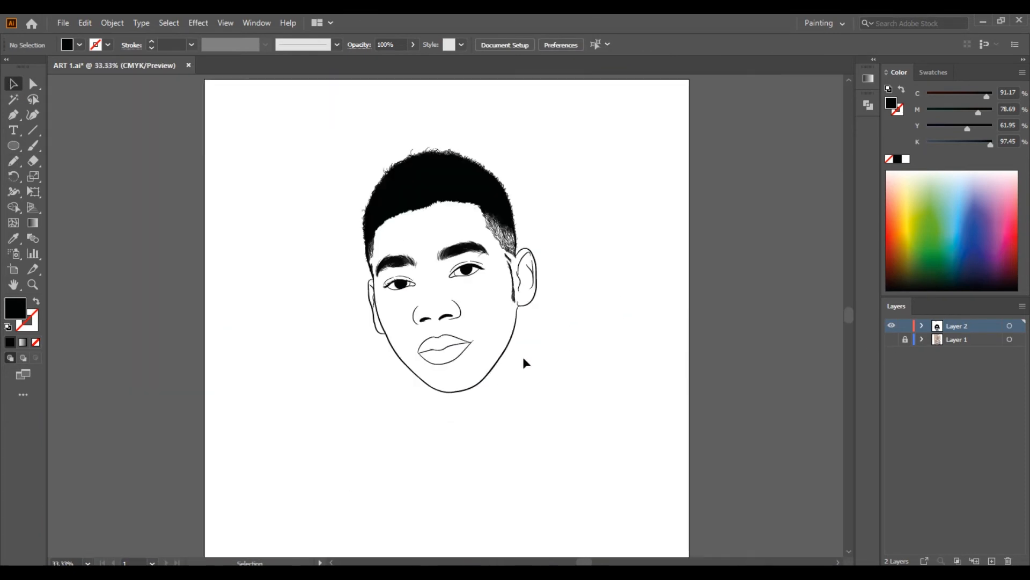
- Examine the traced eyes, nose and lips up close and against the full face
key(ctrl+plus)
key(ctrl+plus)
key(ctrl+plus)
key(ctrl+plus)
key(ctrl+plus)
key(ctrl+minus)
key(ctrl+minus)
key(ctrl+minus)
key(ctrl+minus)
key(ctrl+plus)
key(ctrl+plus)
key(ctrl+plus)
key(ctrl+plus)
key(ctrl+plus)
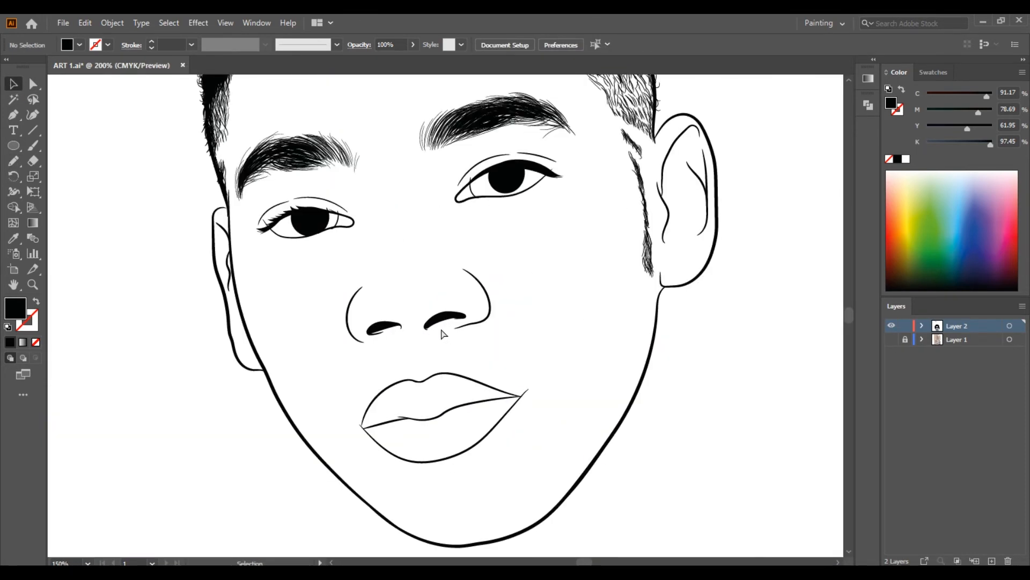
key(space)
drag(510, 172, 540, 319)
key(ctrl+minus)
key(ctrl+minus)
key(ctrl+minus)
key(ctrl+plus)
key(ctrl+plus)
key(ctrl+plus)
key(ctrl+plus)
key(space)
drag(424, 420, 515, 274)
- Save the document with the photo on Layer 1 shown again, and switch to the Paintbrush tool
click(891, 339)
key(ctrl+plus)
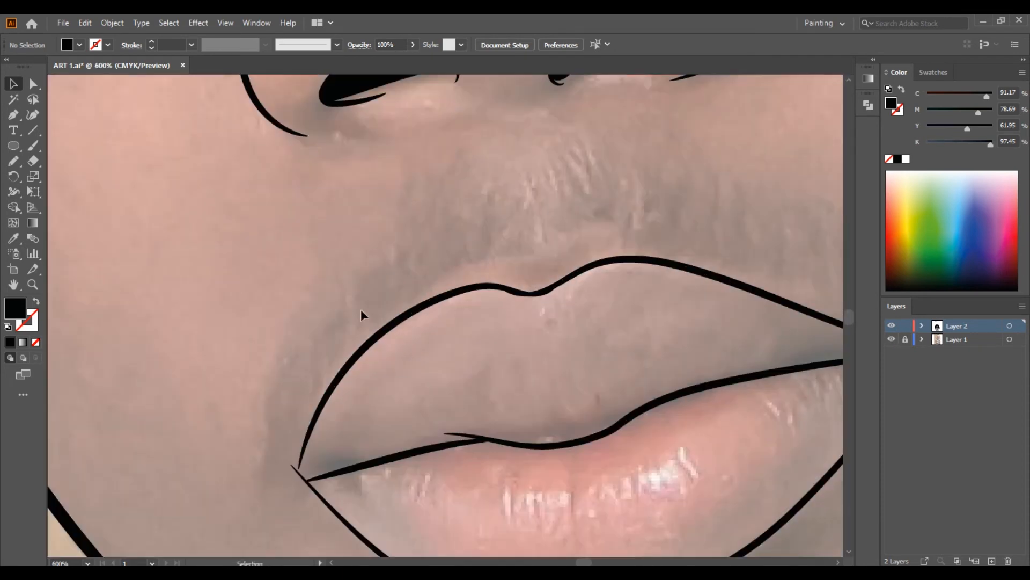
click(53, 17)
click(103, 127)
click(34, 145)
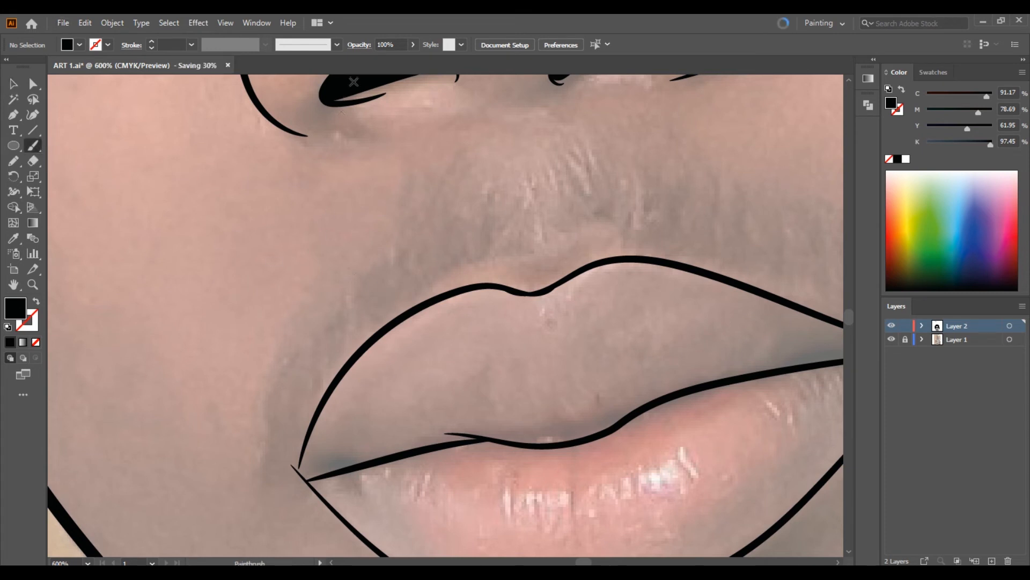
- Swap the fill and stroke so the Paintbrush draws black lines without fill, and choose another stroke weight for fine hairs
key(shift+x)
drag(322, 385, 314, 325)
key(ctrl+z)
click(191, 44)
click(172, 104)
- Paint short black hairs for the left half of the mustache, from beside the philtrum down to the corner of the mouth
drag(326, 378, 334, 322)
drag(316, 394, 317, 344)
drag(299, 434, 306, 361)
drag(310, 389, 320, 341)
drag(402, 249, 406, 179)
mouse_move(361, 322)
mouse_down()
mouse_move(375, 268)
mouse_move(405, 256)
mouse_up()
mouse_move(383, 312)
mouse_down()
mouse_move(430, 220)
mouse_move(419, 230)
mouse_up()
key(ctrl+z)
drag(437, 266, 458, 154)
drag(410, 290, 420, 198)
mouse_move(396, 304)
mouse_down()
mouse_move(420, 245)
mouse_move(414, 224)
mouse_up()
drag(382, 323, 422, 234)
drag(357, 334, 381, 250)
drag(284, 453, 286, 383)
drag(280, 407, 289, 351)
drag(285, 447, 290, 367)
mouse_move(280, 462)
mouse_down()
mouse_move(269, 391)
mouse_move(275, 408)
mouse_up()
mouse_move(281, 403)
mouse_down()
mouse_move(293, 332)
mouse_move(303, 338)
mouse_up()
mouse_move(285, 407)
mouse_down()
mouse_move(290, 354)
mouse_move(310, 324)
mouse_up()
mouse_move(325, 384)
mouse_down()
mouse_move(375, 262)
mouse_move(316, 289)
mouse_move(392, 240)
mouse_up()
- Paint the first short mustache hairs above the right half of the upper lip
drag(834, 537, 481, 505)
drag(757, 285, 759, 377)
drag(303, 293, 329, 235)
drag(287, 278, 299, 231)
drag(294, 279, 307, 232)
drag(294, 296, 316, 247)
drag(565, 355, 528, 320)
drag(465, 352, 455, 277)
drag(497, 336, 478, 306)
drag(418, 343, 425, 289)
drag(373, 320, 379, 268)
drag(356, 313, 365, 249)
drag(307, 309, 329, 255)
mouse_move(374, 321)
mouse_down()
mouse_move(365, 247)
mouse_move(387, 272)
mouse_up()
drag(394, 333, 398, 308)
drag(404, 332, 414, 272)
drag(317, 308, 333, 251)
- Set the stroke weight to 1 pt and paint hairs at the inner ends of both mustache halves beside the philtrum
click(191, 45)
click(207, 104)
drag(255, 272, 210, 225)
drag(251, 251, 225, 194)
mouse_move(264, 287)
mouse_down()
mouse_move(236, 203)
mouse_move(305, 193)
mouse_up()
key(ctrl+z)
mouse_move(273, 306)
mouse_down()
mouse_move(300, 230)
mouse_move(250, 187)
mouse_up()
drag(315, 266, 298, 197)
drag(285, 310, 304, 263)
drag(91, 287, 114, 208)
drag(89, 330, 86, 270)
mouse_move(96, 311)
mouse_down()
mouse_move(109, 248)
mouse_move(134, 235)
mouse_up()
drag(124, 317, 154, 262)
drag(89, 299, 104, 226)
drag(97, 324, 119, 208)
- Thicken the inner and middle part of the mustache's right half with more overlapping hairs
drag(206, 261, 196, 219)
drag(244, 255, 210, 210)
mouse_move(216, 292)
mouse_down()
mouse_move(214, 244)
mouse_move(267, 283)
mouse_move(244, 201)
mouse_up()
drag(271, 306, 317, 197)
drag(333, 257, 325, 201)
drag(291, 320, 315, 273)
drag(341, 294, 348, 229)
drag(357, 269, 344, 224)
drag(510, 341, 471, 261)
drag(449, 338, 417, 257)
drag(416, 336, 399, 241)
drag(360, 310, 359, 230)
drag(385, 297, 363, 227)
drag(440, 308, 417, 251)
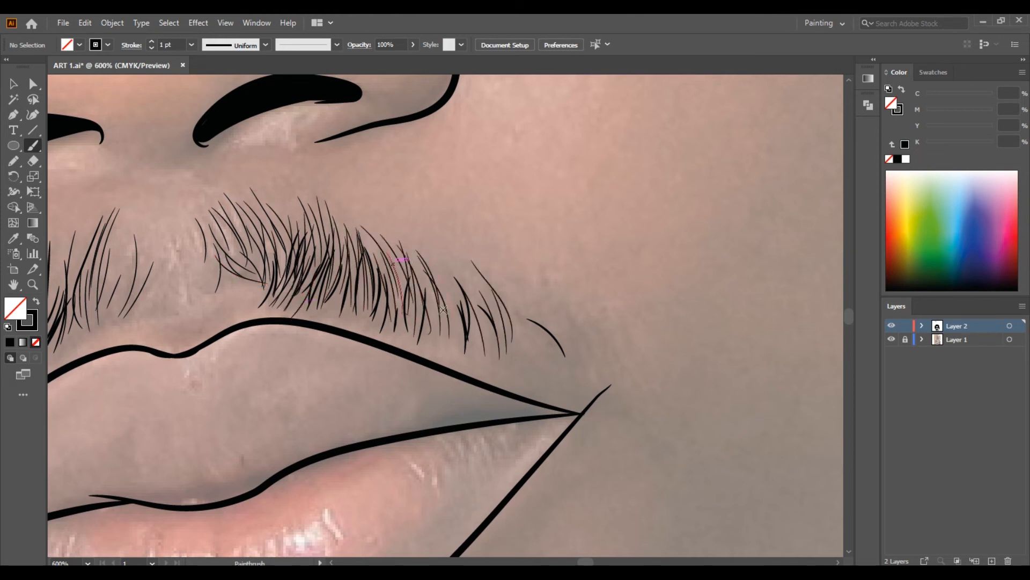
- Extend the right half of the mustache with hairs tapering towards the right corner of the mouth
drag(461, 335, 418, 251)
drag(498, 341, 468, 273)
drag(547, 366, 529, 323)
mouse_move(589, 355)
mouse_down()
mouse_move(571, 320)
mouse_move(616, 360)
mouse_up()
drag(544, 289, 573, 366)
drag(542, 267, 571, 350)
drag(494, 265, 524, 363)
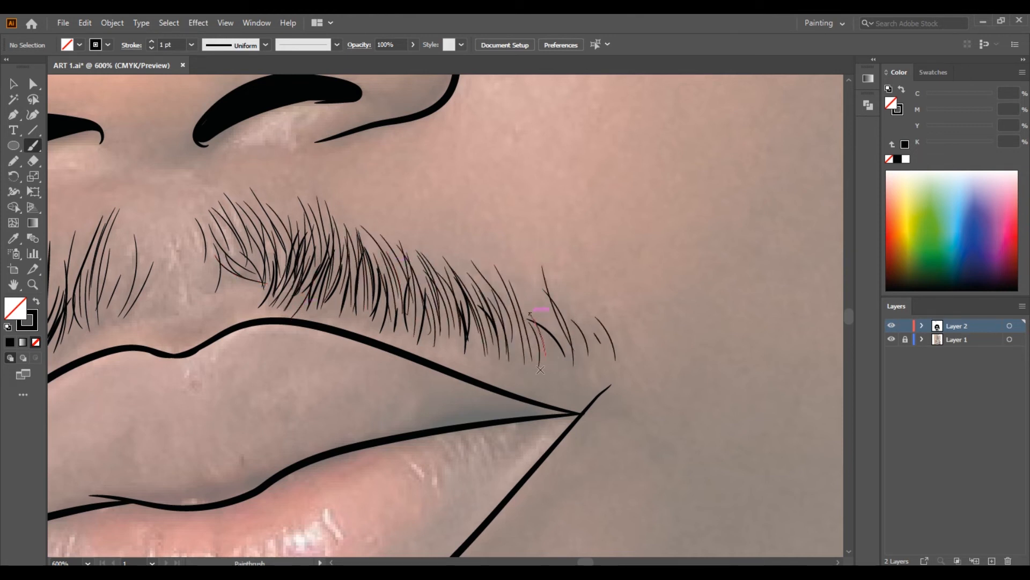
drag(518, 293, 541, 380)
drag(546, 339, 560, 389)
drag(523, 270, 567, 338)
drag(563, 344, 571, 389)
drag(460, 251, 486, 315)
drag(413, 241, 457, 324)
mouse_move(433, 254)
mouse_down()
mouse_move(468, 328)
mouse_move(481, 318)
mouse_up()
- Fill out the left half of the mustache with denser hairs along its whole length
scroll(467, 290, left, 3)
mouse_move(346, 222)
mouse_down()
mouse_move(357, 285)
mouse_move(316, 339)
mouse_up()
drag(275, 351, 261, 424)
drag(287, 334, 269, 402)
drag(249, 375, 234, 444)
drag(191, 491, 207, 548)
drag(304, 307, 279, 367)
drag(356, 261, 324, 352)
mouse_move(388, 220)
mouse_down()
mouse_move(363, 277)
mouse_move(363, 336)
mouse_up()
drag(427, 217, 414, 294)
drag(424, 196, 389, 308)
drag(400, 203, 372, 276)
drag(439, 228, 418, 301)
drag(382, 287, 369, 320)
drag(380, 289, 358, 351)
drag(366, 303, 352, 353)
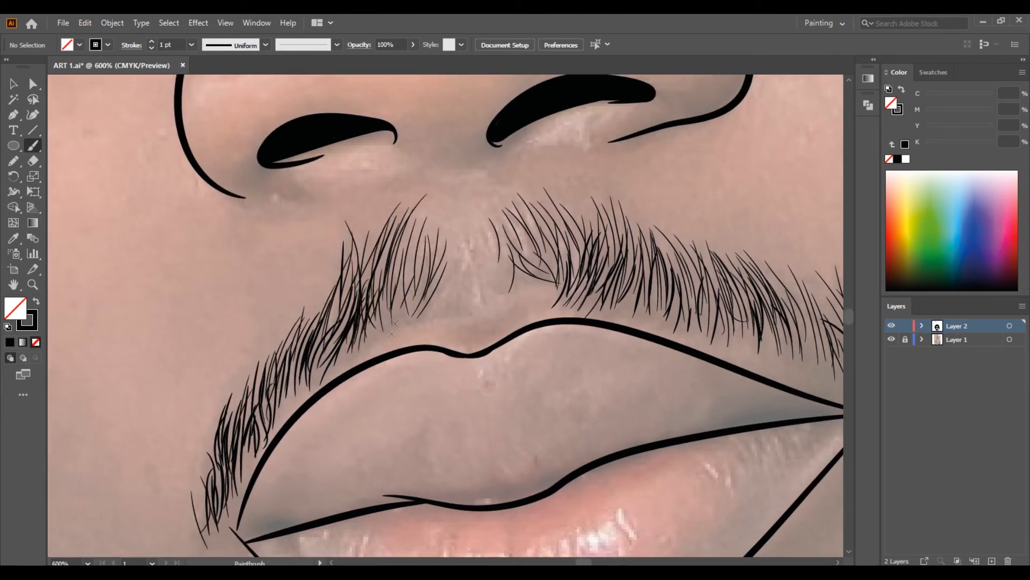
- Check the mustache in the whole portrait, hiding the photo on Layer 1 and showing it again
key(ctrl+minus)
key(ctrl+minus)
key(ctrl+minus)
key(ctrl+minus)
key(ctrl+minus)
key(ctrl+minus)
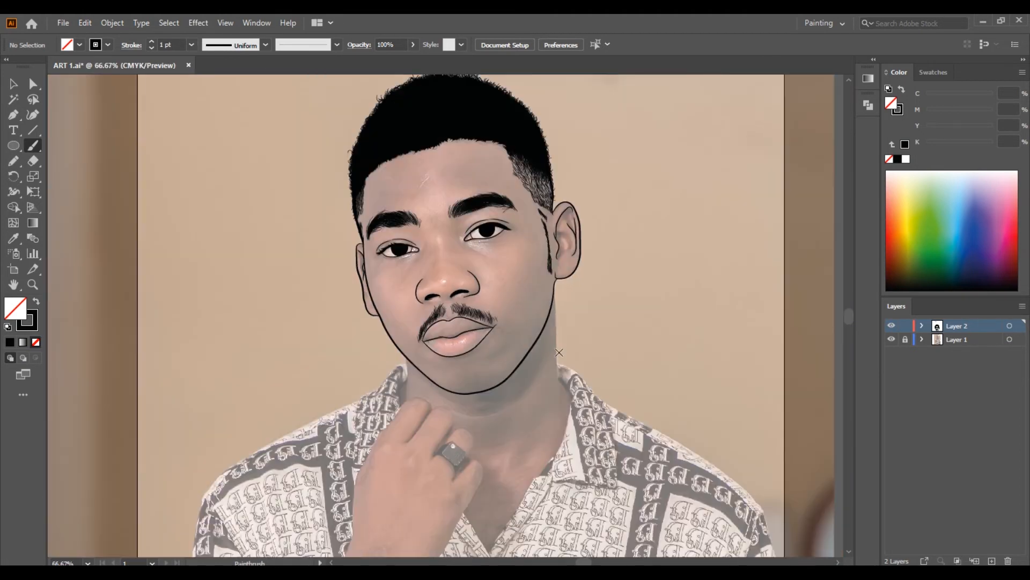
click(892, 339)
click(891, 340)
- Paint thin 1 pt beard hairs across the chin just above the jawline
key(ctrl+plus)
key(ctrl+plus)
key(ctrl+plus)
key(ctrl+plus)
key(ctrl+plus)
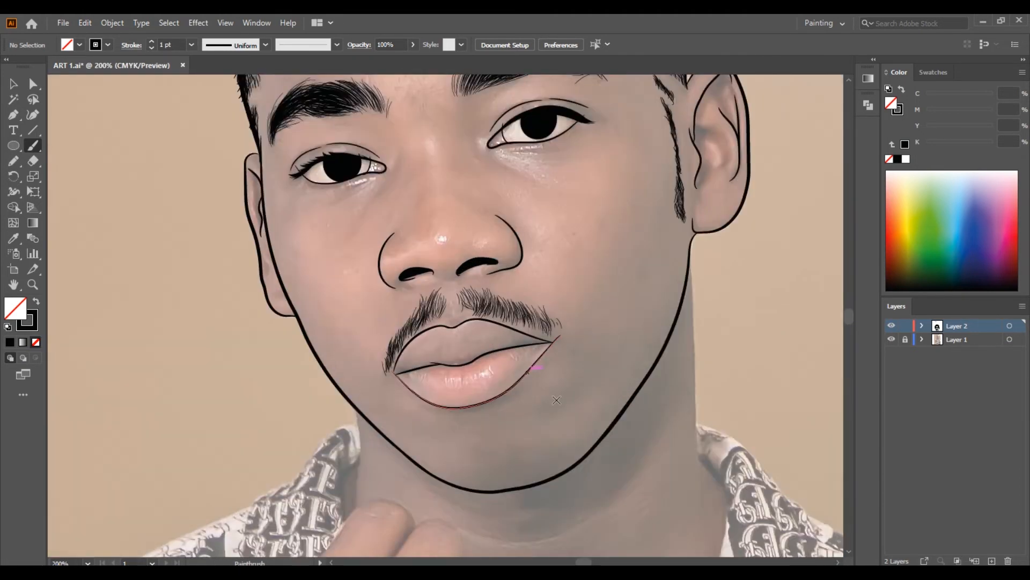
drag(591, 449, 465, 90)
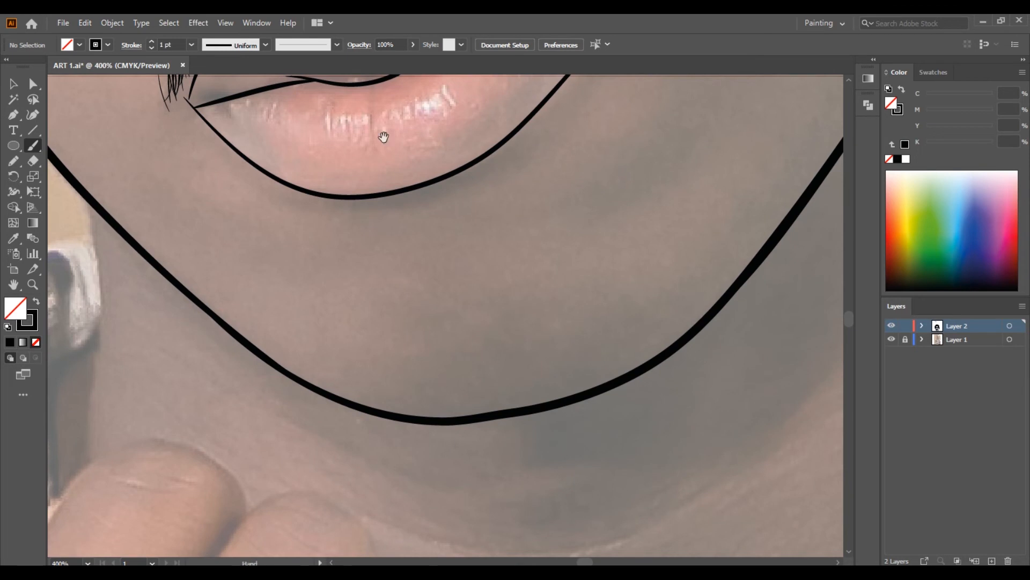
drag(384, 137, 390, 282)
drag(437, 481, 401, 350)
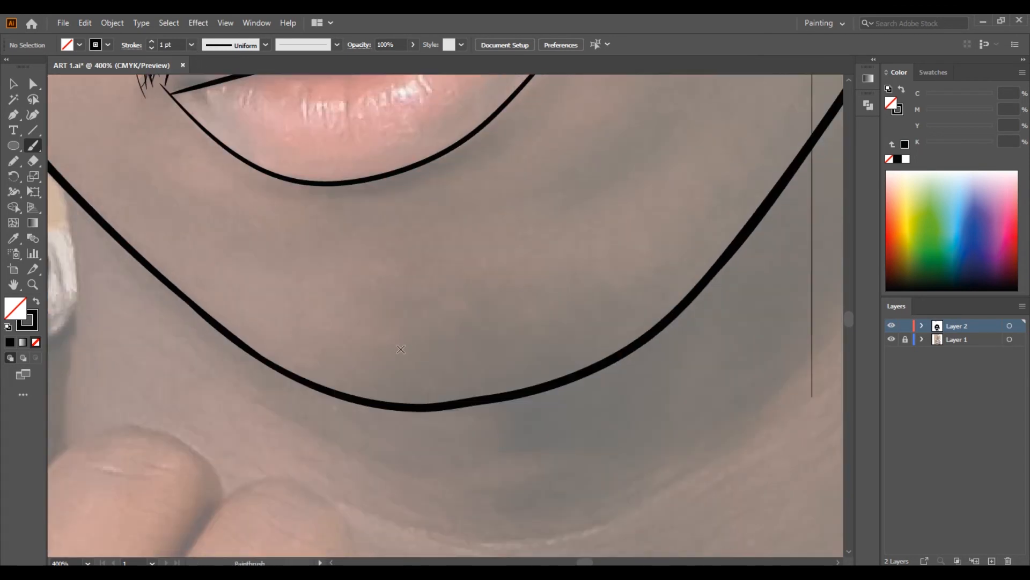
drag(418, 316, 435, 353)
drag(446, 326, 456, 364)
drag(413, 353, 420, 388)
drag(471, 319, 480, 364)
drag(450, 339, 466, 378)
drag(488, 309, 490, 354)
drag(542, 307, 550, 353)
drag(606, 293, 609, 336)
drag(381, 279, 423, 358)
drag(393, 342, 383, 394)
drag(575, 302, 569, 346)
drag(589, 295, 581, 336)
drag(613, 283, 603, 325)
drag(555, 323, 544, 379)
drag(529, 336, 515, 392)
drag(511, 335, 505, 384)
drag(462, 286, 486, 349)
drag(452, 289, 477, 359)
drag(436, 304, 453, 368)
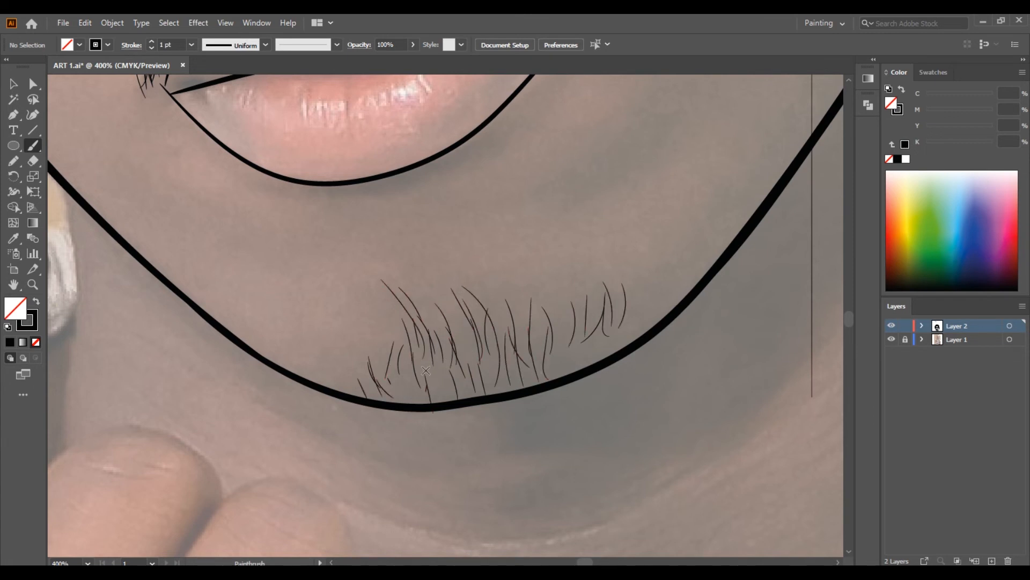
- Continue the chin beard with more hairs along the right side of the jawline
drag(585, 295, 580, 343)
drag(574, 300, 558, 376)
drag(631, 295, 609, 340)
drag(647, 291, 631, 333)
drag(671, 275, 636, 333)
drag(680, 262, 668, 308)
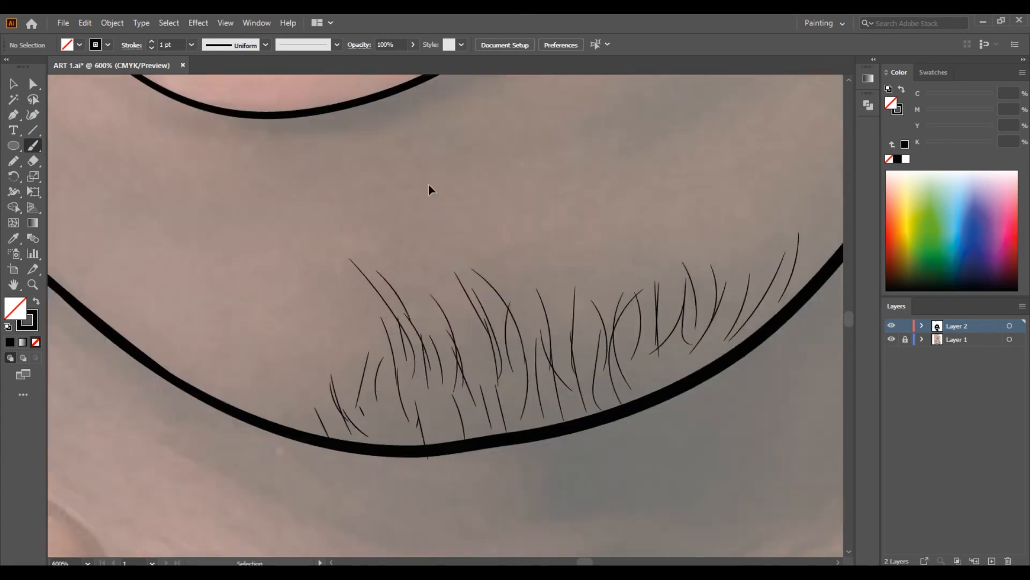
- Compare the whole line portrait with the photo by toggling the visibility of both layers, leaving Layer 1 hidden
key(ctrl+0)
click(891, 339)
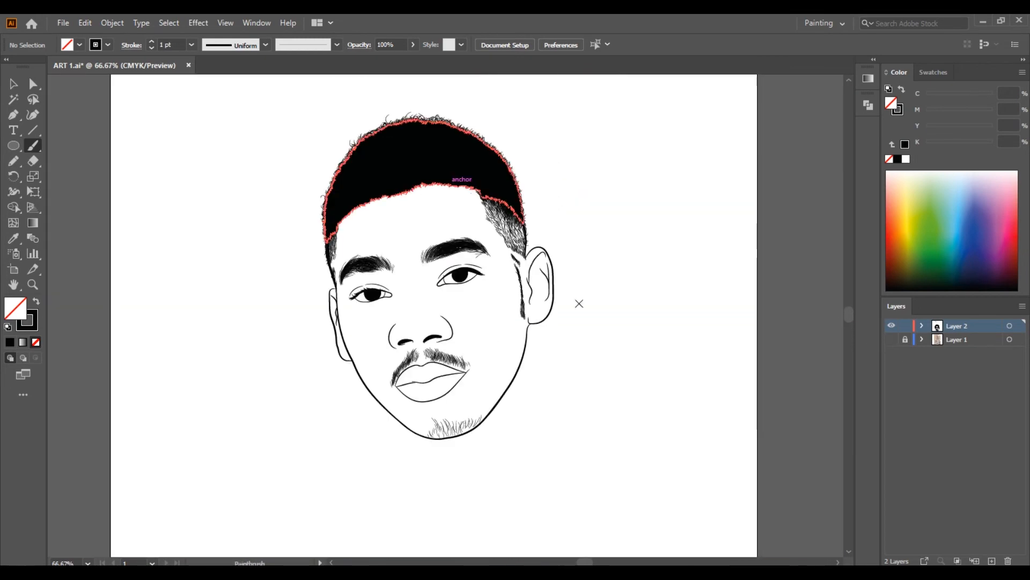
click(892, 326)
click(892, 326)
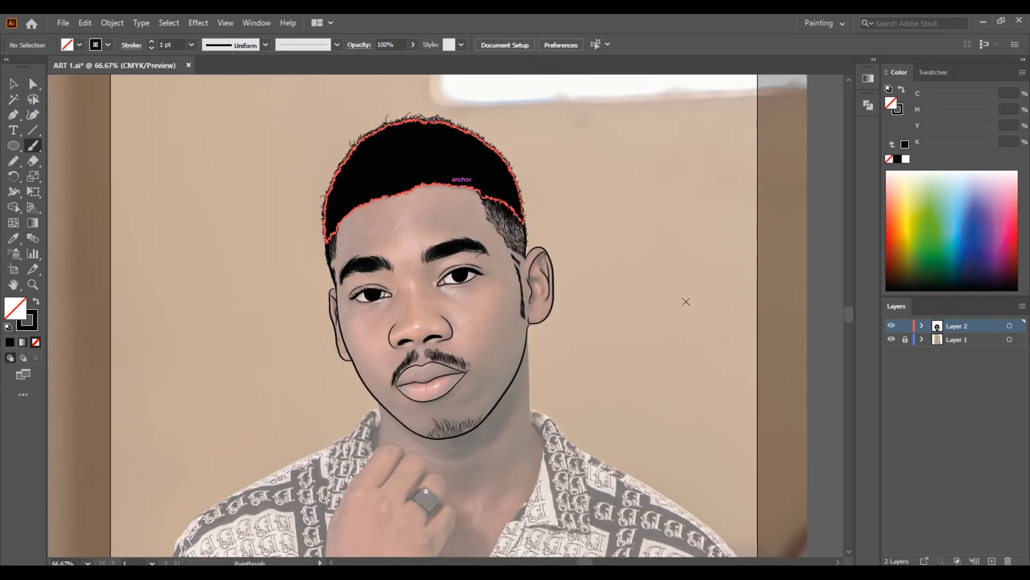
click(891, 326)
click(891, 326)
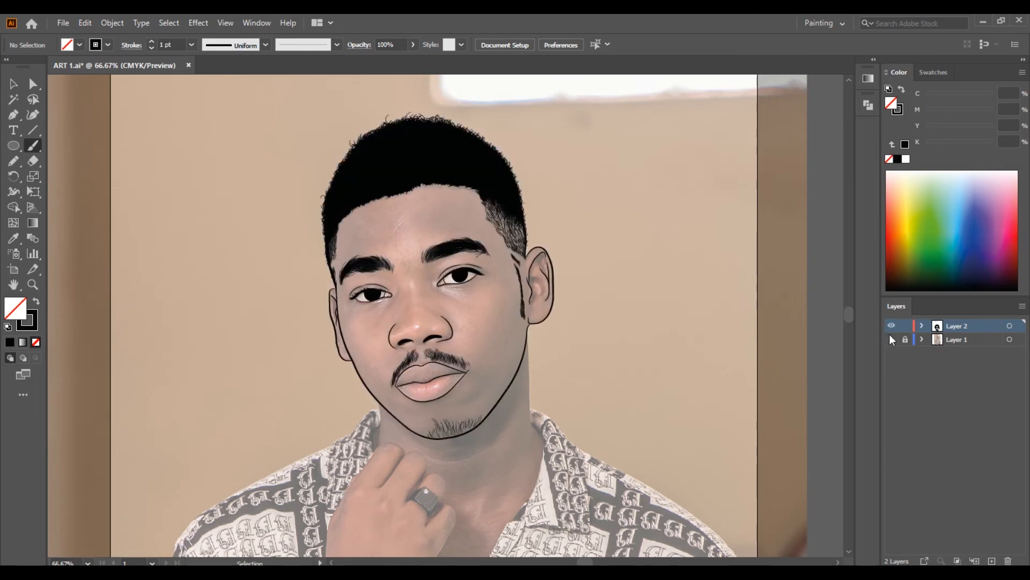
click(892, 339)
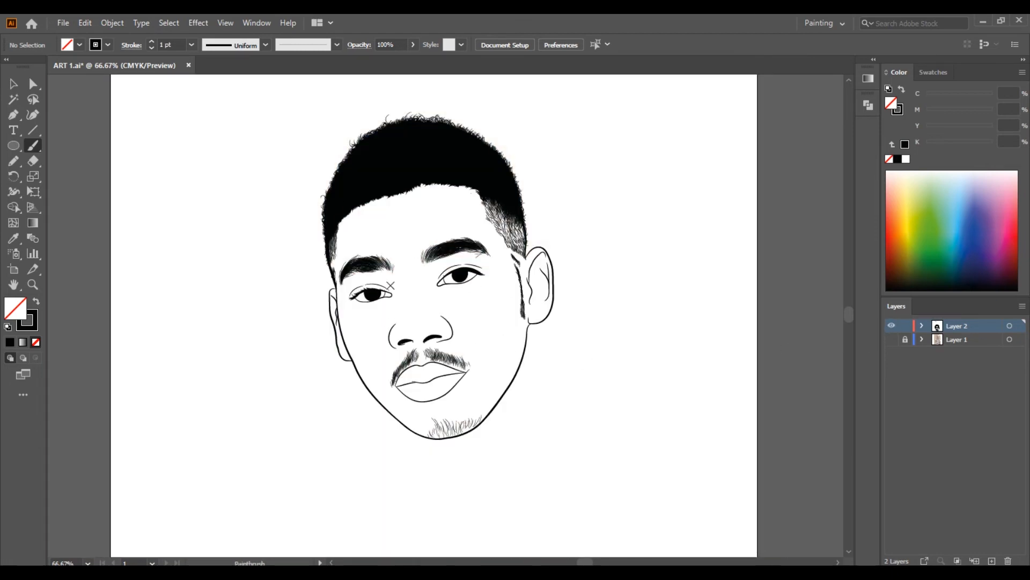
- Examine the line art up close around the left ear's upper edge, the temple and the outer eyebrow
scroll(397, 287, up, 5)
drag(510, 389, 690, 344)
key(ctrl+=)
key(ctrl+=)
mouse_move(124, 209)
mouse_down()
mouse_move(310, 340)
mouse_move(290, 340)
mouse_up()
key(ctrl+=)
key(ctrl+=)
ctrl+click(226, 337)
scroll(495, 293, up, 1)
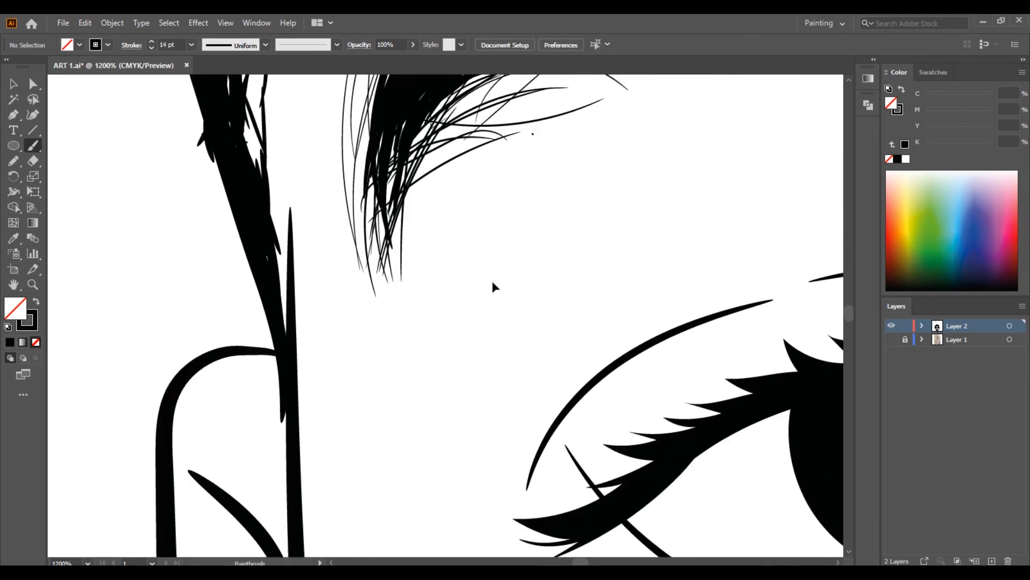
- Examine the line art around the left eye and the neighbouring ear and nose outlines
key(ctrl+minus)
key(ctrl+minus)
key(ctrl+minus)
key(ctrl+minus)
key(ctrl+minus)
key(ctrl+minus)
key(ctrl+minus)
key(ctrl+minus)
key(ctrl+=)
key(ctrl+=)
key(ctrl+=)
key(ctrl+=)
key(ctrl+=)
key(ctrl+=)
drag(686, 363, 443, 180)
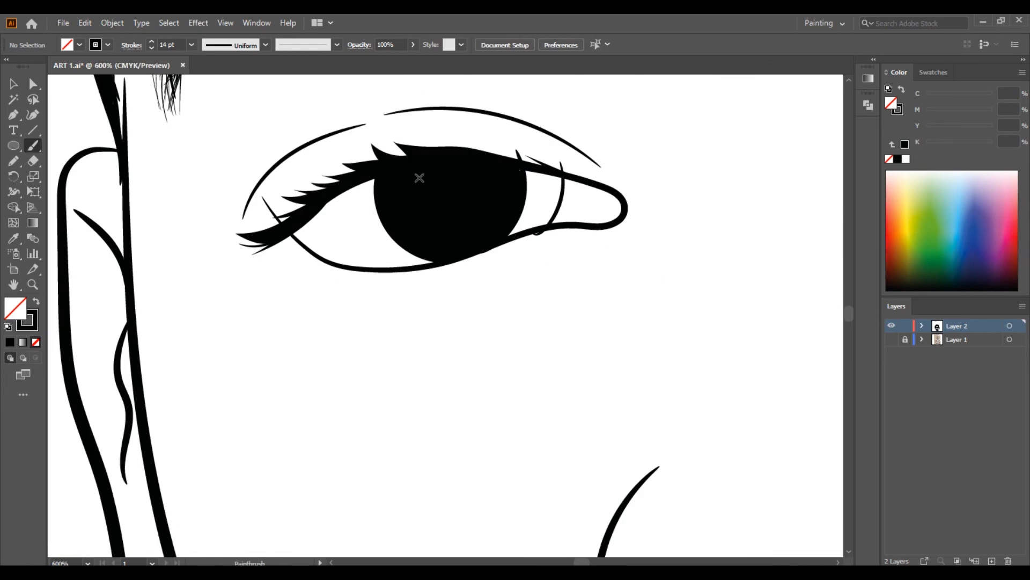
- Show Layer 1, extend the upper lip outline past the left mouth corner and repaint the mouth line's left end through that corner
scroll(420, 177, down, 10)
ctrl+click(364, 309)
drag(363, 312, 353, 345)
ctrl+click(403, 324)
click(891, 338)
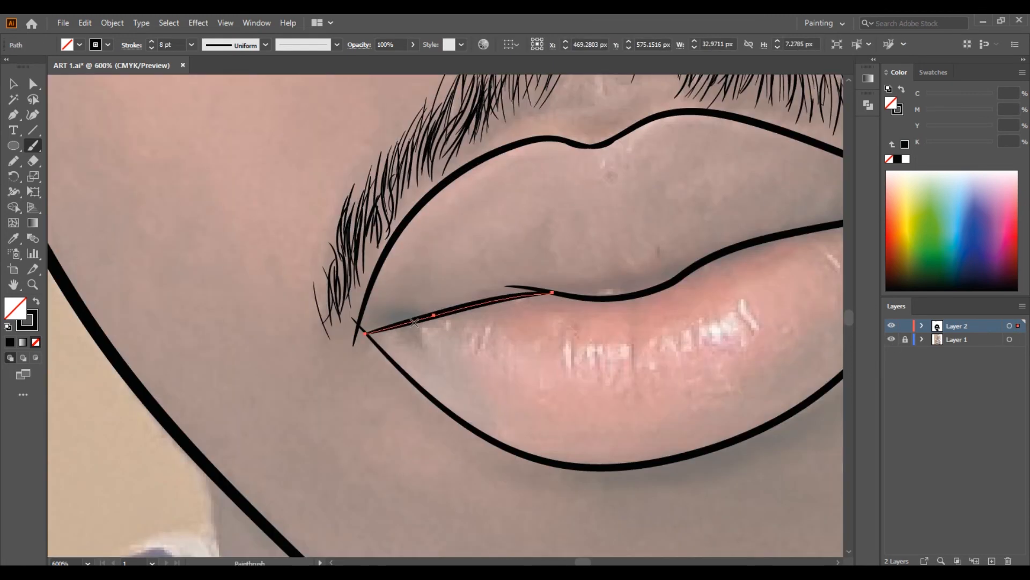
drag(361, 324, 548, 293)
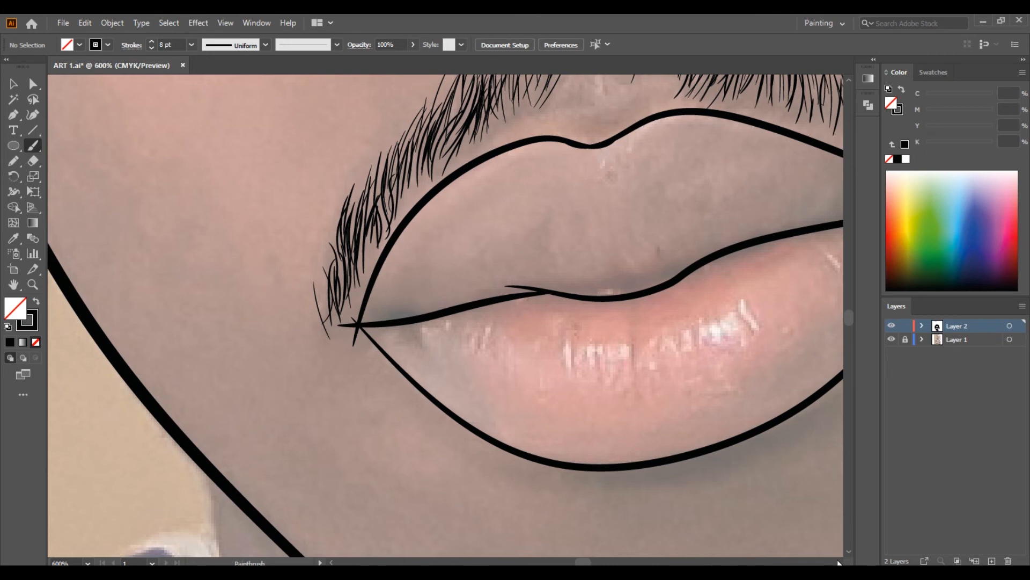
- Extend the upper lip outline past the right mouth corner so that the lip lines cross there
scroll(814, 473, right, 6)
ctrl+click(652, 227)
ctrl+click(649, 181)
ctrl+click(648, 197)
drag(657, 199, 698, 205)
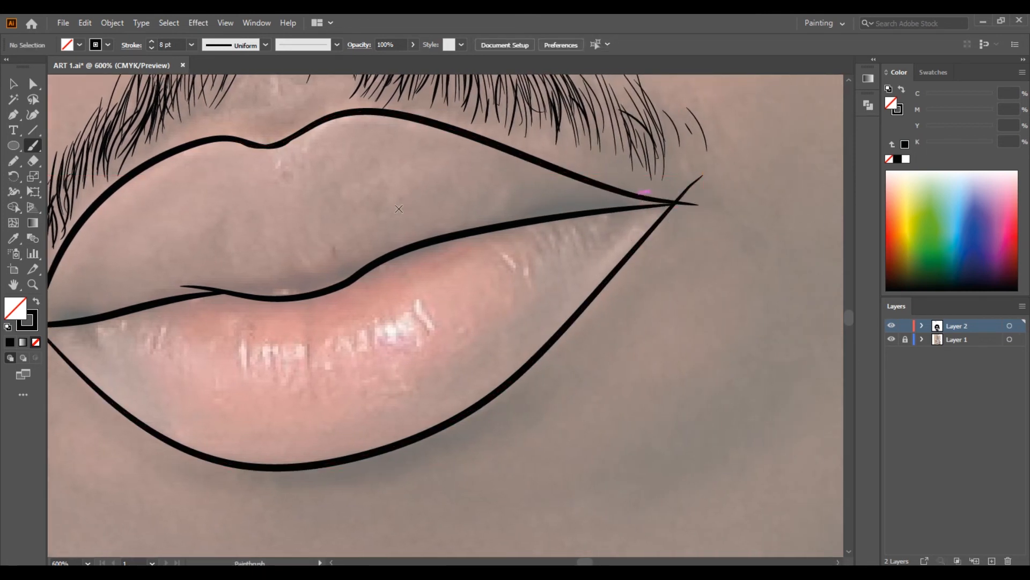
- Hide the photo on Layer 1 to leave only the line portrait showing
key(ctrl+minus)
key(ctrl+minus)
key(ctrl+minus)
key(ctrl+minus)
key(ctrl+minus)
key(ctrl+minus)
key(ctrl+plus)
click(891, 339)
scroll(847, 82, up, 5)
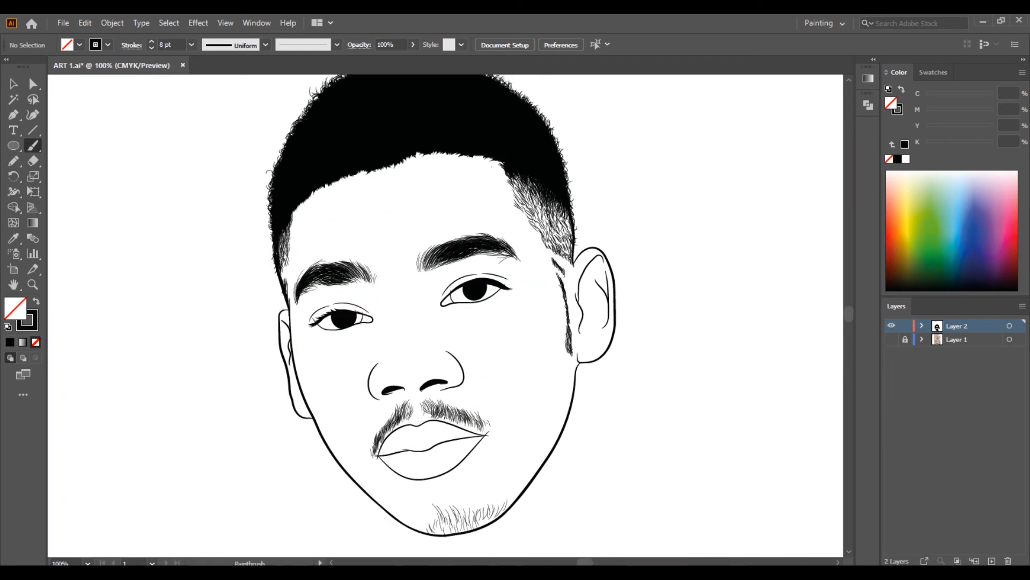
- Select the whole line portrait and expand its appearance
click(13, 83)
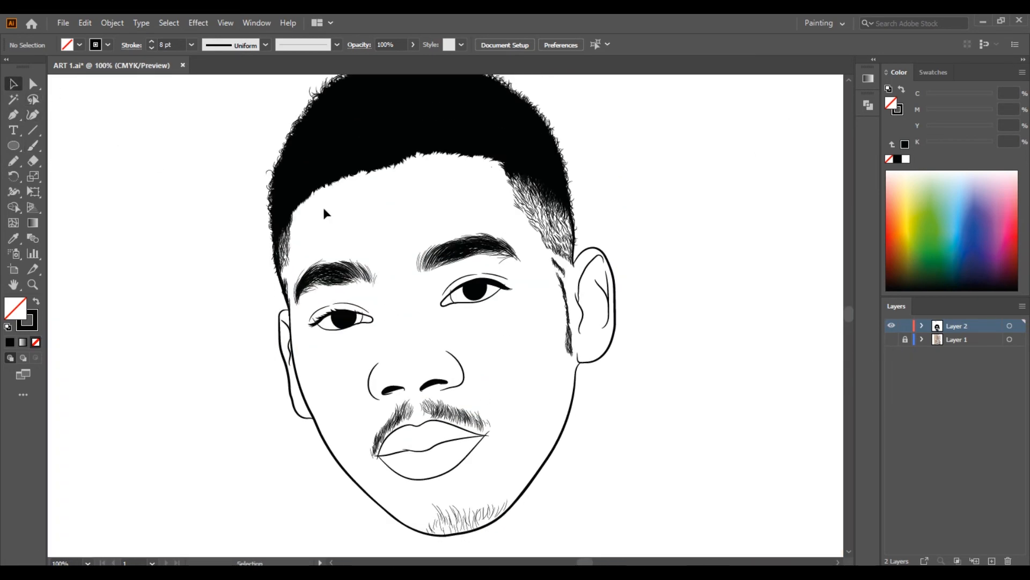
key(ctrl+minus)
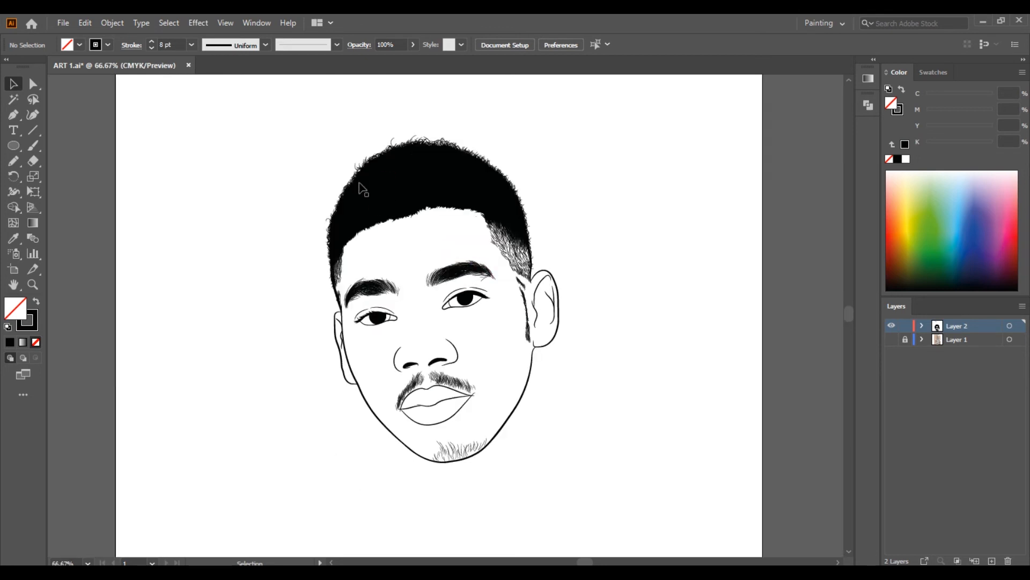
drag(222, 172, 280, 225)
mouse_move(256, 148)
mouse_down()
mouse_move(532, 106)
mouse_move(611, 522)
mouse_up()
scroll(323, 142, up, 2)
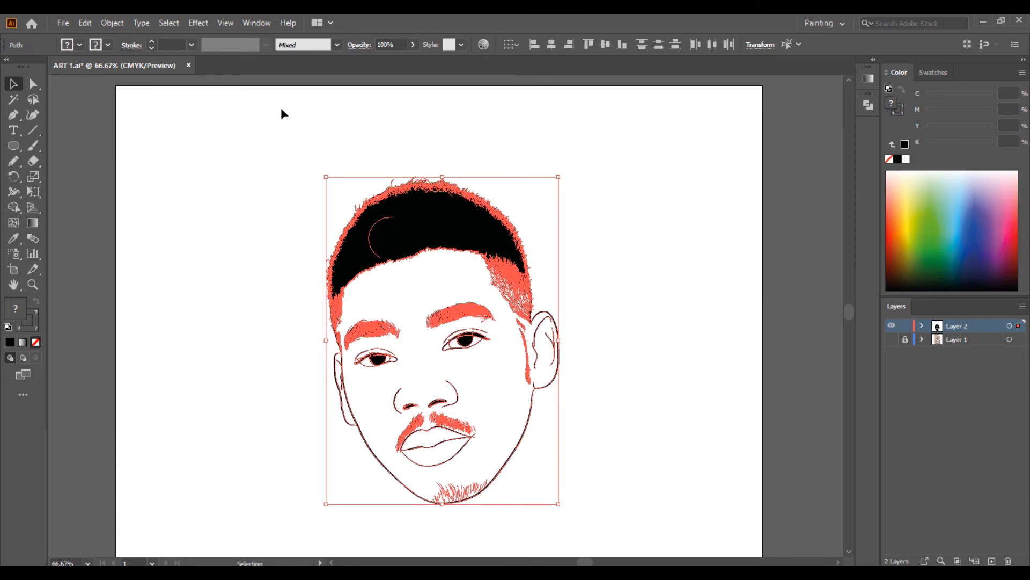
click(112, 23)
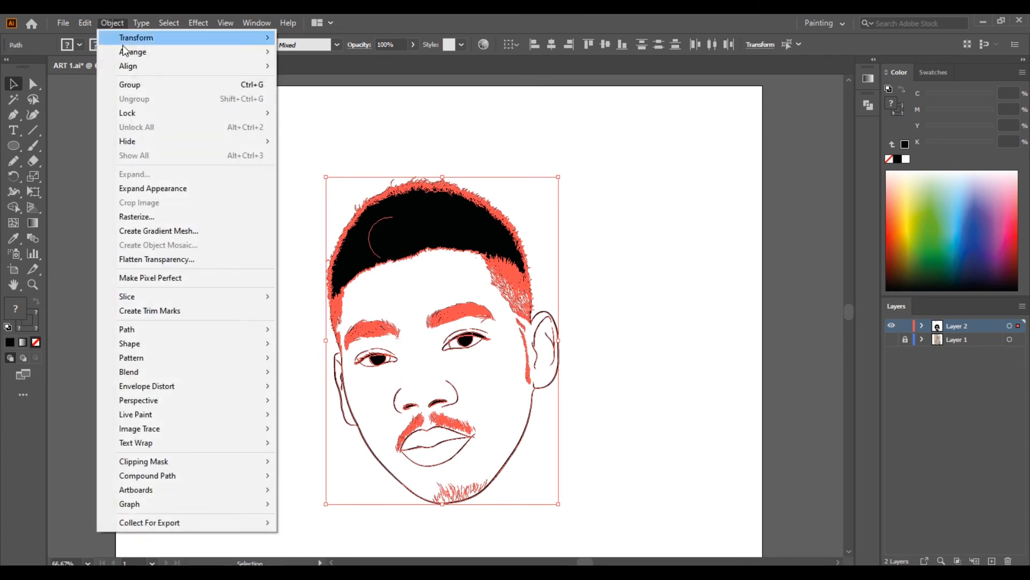
click(182, 188)
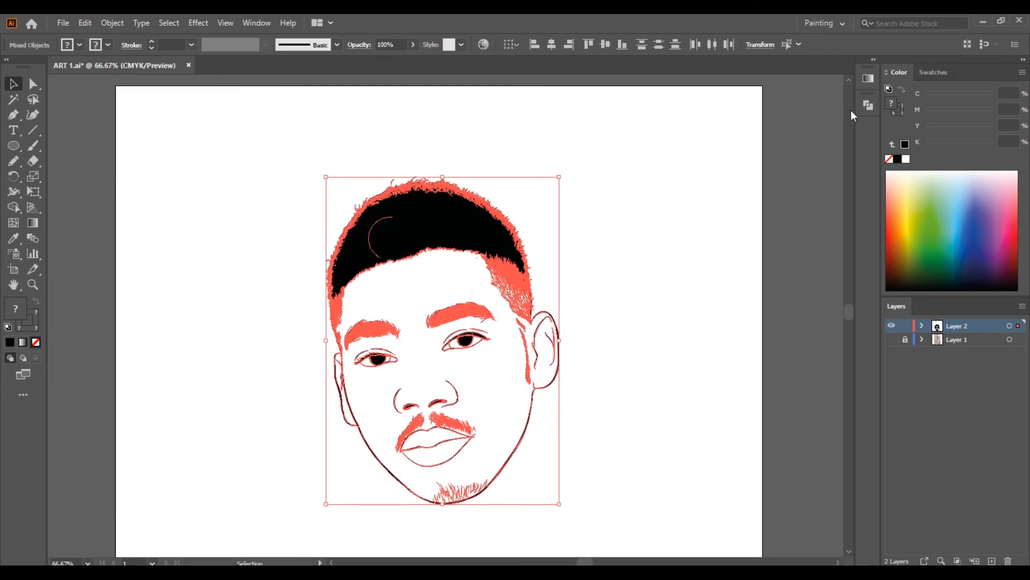
- Split the expanded portrait at its overlaps with the Pathfinder Divide operation and deselect it
click(867, 106)
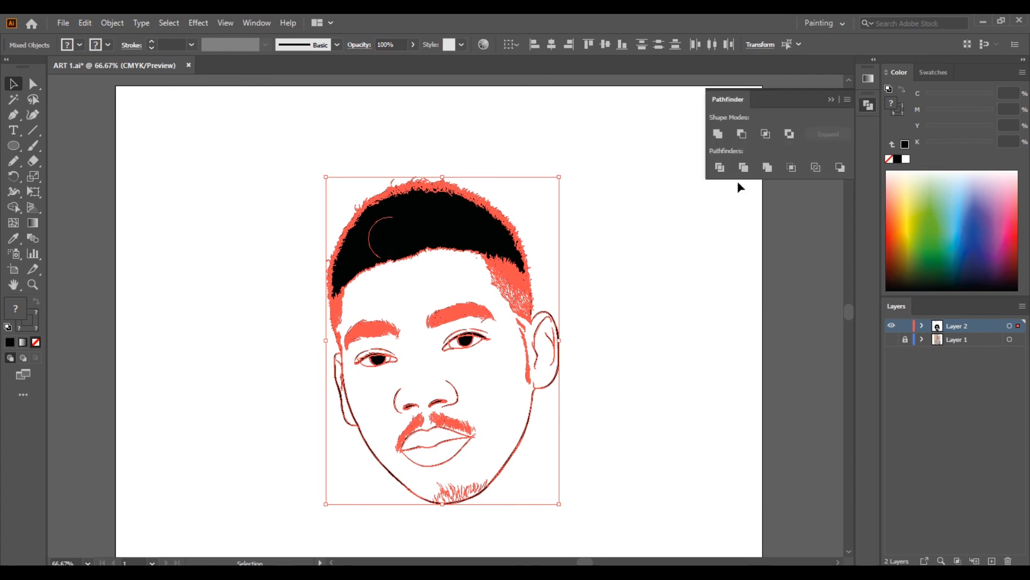
click(719, 168)
click(33, 85)
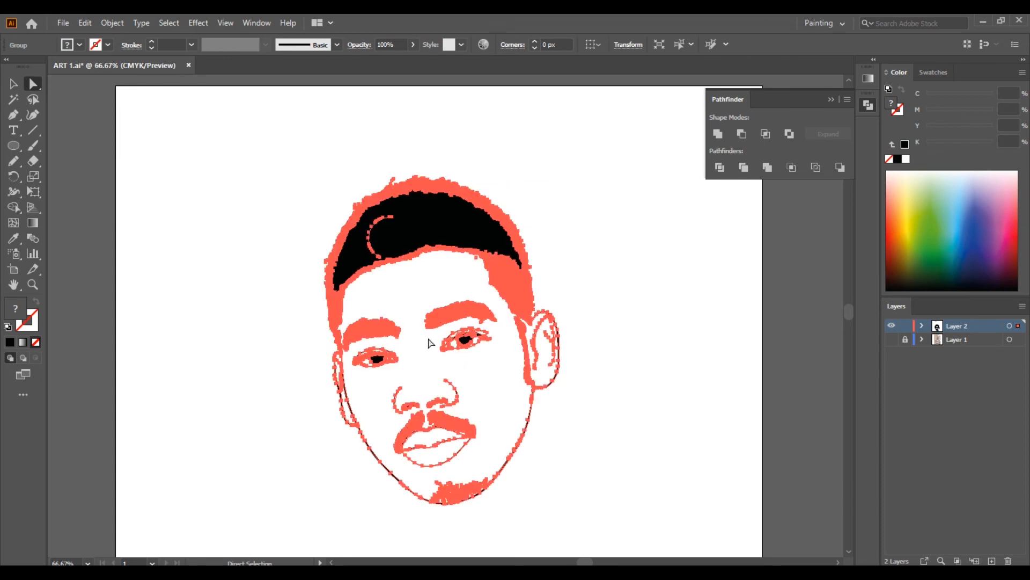
click(585, 156)
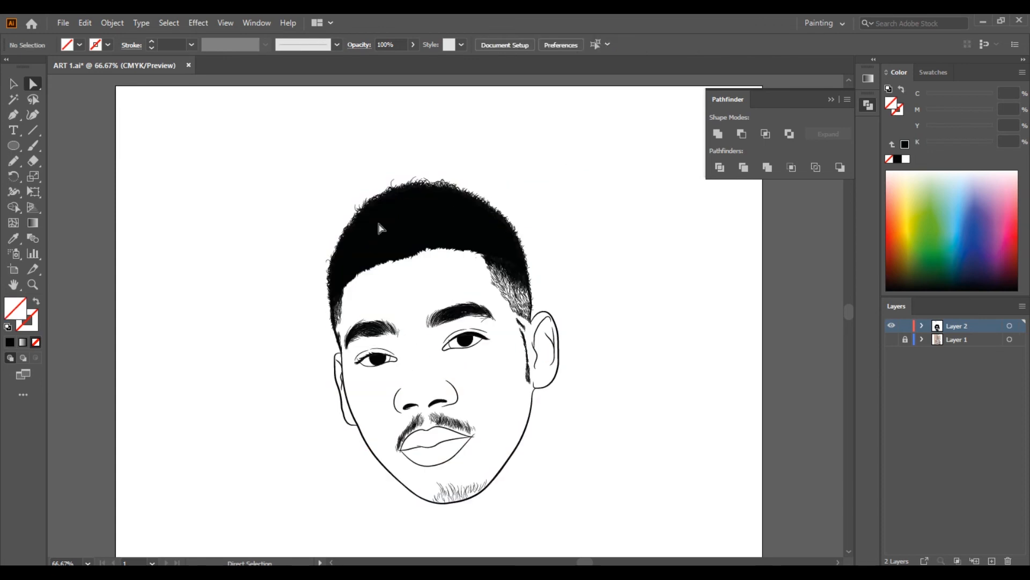
- Delete the stray line ends above the left eye's upper lid and below its inner corner
scroll(473, 269, down, 2)
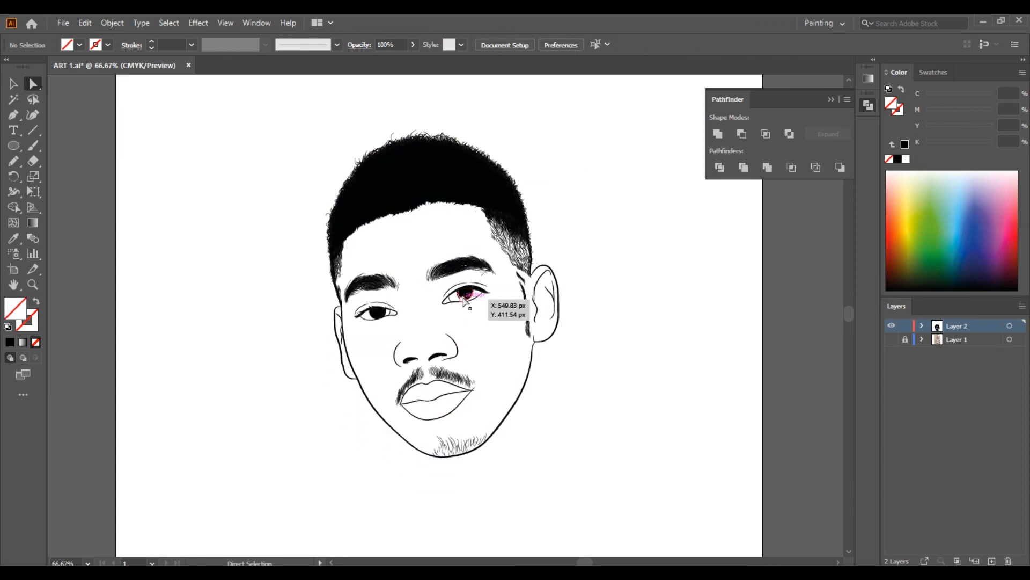
scroll(408, 351, up, 4)
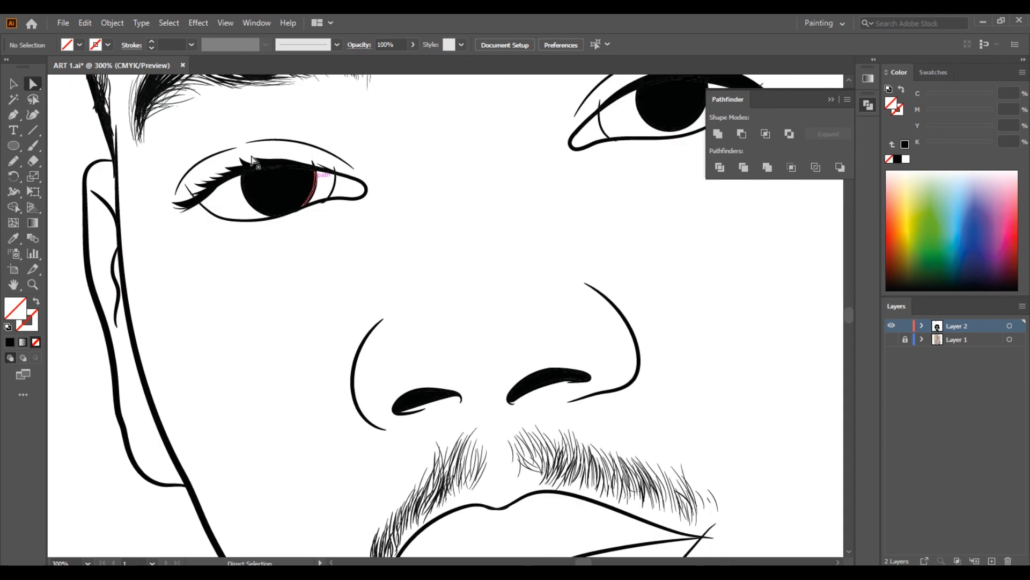
scroll(247, 156, up, 4)
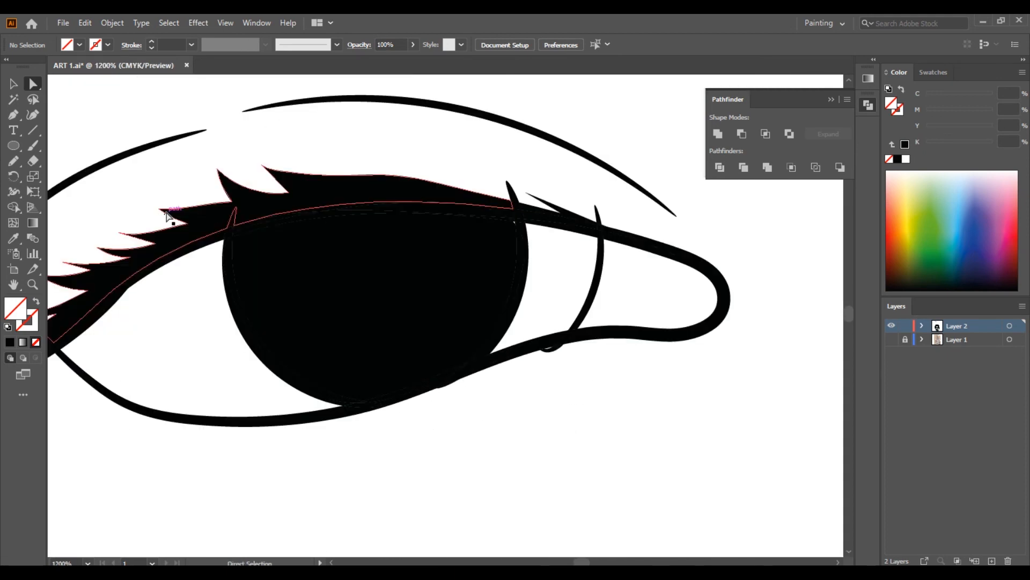
click(514, 189)
key(Delete)
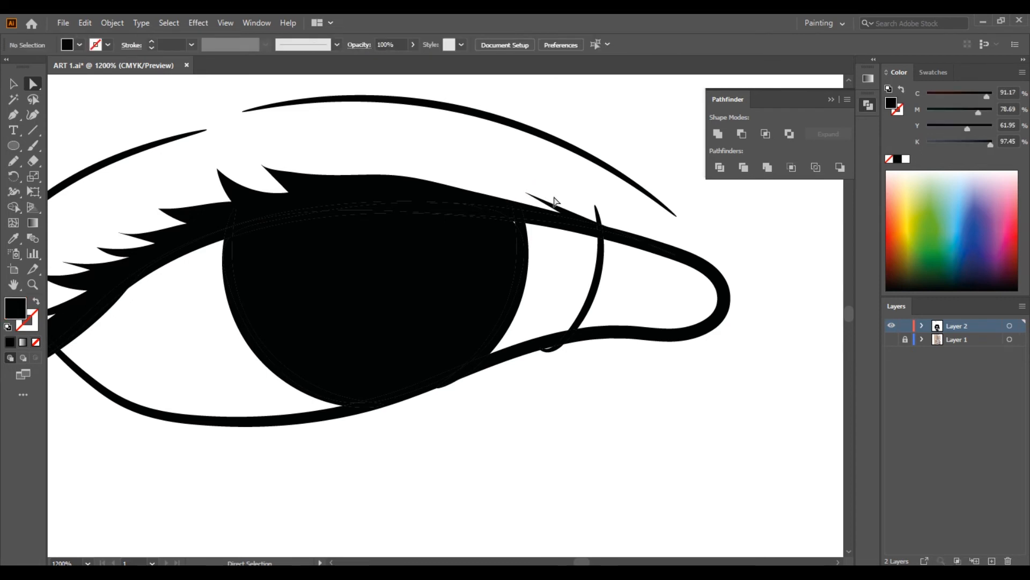
click(598, 211)
key(Delete)
click(552, 351)
key(Delete)
click(552, 353)
key(Delete)
- Delete the lower lid line's stray end that overshoots the lashes at the left eye's outer corner
scroll(203, 357, left, 5)
click(215, 321)
key(Delete)
click(216, 322)
key(Delete)
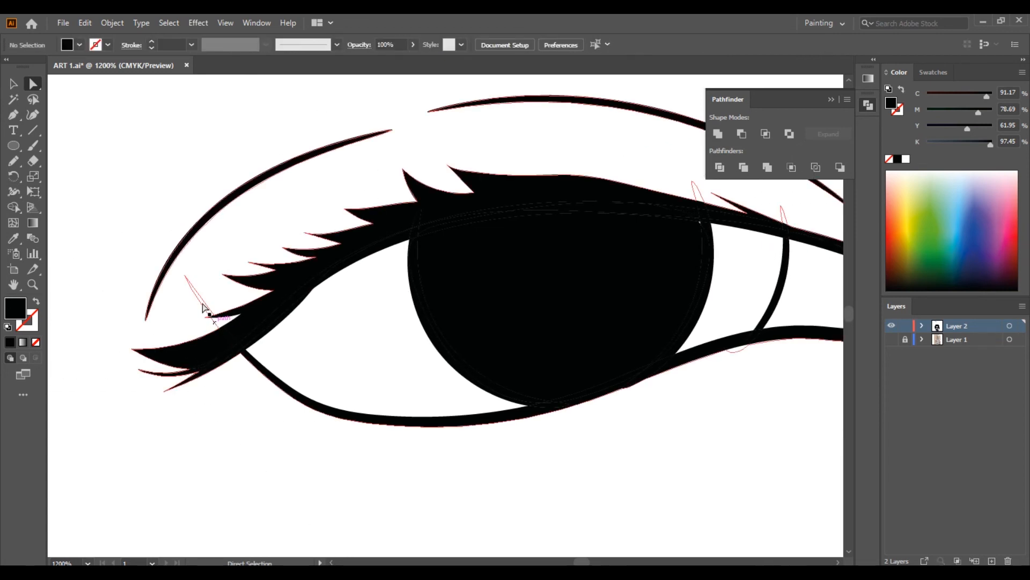
click(207, 312)
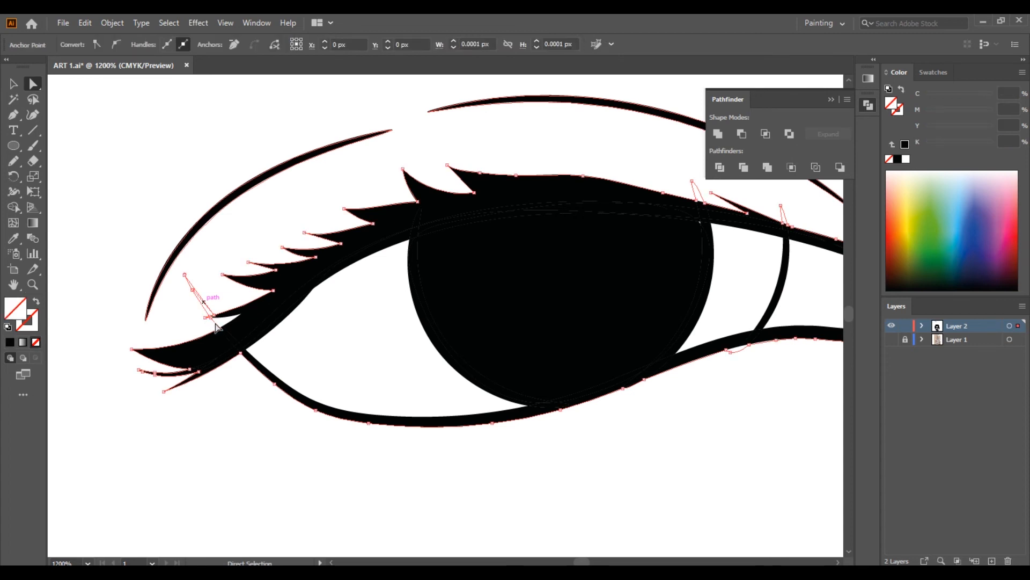
key(Delete)
scroll(537, 346, up, 2)
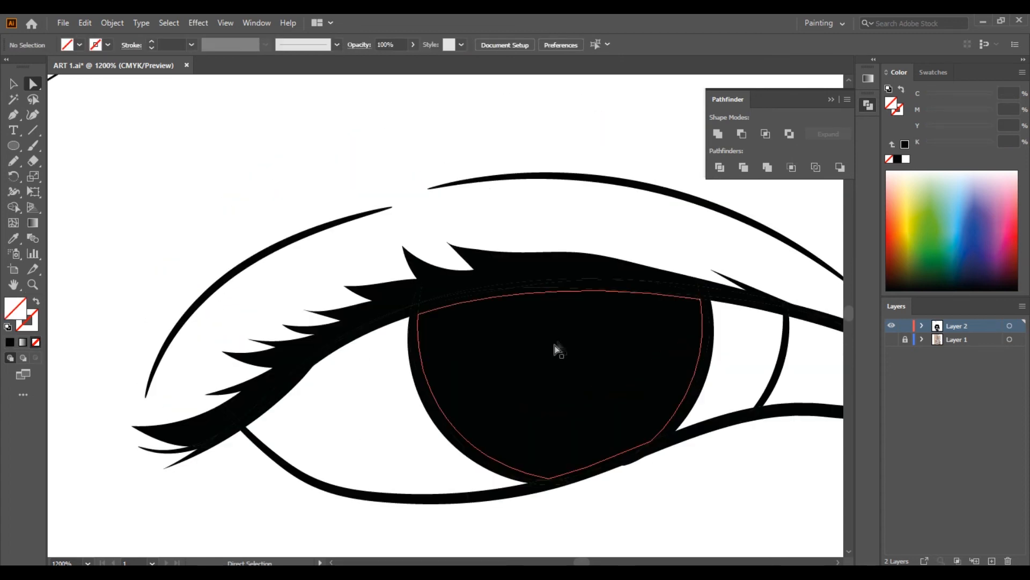
- Delete the inner-corner curve's stray ends above and below the right eye's outline, undoing the mistaken deletion of a neighbouring piece
scroll(559, 339, down, 7)
scroll(715, 306, up, 4)
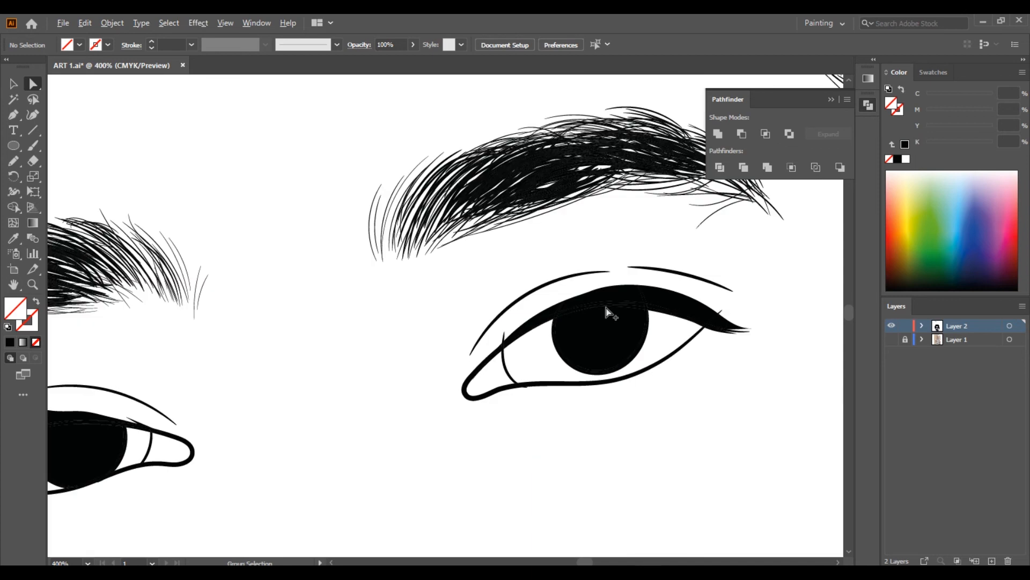
scroll(606, 310, up, 3)
scroll(338, 351, down, 1)
click(350, 341)
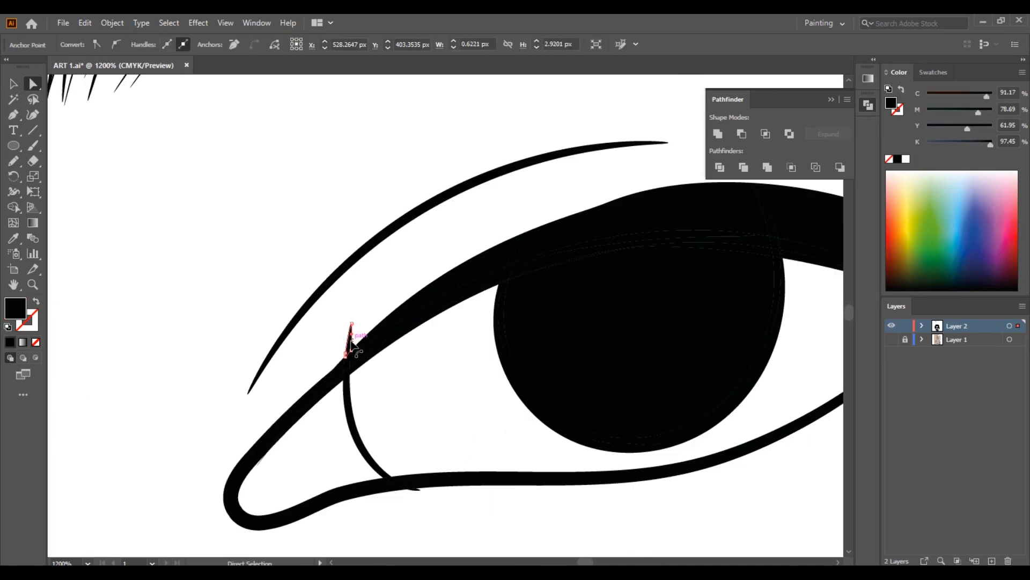
key(Delete)
click(417, 489)
key(Delete)
right_click(420, 422)
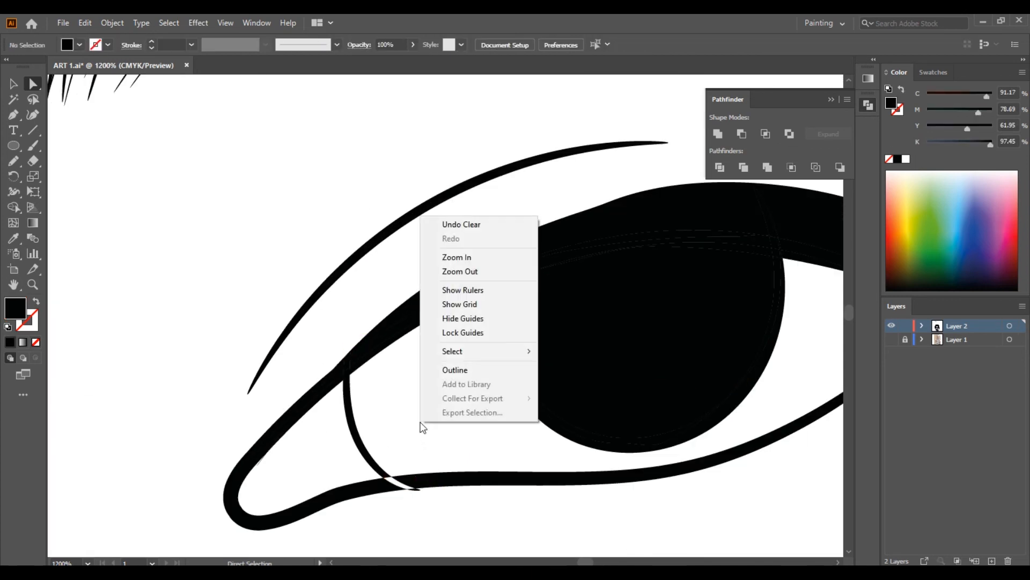
click(464, 225)
click(419, 490)
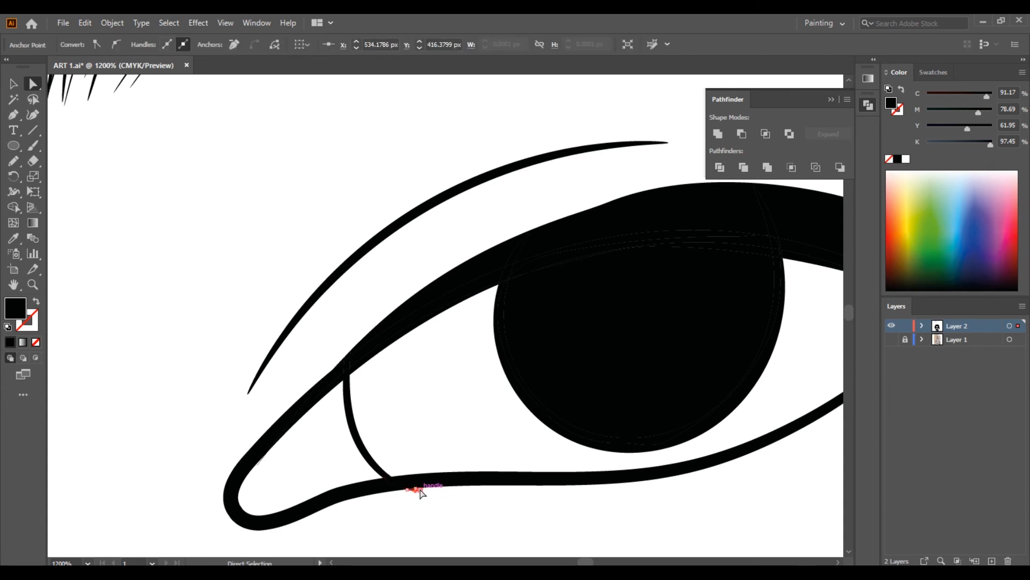
click(338, 343)
- Delete the lower lid line's stray end that sticks out above the right eye's outer corner
click(838, 562)
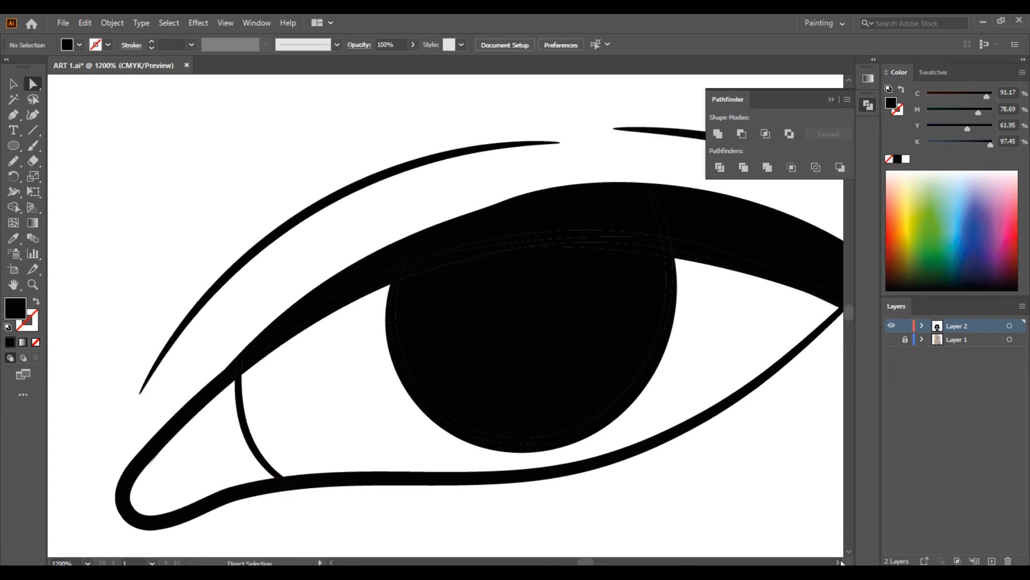
click(840, 561)
click(839, 562)
click(663, 262)
key(Delete)
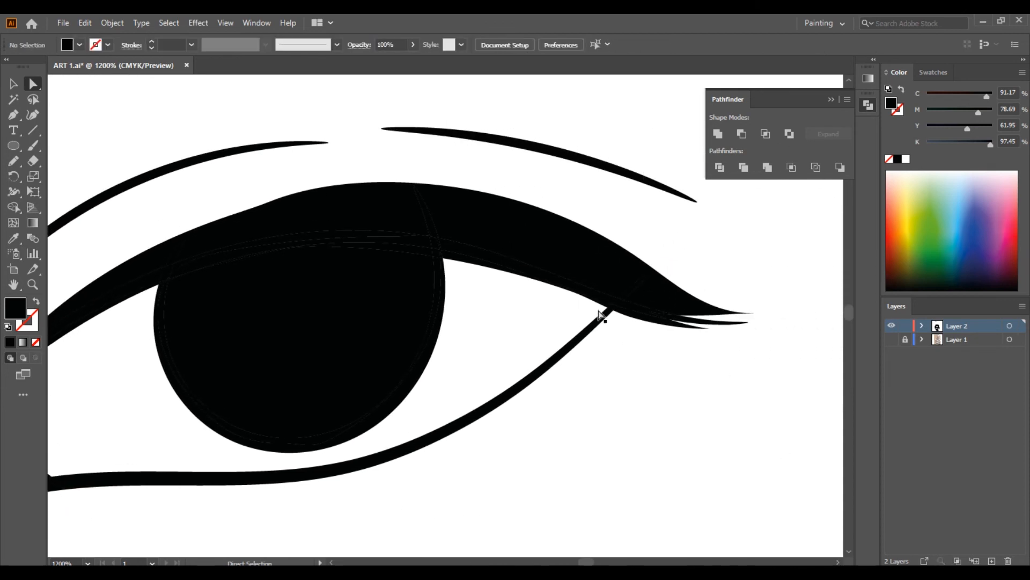
- Delete the three lip line ends that overshoot the left mouth corner
scroll(386, 326, down, 8)
scroll(374, 368, up, 10)
click(361, 370)
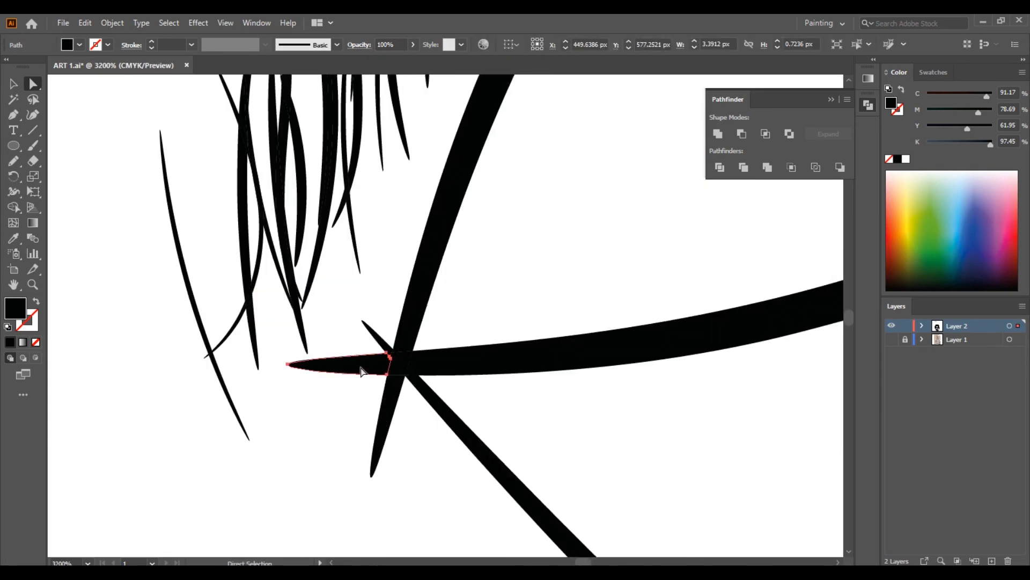
key(Delete)
click(381, 339)
key(Delete)
click(387, 417)
key(Delete)
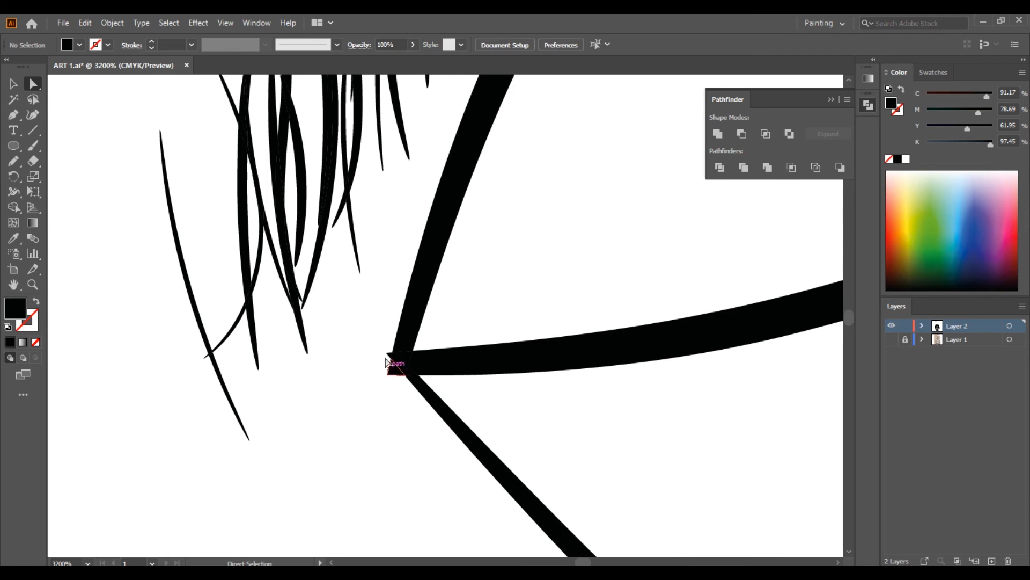
- Delete the lip line ends and small leftover pieces that overshoot the right mouth corner
scroll(443, 408, down, 7)
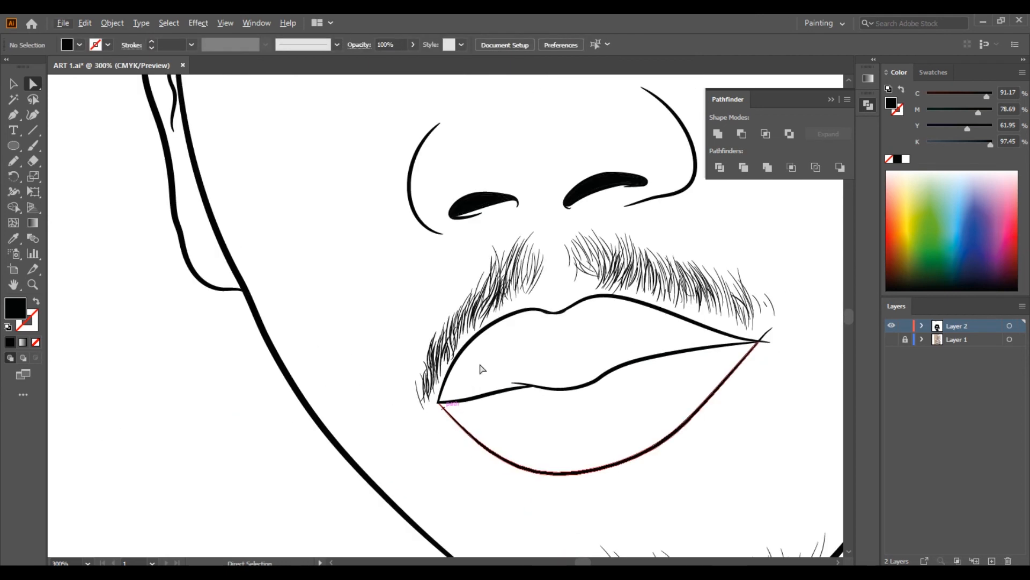
scroll(562, 350, down, 3)
scroll(682, 336, up, 8)
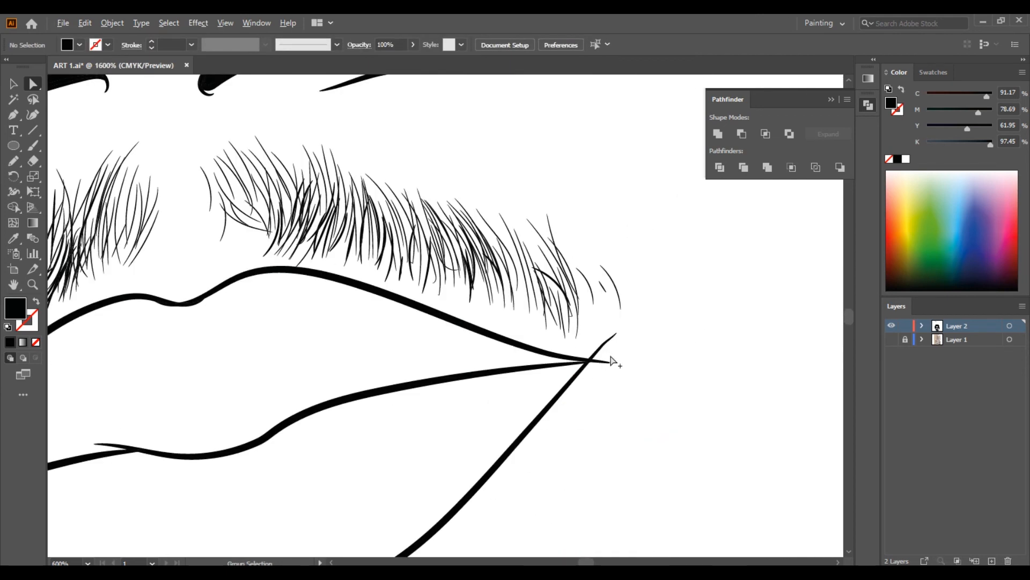
click(572, 382)
key(Delete)
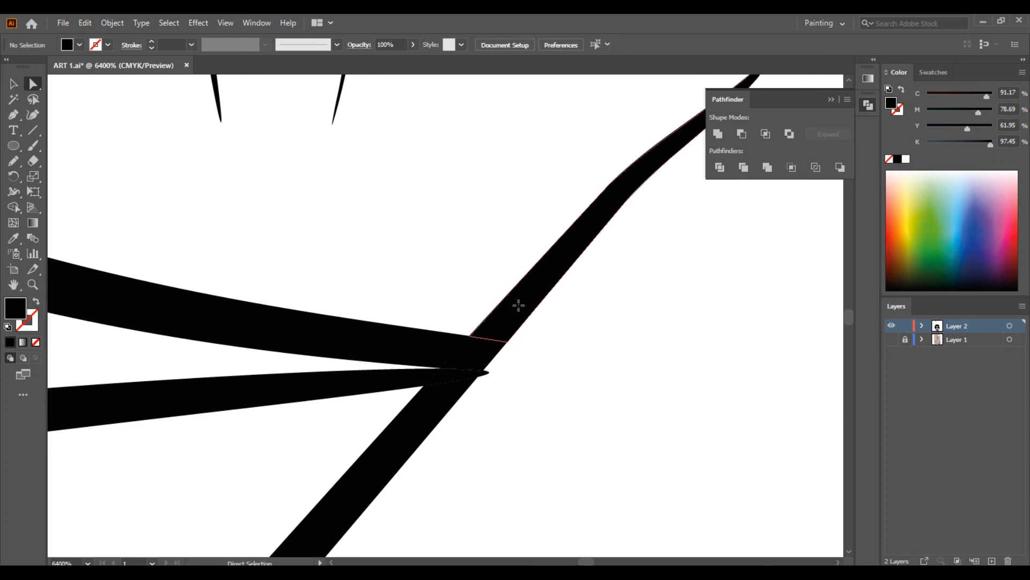
click(518, 306)
key(Delete)
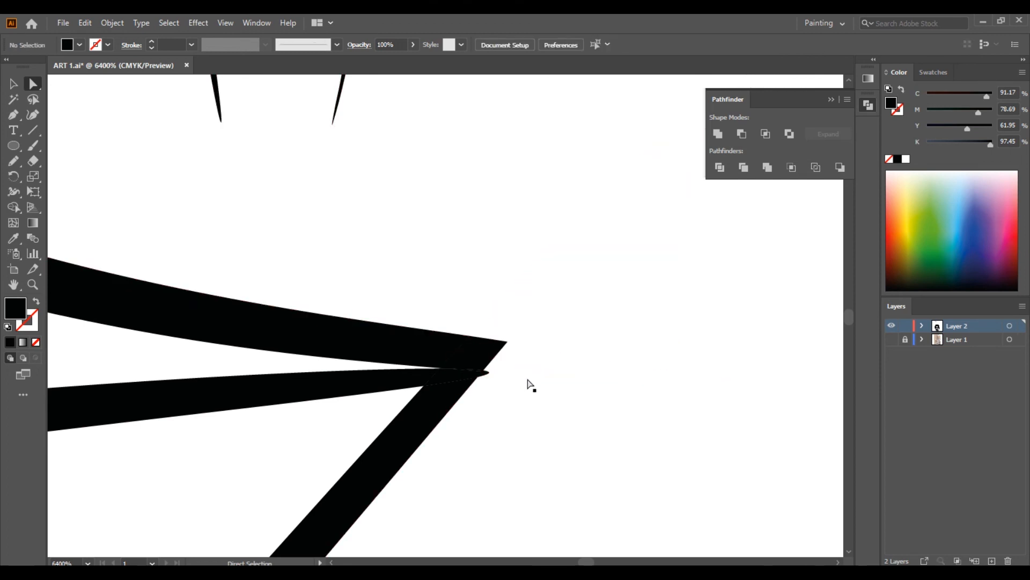
drag(598, 306, 497, 404)
key(Delete)
click(486, 377)
key(Delete)
- Inspect the mouth, nose, eyes and whole portrait for remaining stray line ends
scroll(437, 336, down, 10)
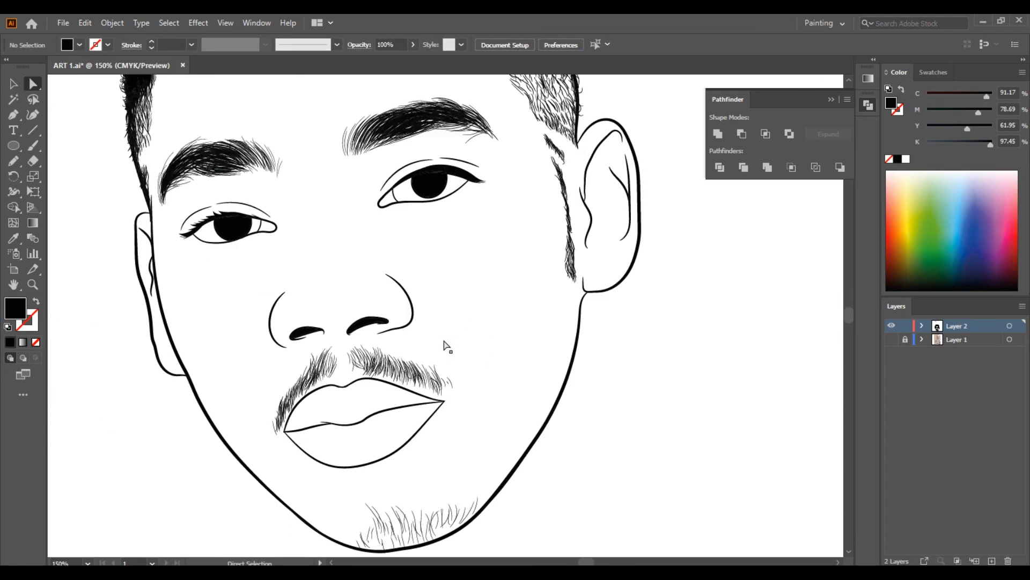
scroll(271, 420, down, 1)
scroll(185, 438, up, 5)
scroll(229, 438, down, 4)
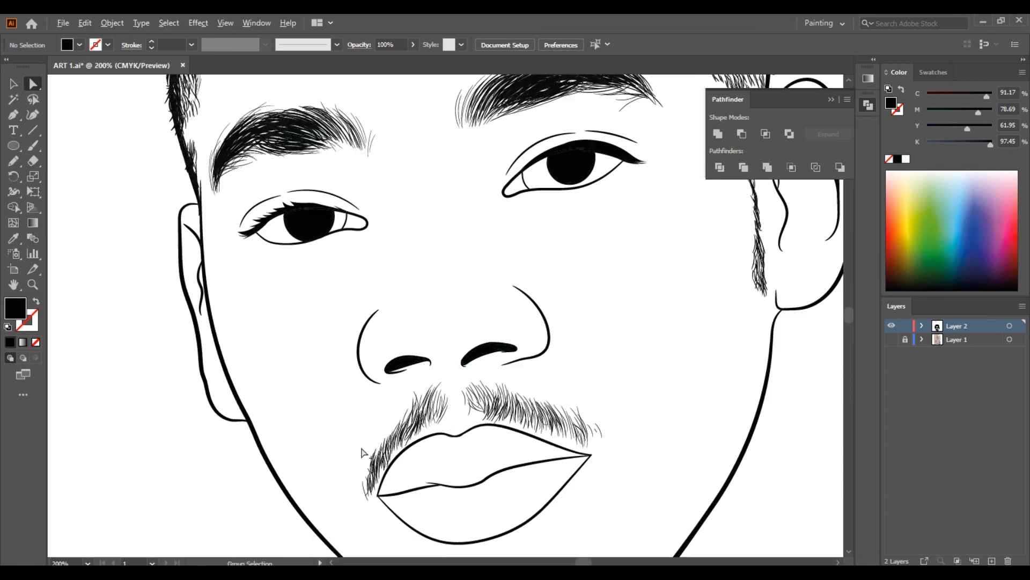
scroll(442, 467, down, 3)
scroll(437, 429, down, 1)
scroll(355, 369, up, 3)
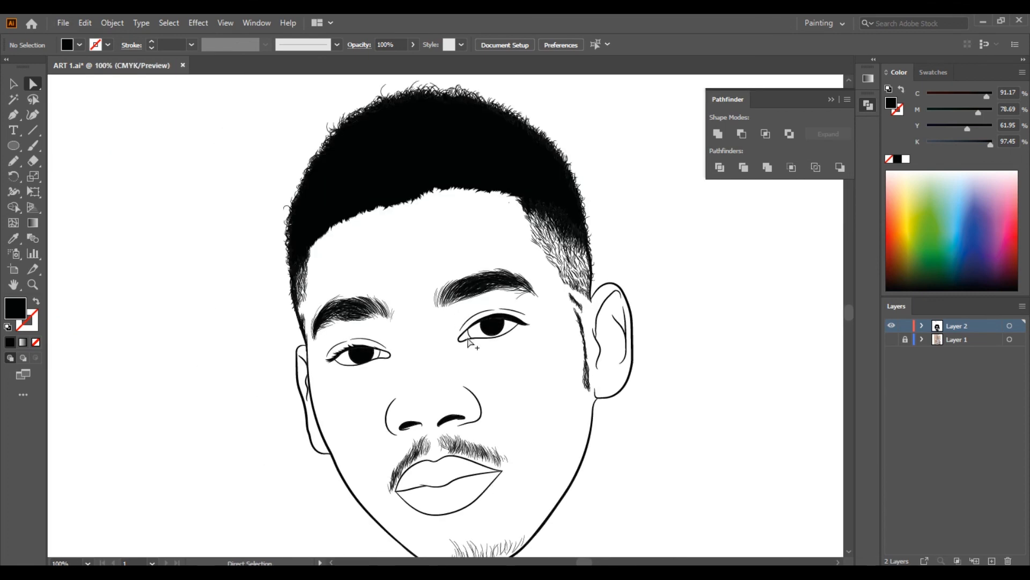
- Brush three short 2 pt black strokes filling the gap between the left sideburn and the face outline above the ear
scroll(355, 368, down, 1)
scroll(428, 454, up, 2)
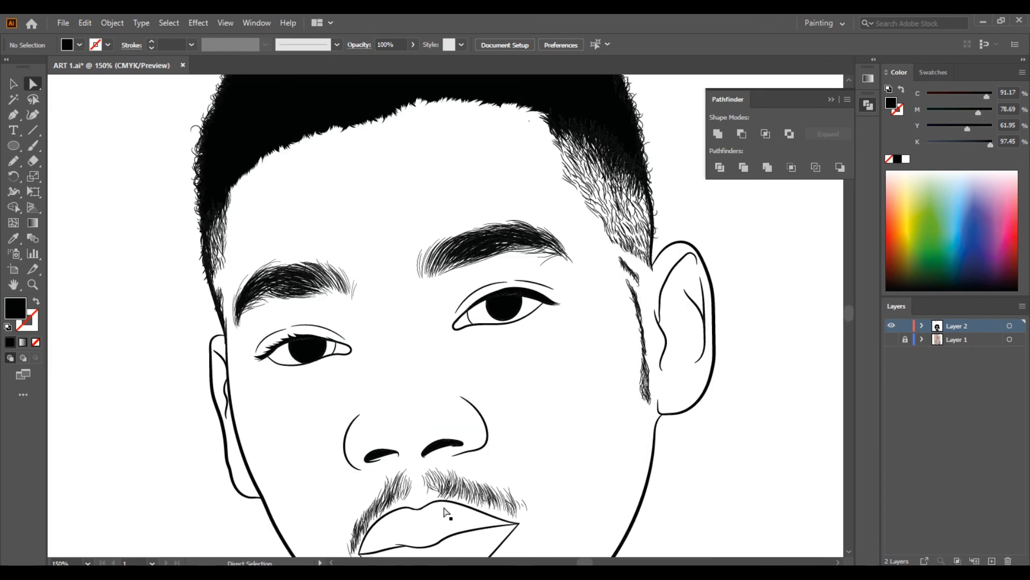
scroll(435, 424, down, 1)
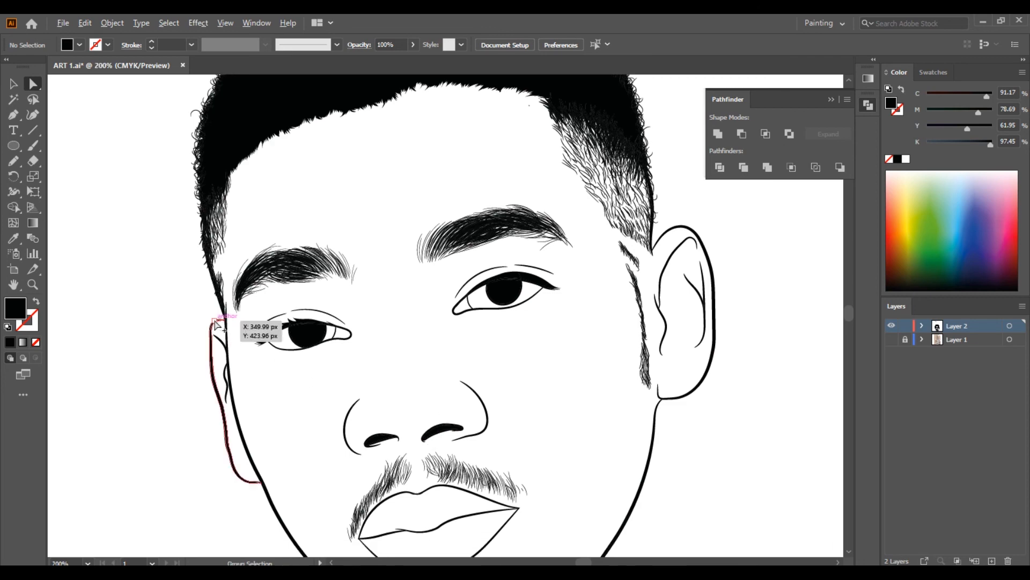
scroll(249, 340, up, 3)
scroll(248, 340, up, 2)
click(33, 146)
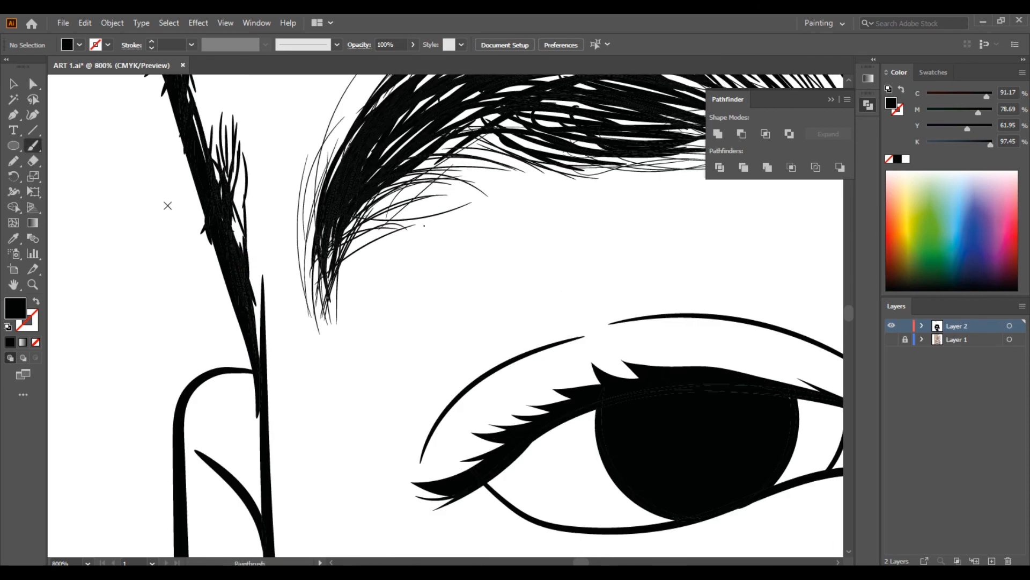
key(shift+x)
click(191, 45)
click(204, 115)
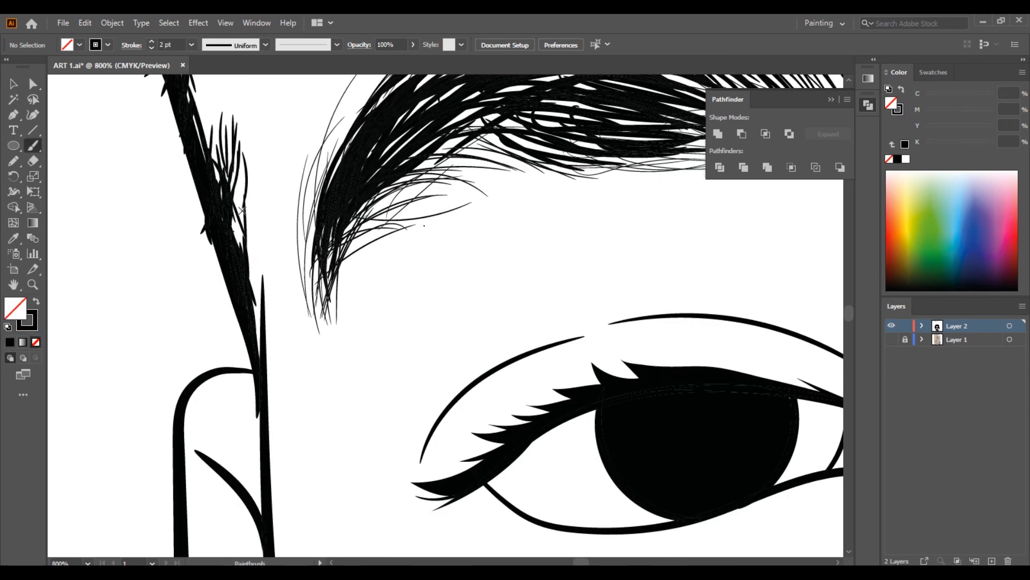
drag(259, 329, 251, 249)
drag(253, 310, 254, 252)
drag(260, 366, 253, 232)
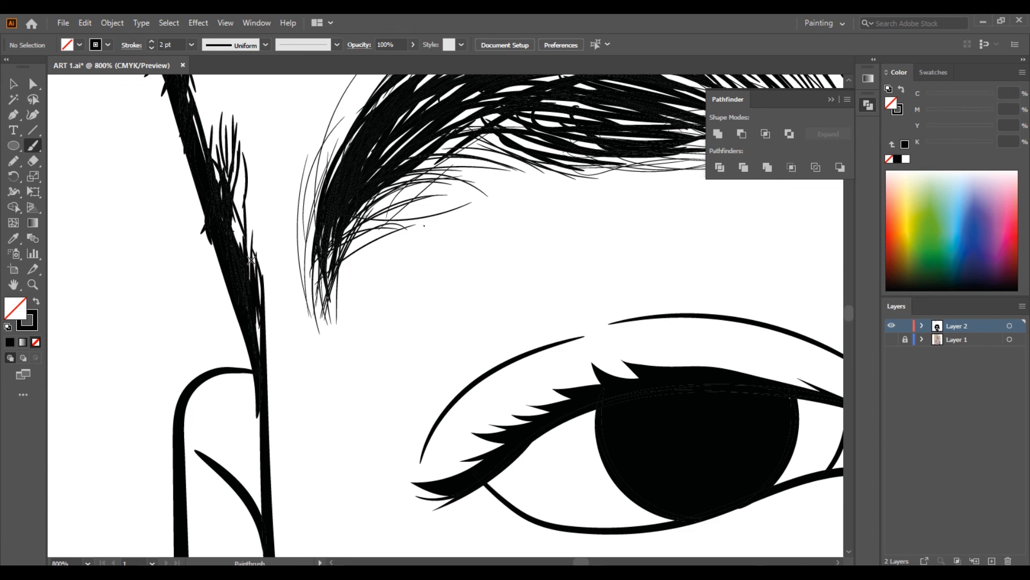
- Check the hairline by the right ear, and show the reference photo on Layer 1 beneath the line art
scroll(255, 260, down, 5)
scroll(547, 217, down, 1)
scroll(638, 209, up, 5)
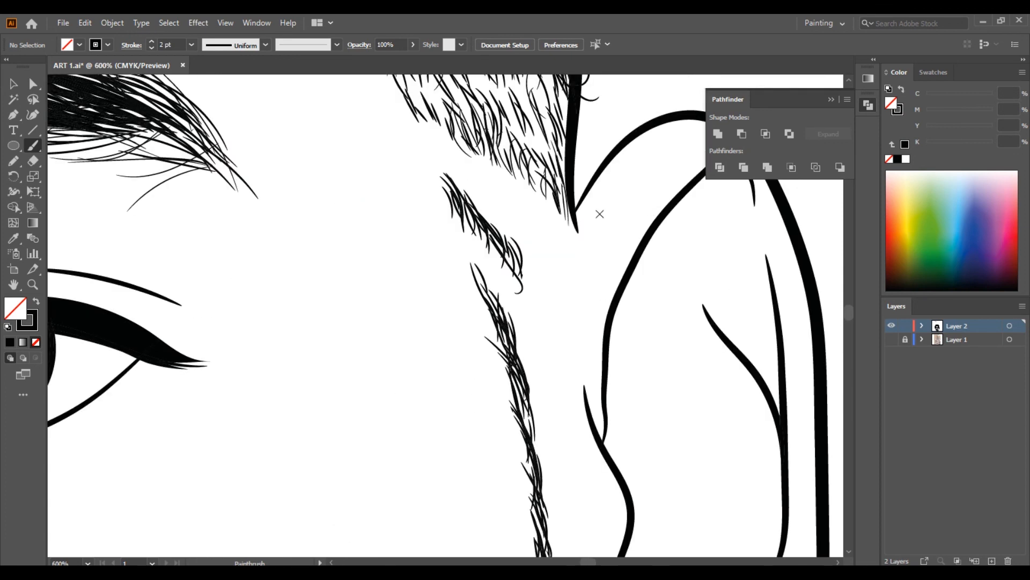
scroll(595, 214, down, 3)
scroll(537, 231, down, 2)
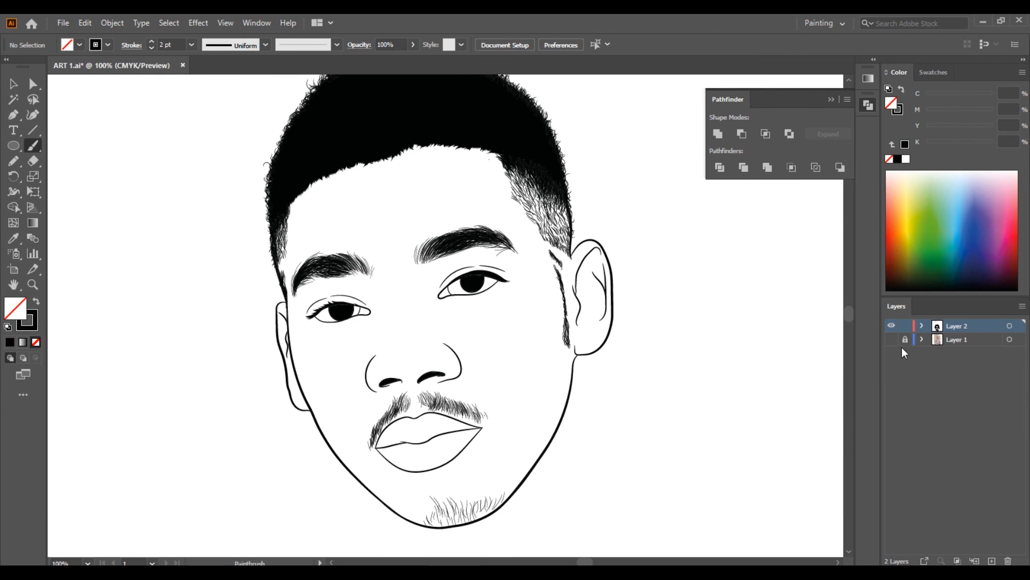
click(892, 340)
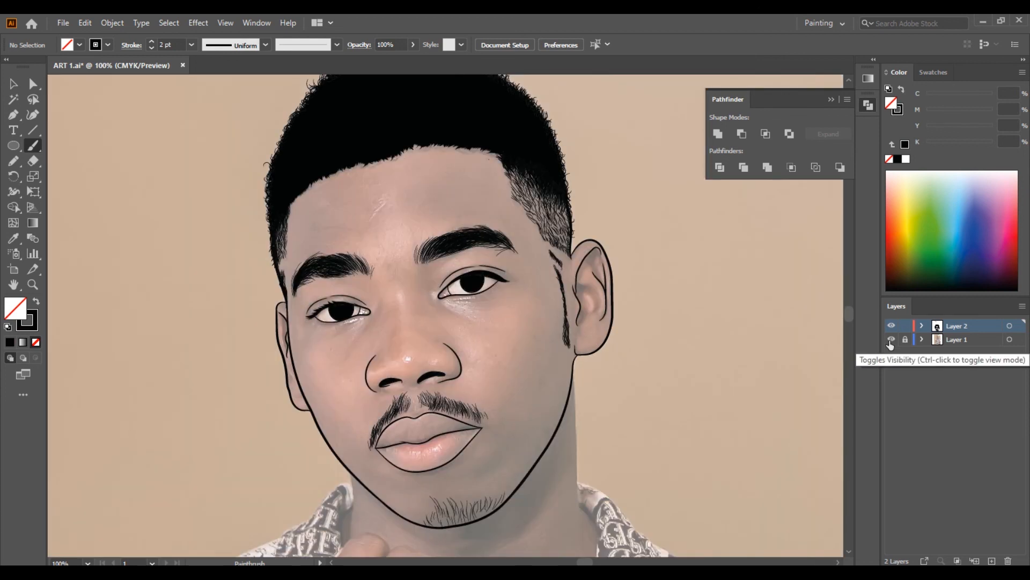
- Brush a thin, nearly horizontal 2 pt crease line on the skin just below the right eye's lower lid
scroll(456, 300, up, 5)
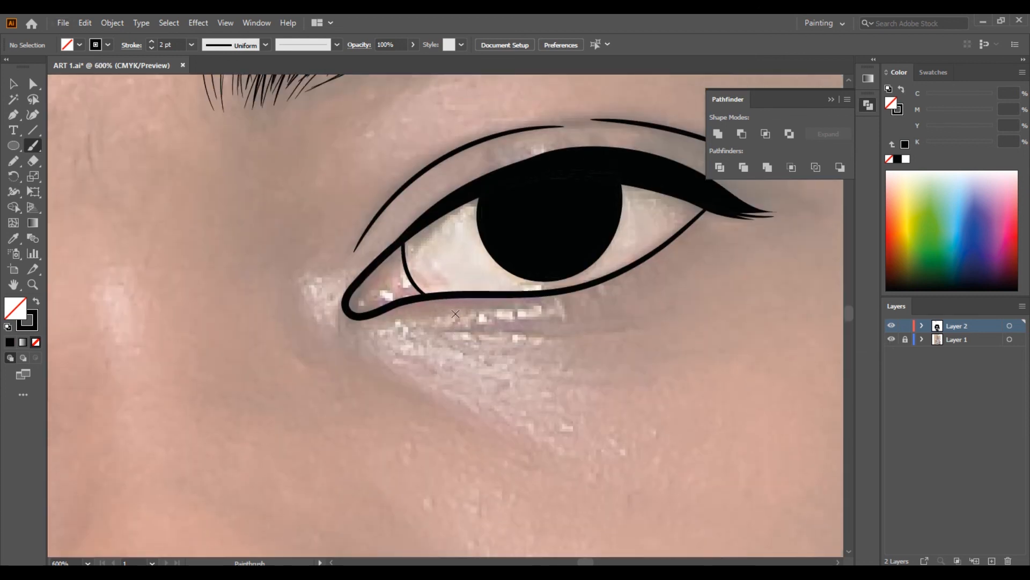
click(191, 45)
click(205, 104)
click(191, 44)
click(213, 115)
drag(471, 331, 447, 330)
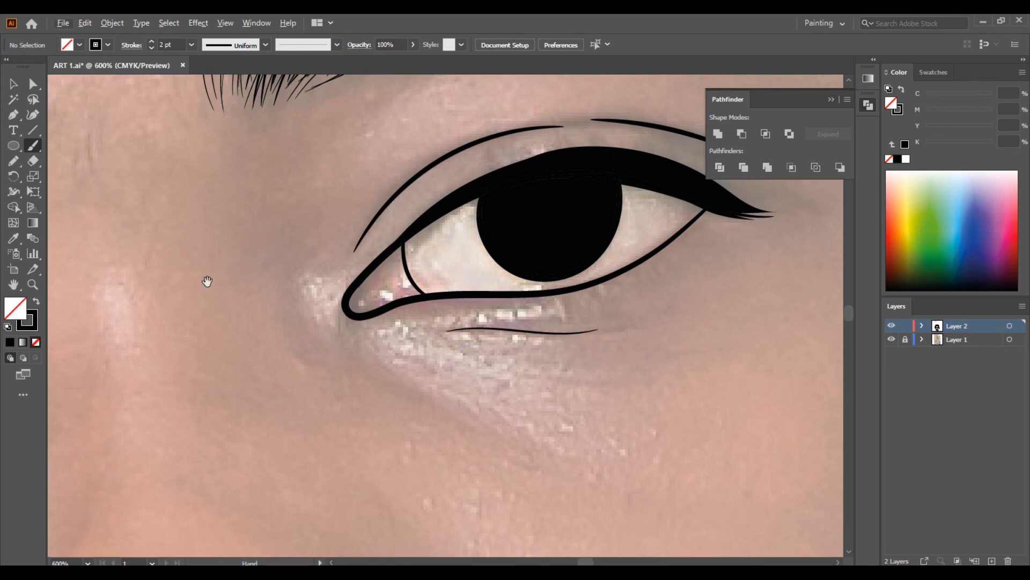
- Brush two thin diagonal 2 pt crease lines below the left eye, near its inner corner
scroll(255, 281, right, 10)
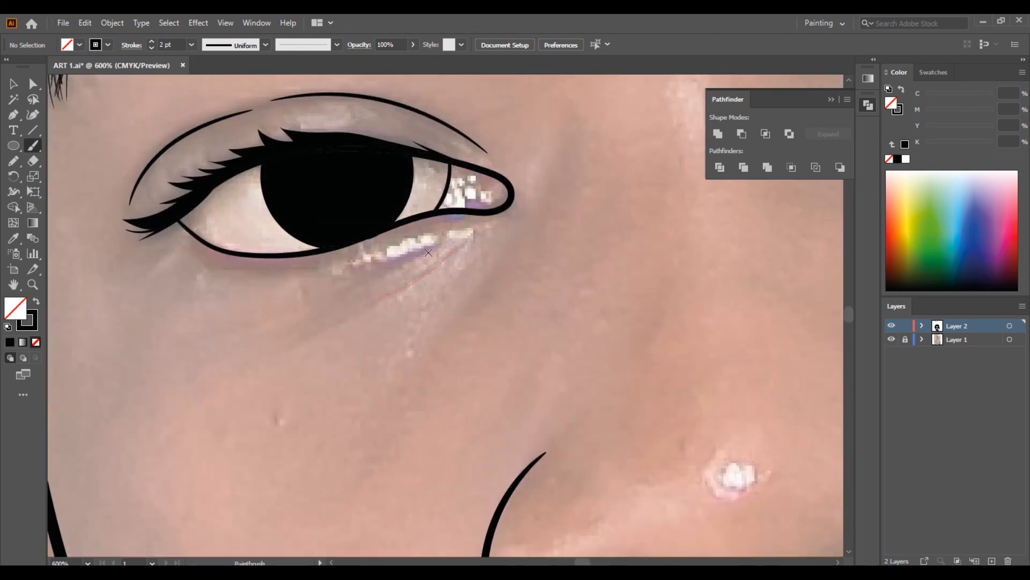
drag(430, 251, 357, 291)
key(ctrl+z)
drag(445, 241, 368, 284)
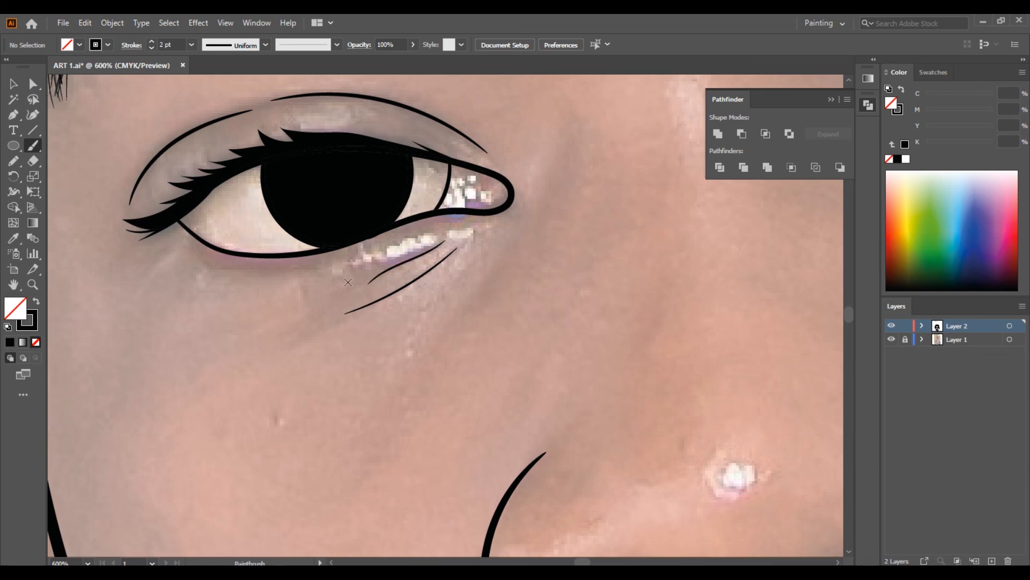
- Check the face against the photo, then hide Layer 1 so the whole portrait shows as line art only
scroll(483, 297, down, 6)
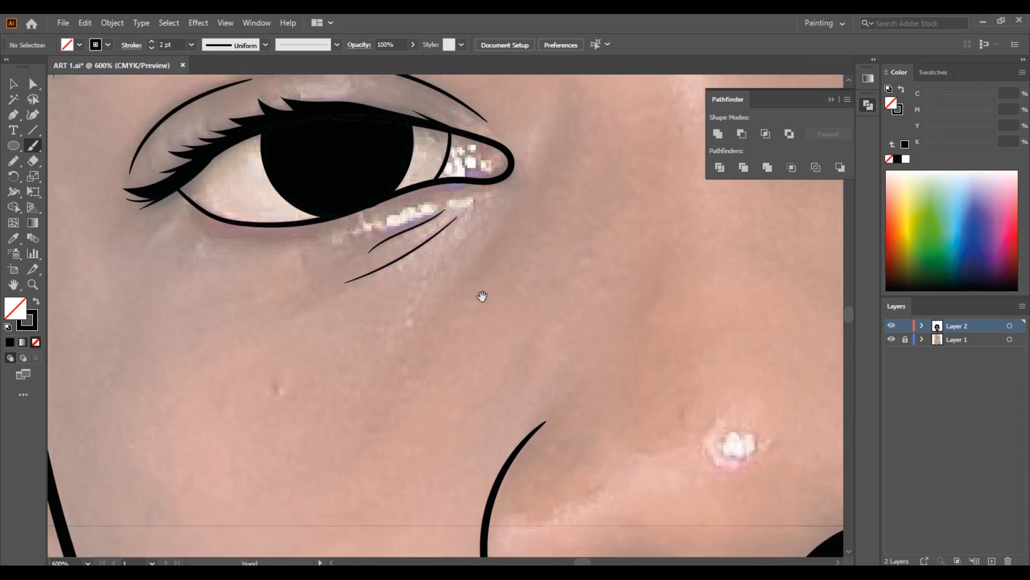
scroll(694, 297, up, 2)
scroll(735, 210, up, 2)
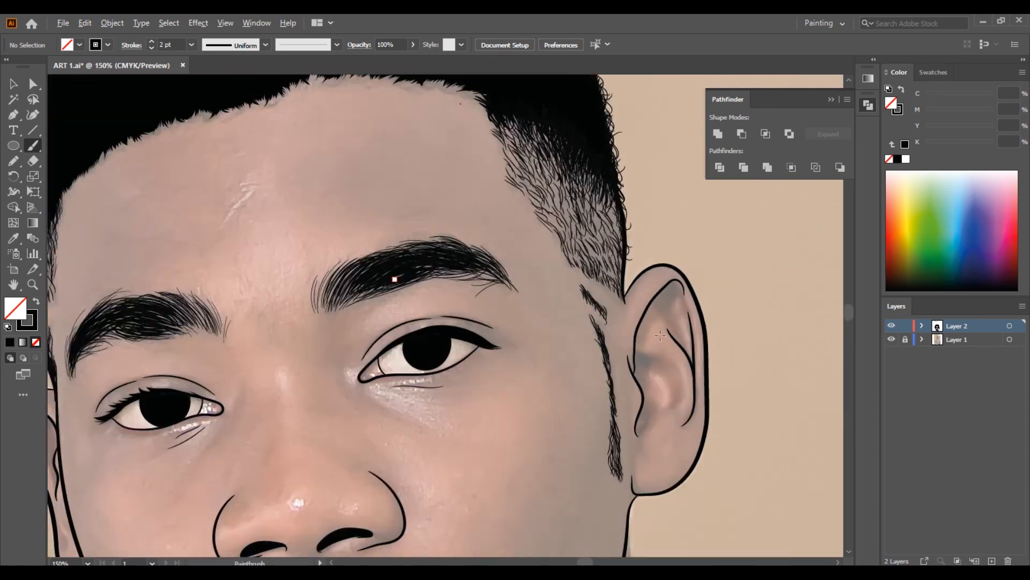
scroll(587, 349, down, 5)
scroll(403, 372, down, 1)
scroll(404, 372, down, 2)
click(892, 339)
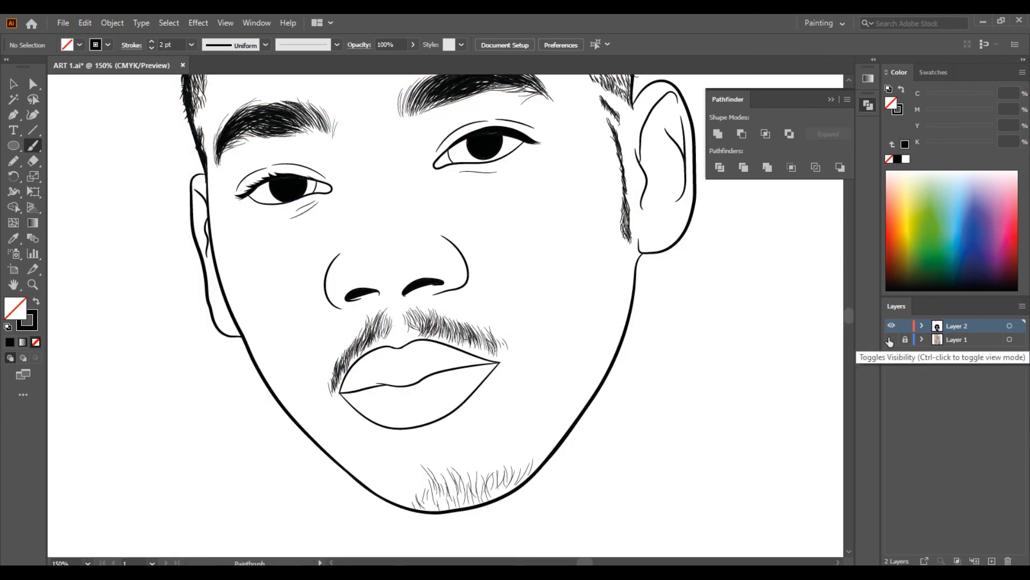
scroll(440, 299, down, 2)
scroll(449, 427, down, 1)
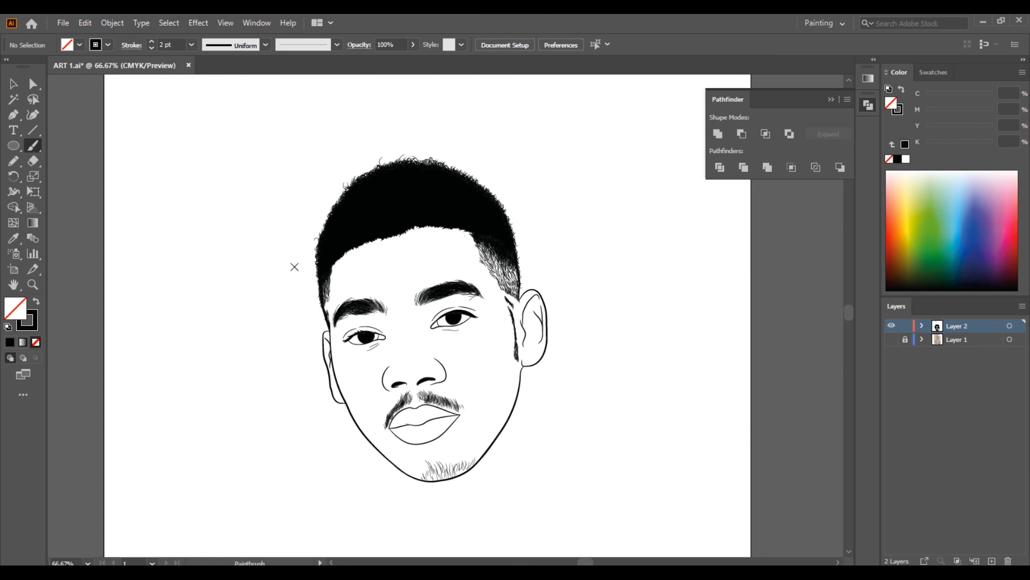
- Start saving the finished portrait line art with Save As
click(63, 23)
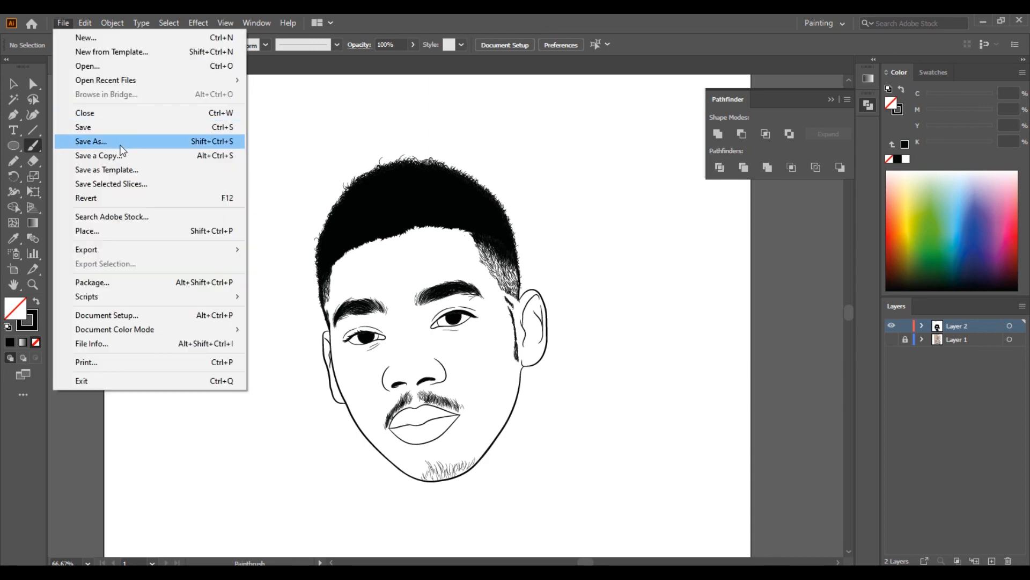